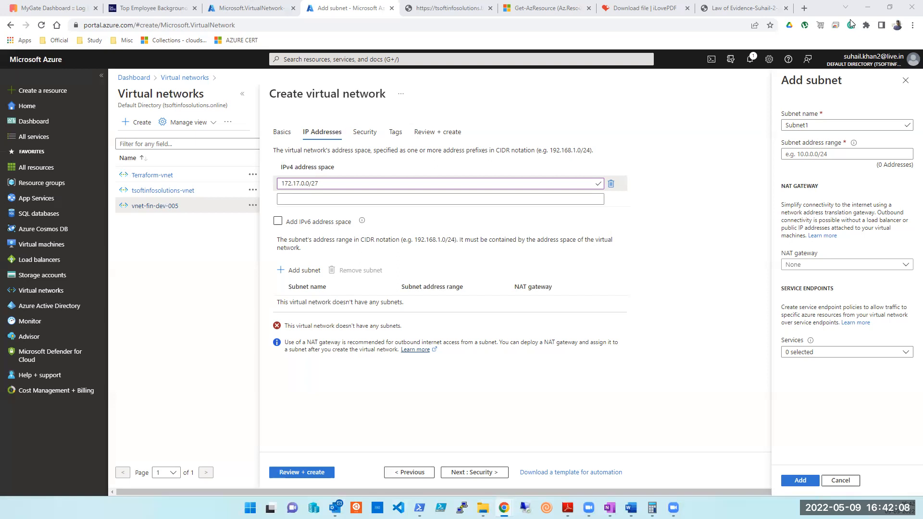
# Enter 172.17.1.0/30 as Subnet1's address range, then select the network's address space value.
pyautogui.click(804, 152)
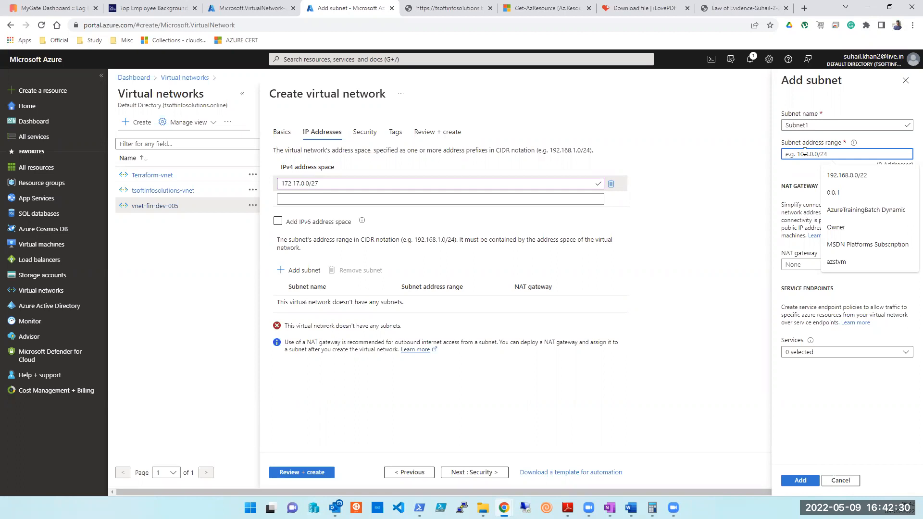
pyautogui.write('172.17.')
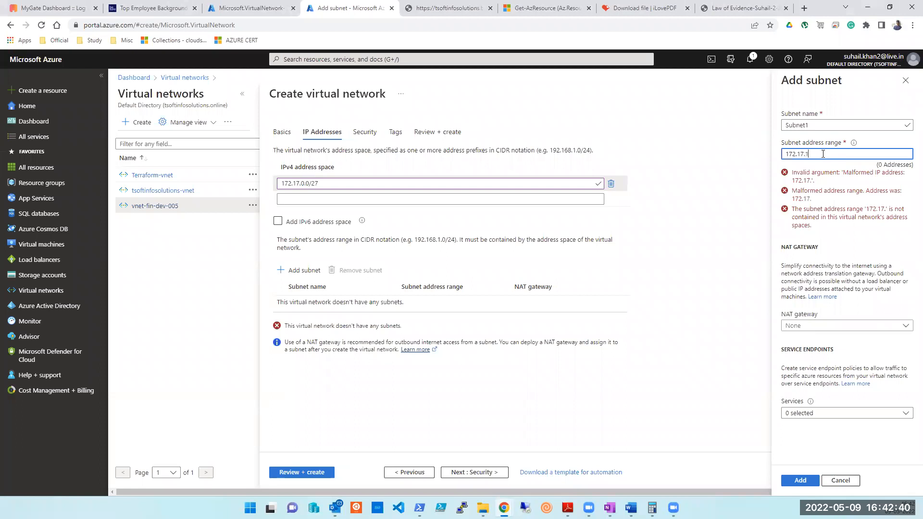
pyautogui.write('1.0')
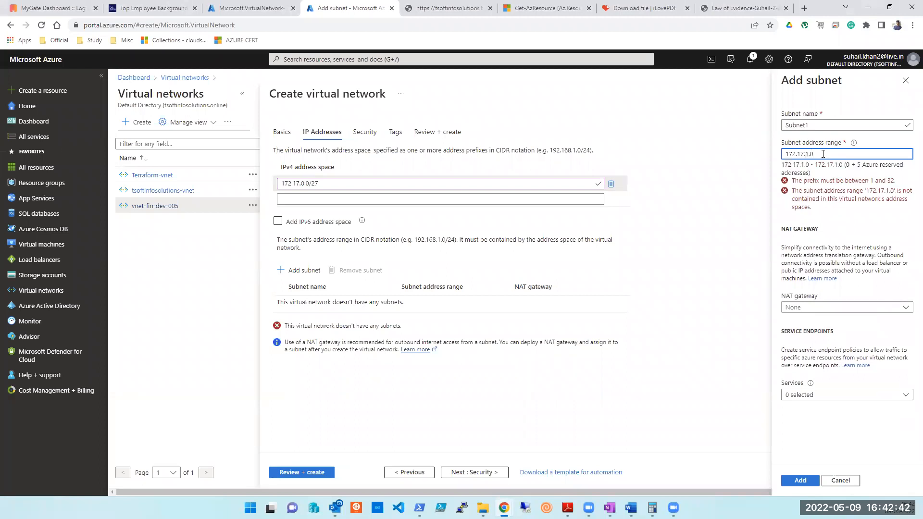
pyautogui.write('/')
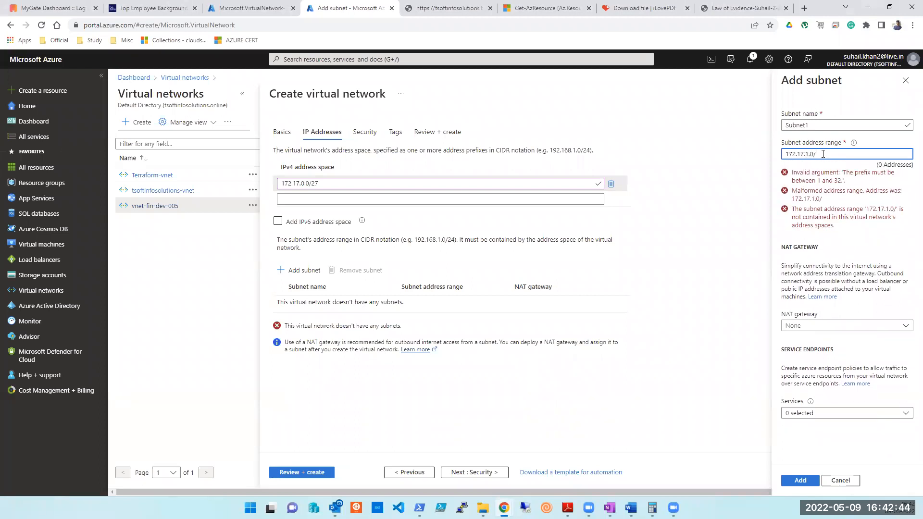
pyautogui.write('30')
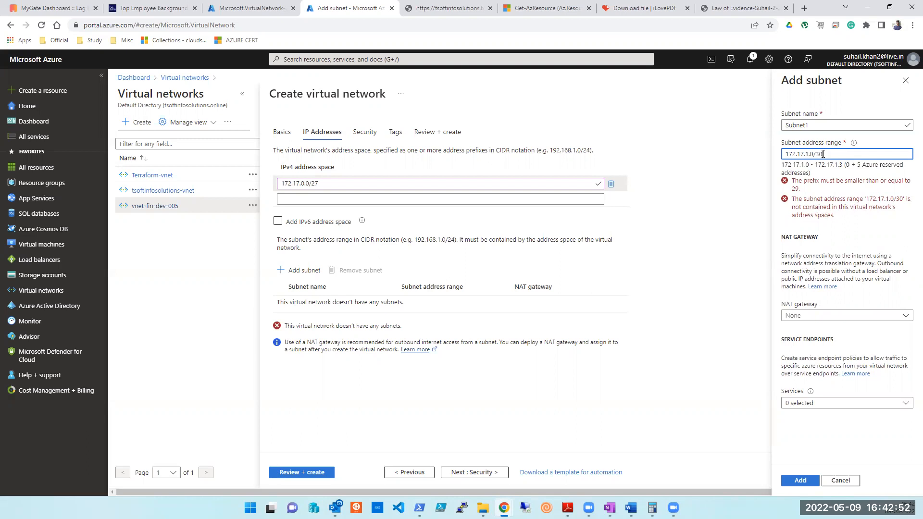
pyautogui.doubleClick(301, 182)
pyautogui.click(301, 185)
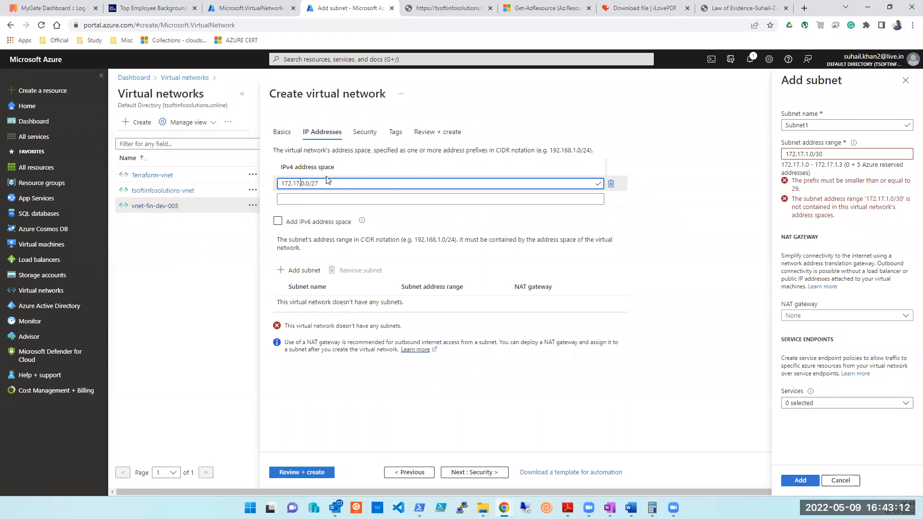
# Paste the address space into Subnet1's range, then overwrite it with 172.17.0.7/29.
pyautogui.hotkey('ctrl', 'a')
pyautogui.hotkey('ctrl', 'c')
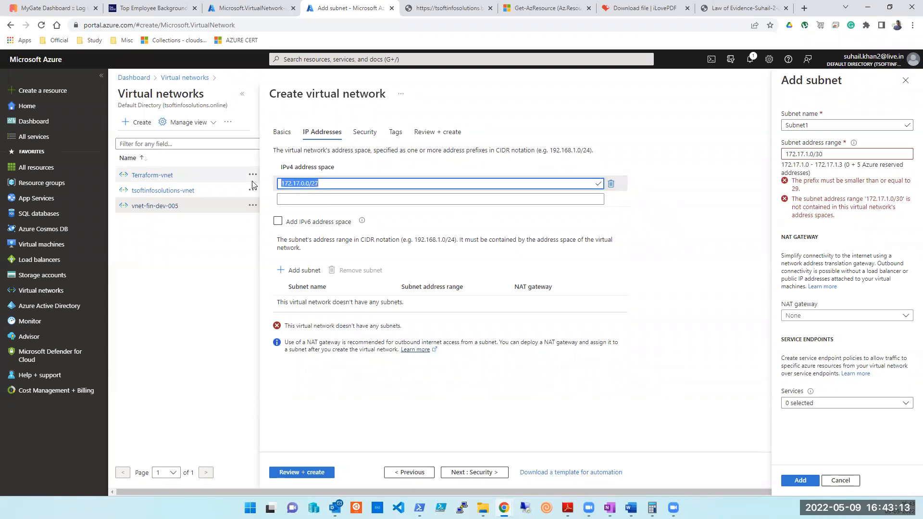
pyautogui.click(788, 154)
pyautogui.hotkey('ctrl', 'a')
pyautogui.hotkey('ctrl', 'v')
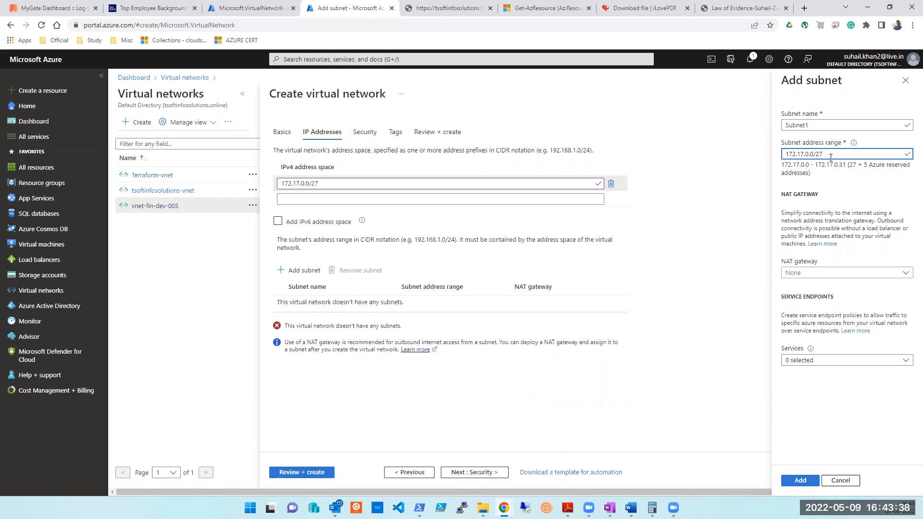
pyautogui.moveTo(831, 157); pyautogui.dragTo(779, 157)
pyautogui.write('172.17.0.7/29')
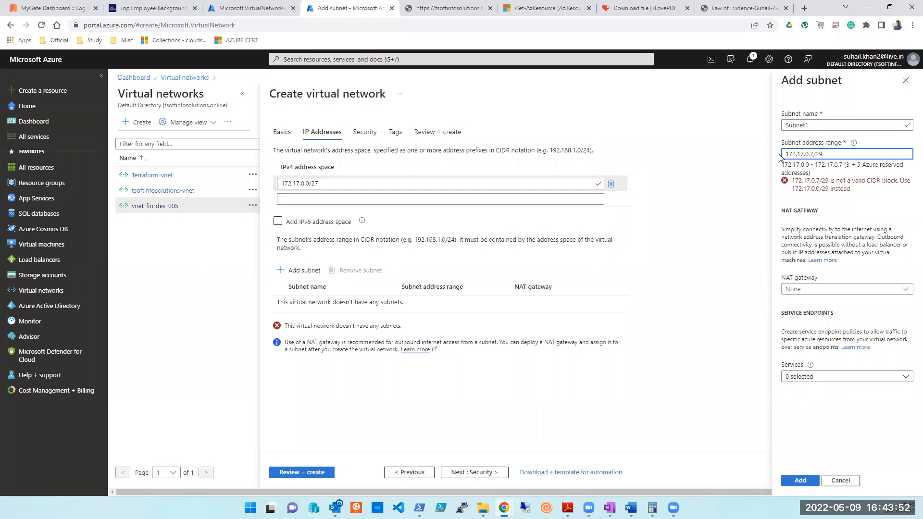
pyautogui.click(503, 62)
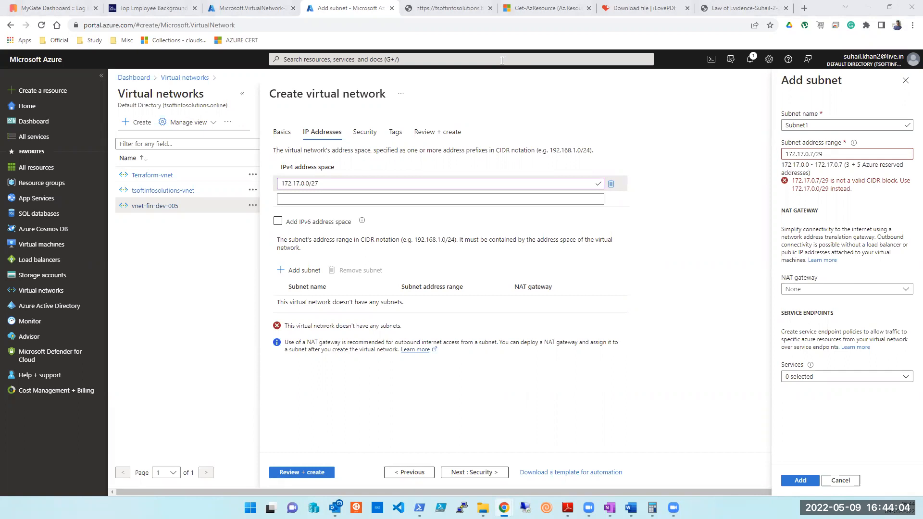
# Re-enter the /27 address space prefix and recheck Subnet1's /29 prefix.
pyautogui.doubleClick(313, 184)
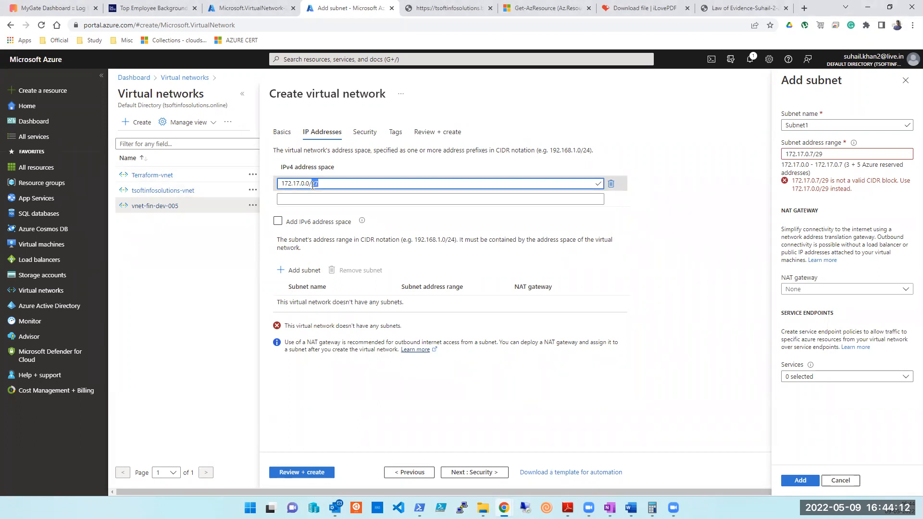
pyautogui.write('27')
pyautogui.click(825, 155)
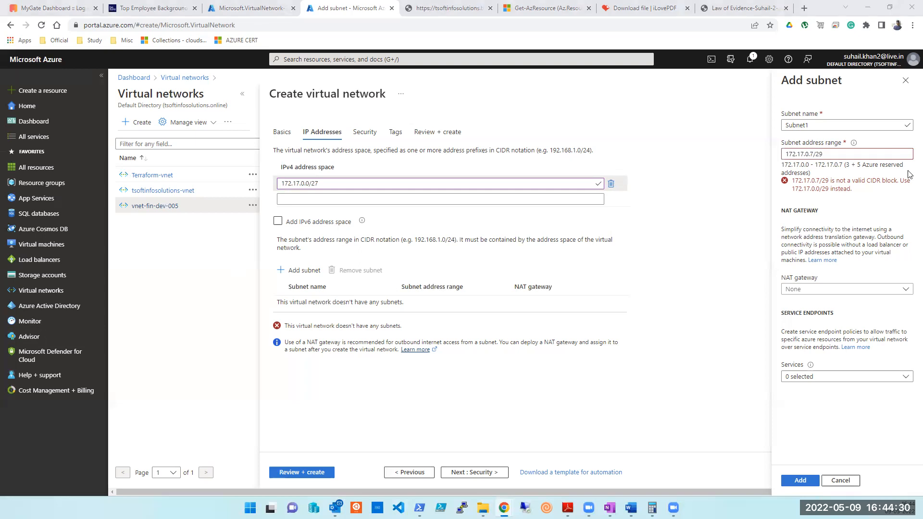
pyautogui.click(830, 154)
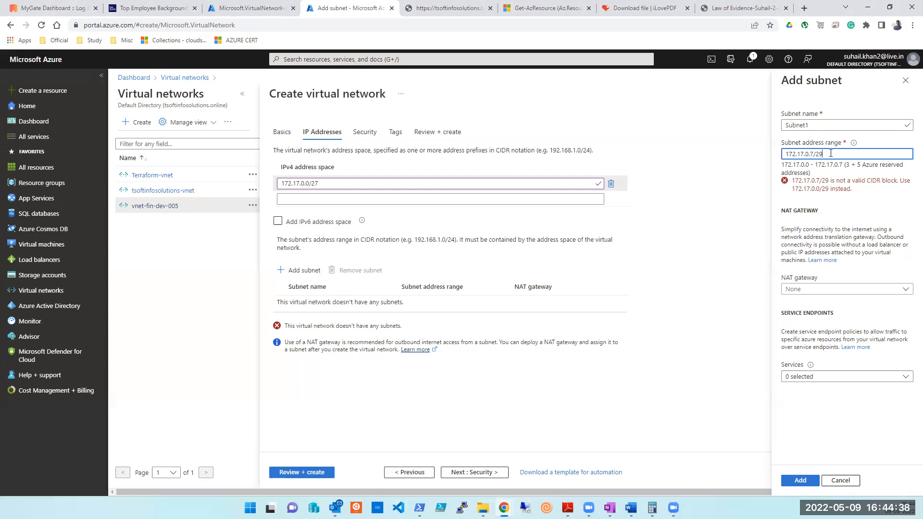
pyautogui.doubleClick(313, 183)
pyautogui.doubleClick(818, 155)
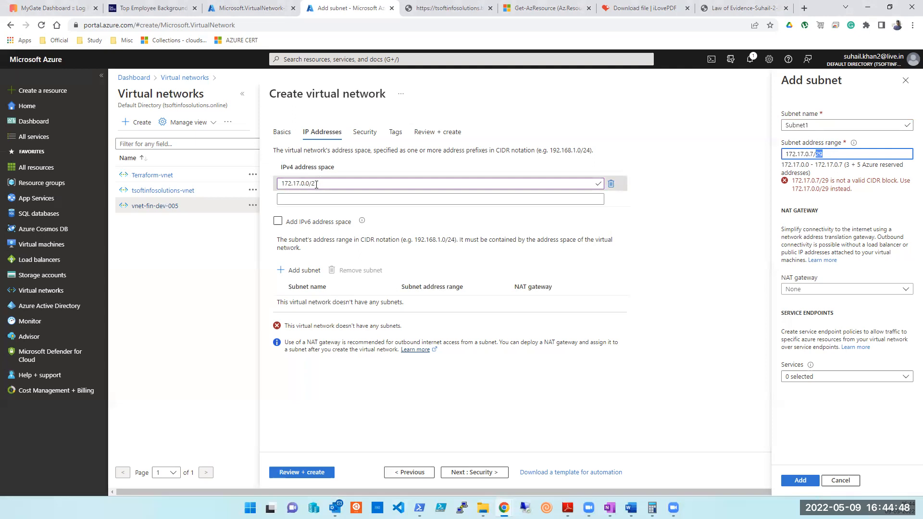
pyautogui.click(840, 153)
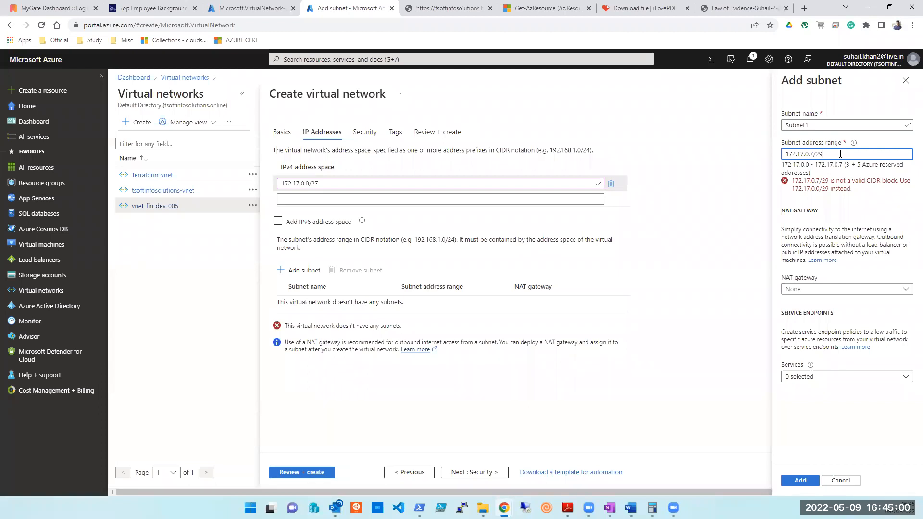
# Change the last octet of Subnet1's range from 7 to 0, giving 172.17.0.0/29.
pyautogui.press('Left')
pyautogui.press('Left')
pyautogui.press('Left')
pyautogui.press('BackSpace')
pyautogui.write('0')
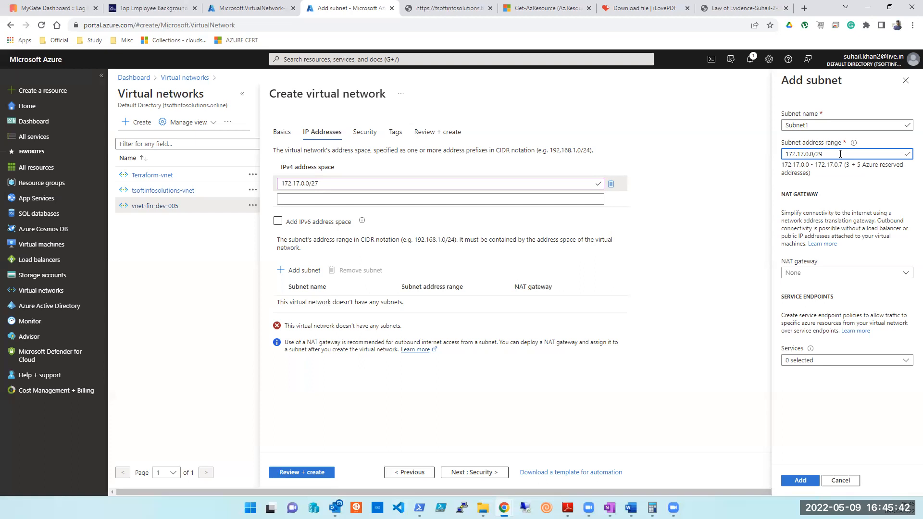
pyautogui.click(788, 486)
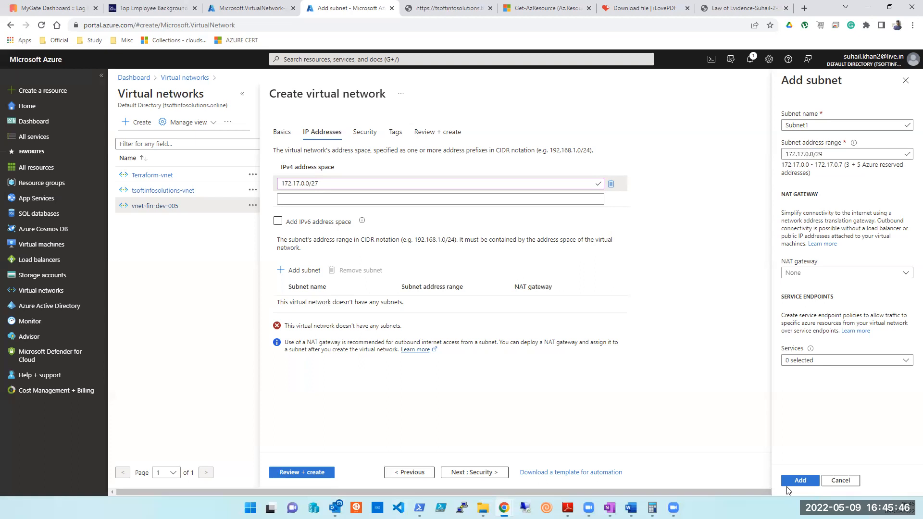
# Add Subnet1 at 172.17.0.0/29, review its settings, and begin a new subnet.
pyautogui.click(790, 481)
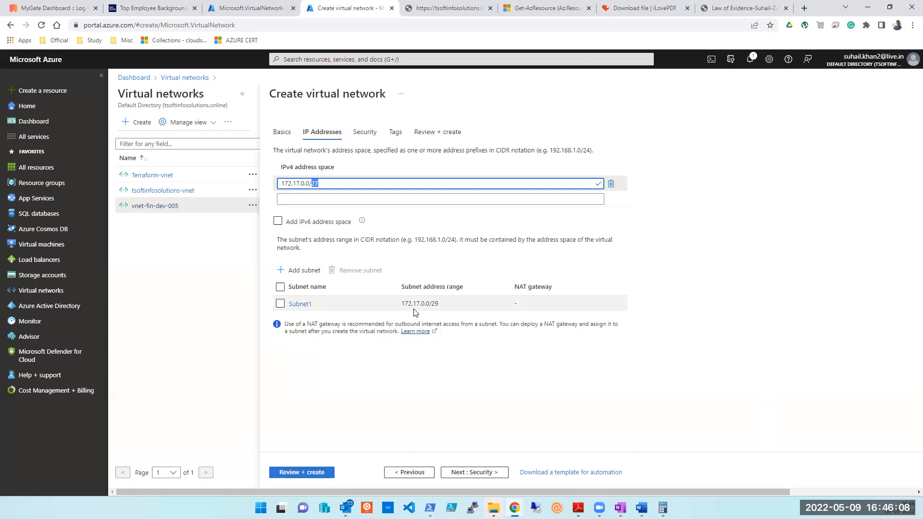
pyautogui.click(401, 418)
pyautogui.click(298, 303)
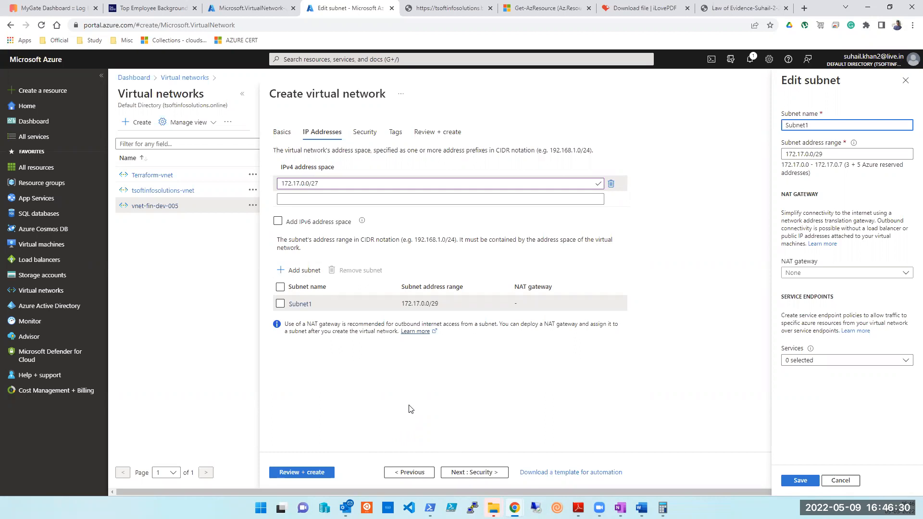
pyautogui.moveTo(835, 155); pyautogui.dragTo(733, 146)
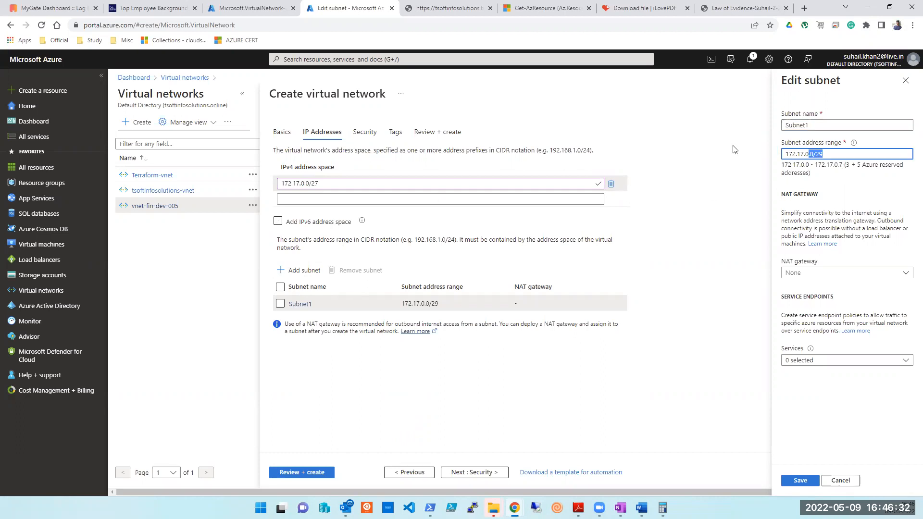
pyautogui.click(295, 270)
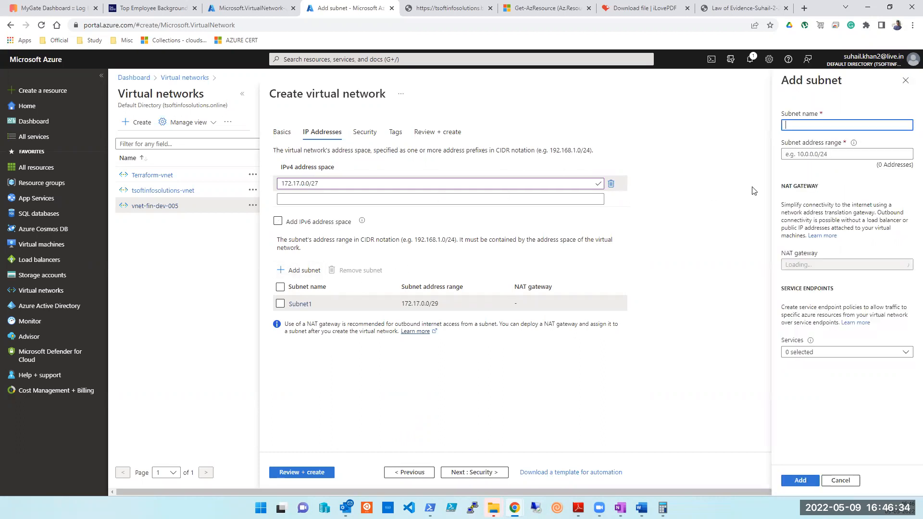
# Name the new subnet 'subnet' and paste in Subnet1's range as a starting point.
pyautogui.click(815, 126)
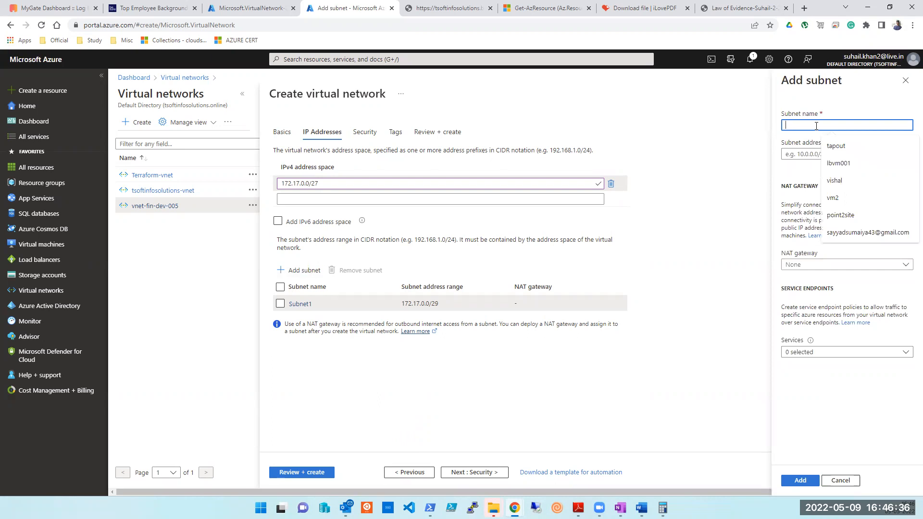
pyautogui.write('subnet')
pyautogui.press('Tab')
pyautogui.write('172.17.0.0/29')
pyautogui.press('Left')
pyautogui.press('Left')
pyautogui.press('Left')
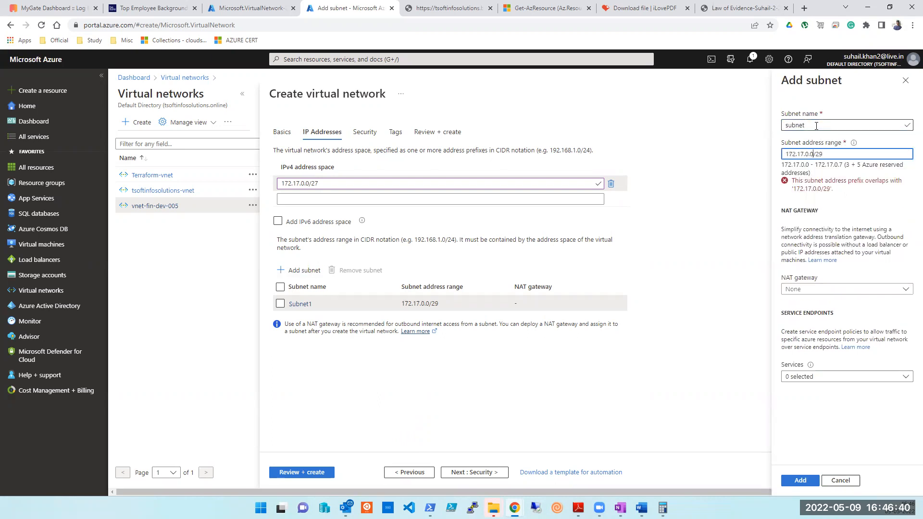
pyautogui.press('BackSpace')
pyautogui.write('7')
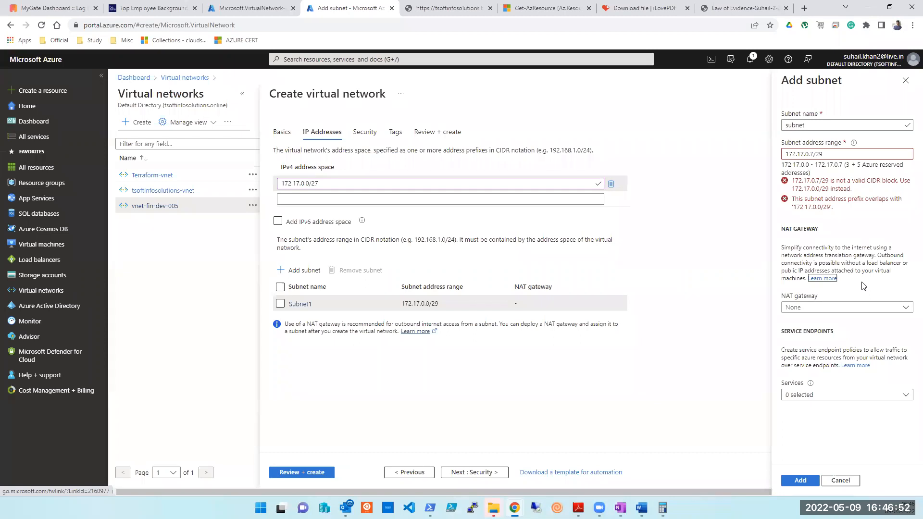
pyautogui.click(810, 154)
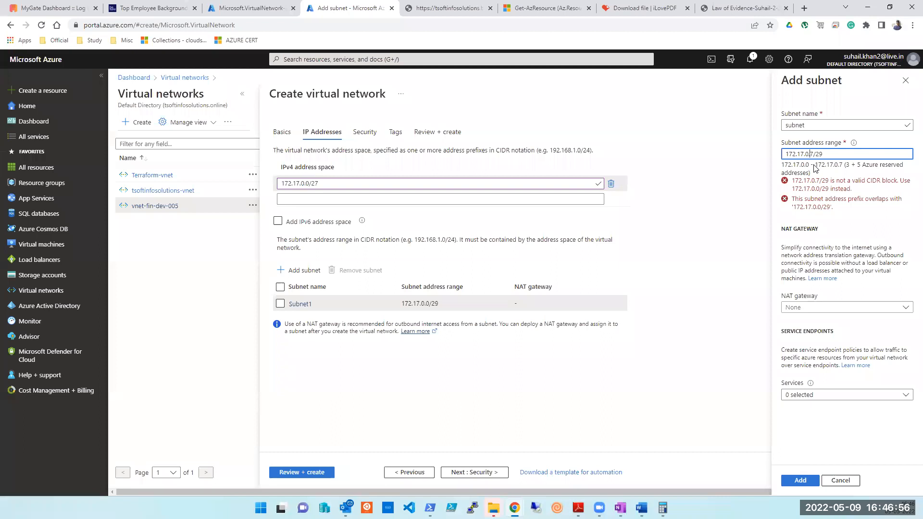
pyautogui.press('Delete')
pyautogui.write('0')
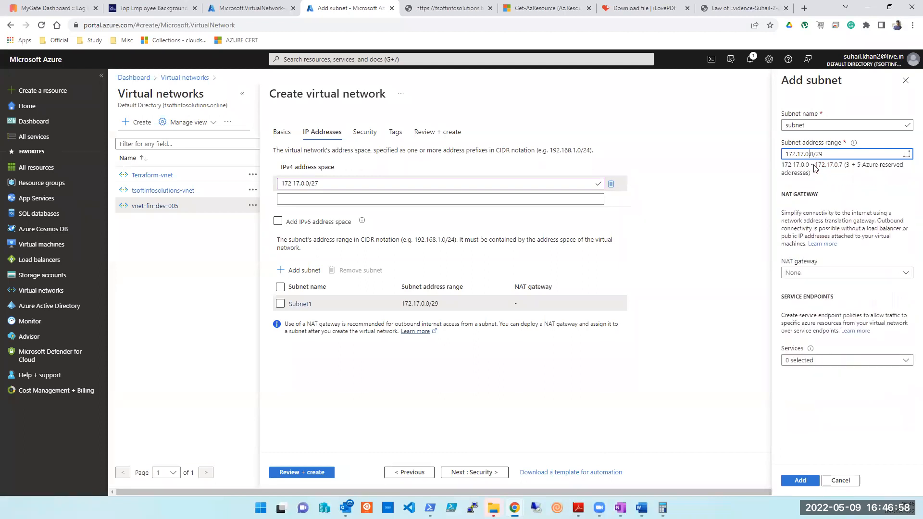
# Correct the range to 172.17.0.8/29, complete the name as subnet2, and add it.
pyautogui.press('BackSpace')
pyautogui.press('BackSpace')
pyautogui.write('1.')
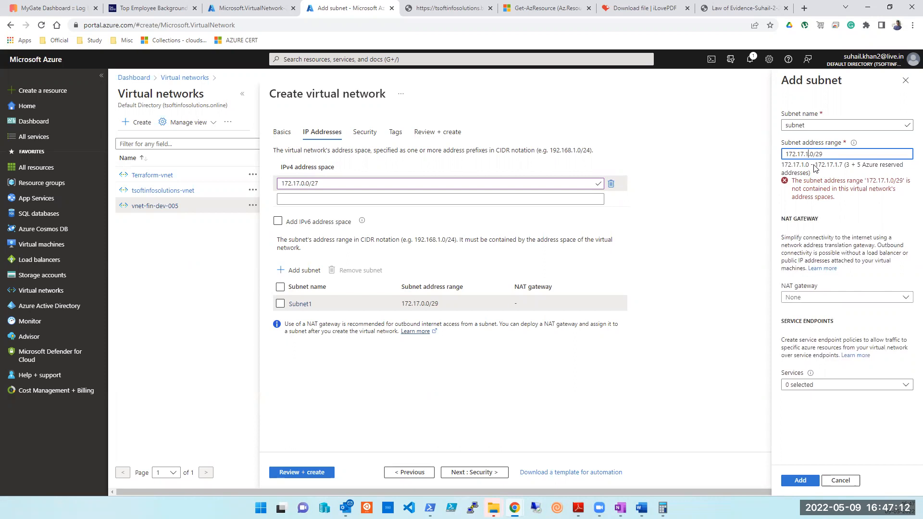
pyautogui.press('BackSpace')
pyautogui.write('0')
pyautogui.press('Right')
pyautogui.press('Right')
pyautogui.press('BackSpace')
pyautogui.write('1')
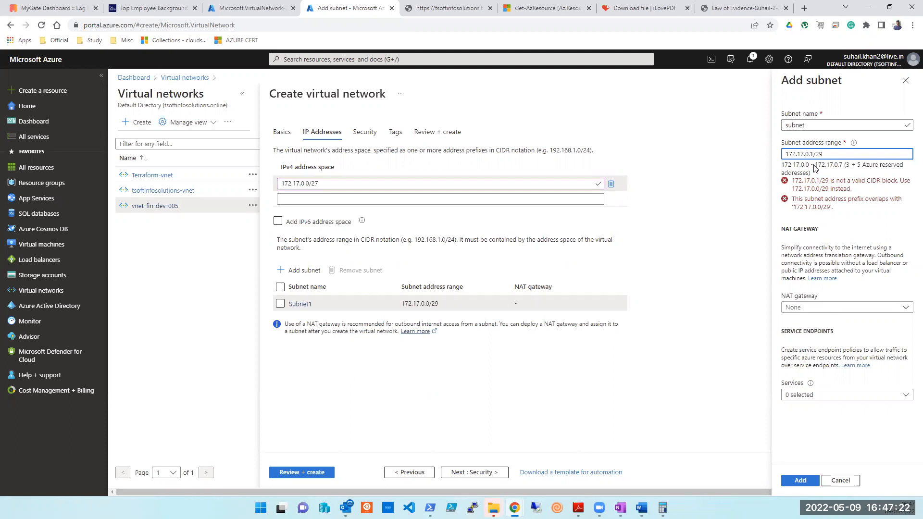
pyautogui.press('BackSpace')
pyautogui.write('8')
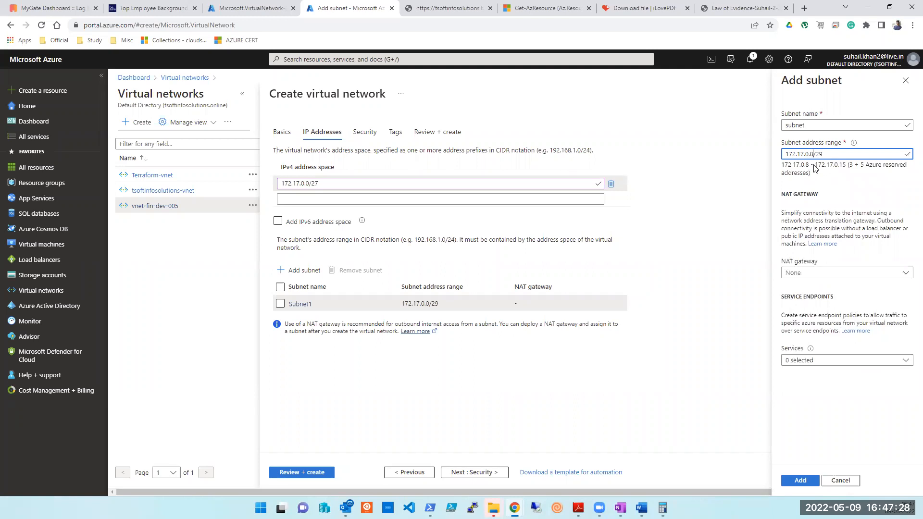
pyautogui.click(810, 124)
pyautogui.write('2')
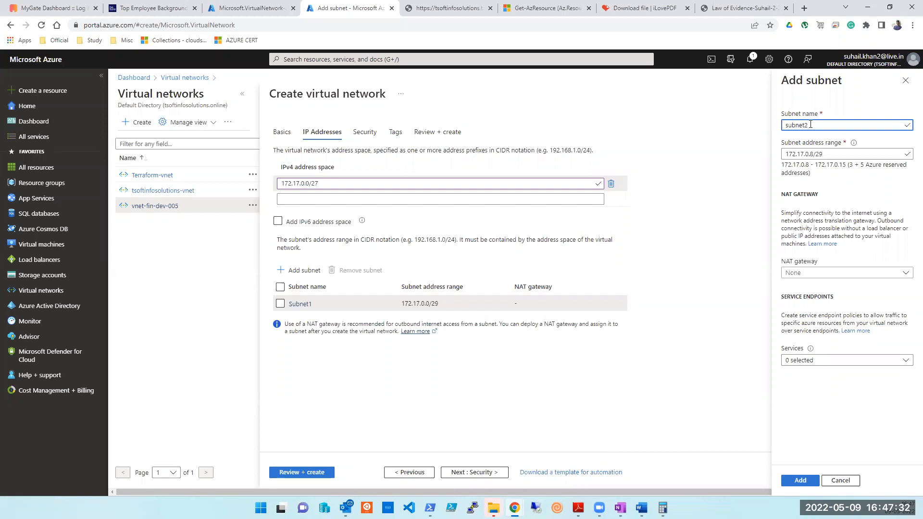
pyautogui.click(798, 481)
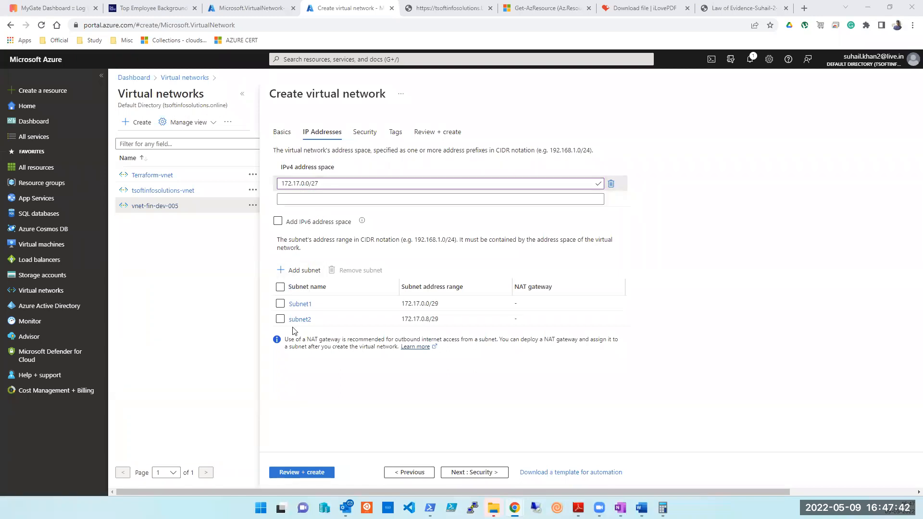
# Check Subnet1's 172.17.0.0/29 range, then bring up the Word calculation notes.
pyautogui.click(300, 304)
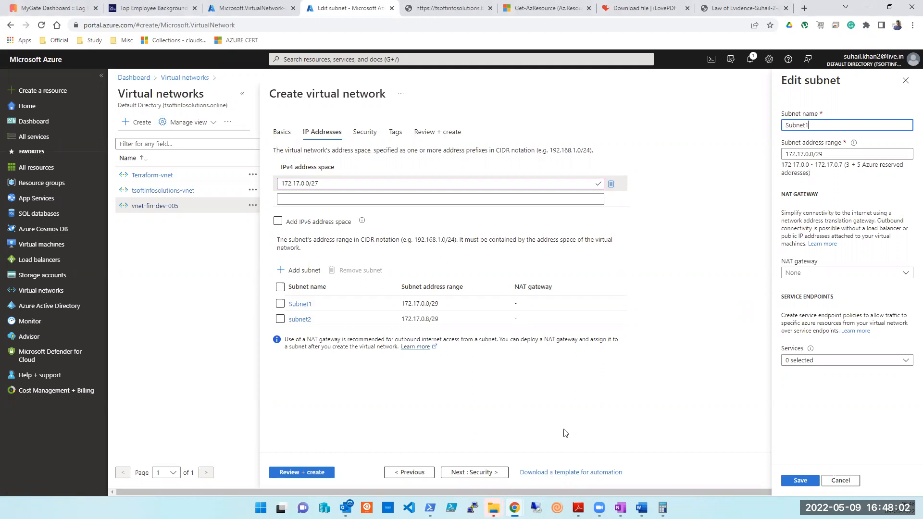
pyautogui.click(641, 508)
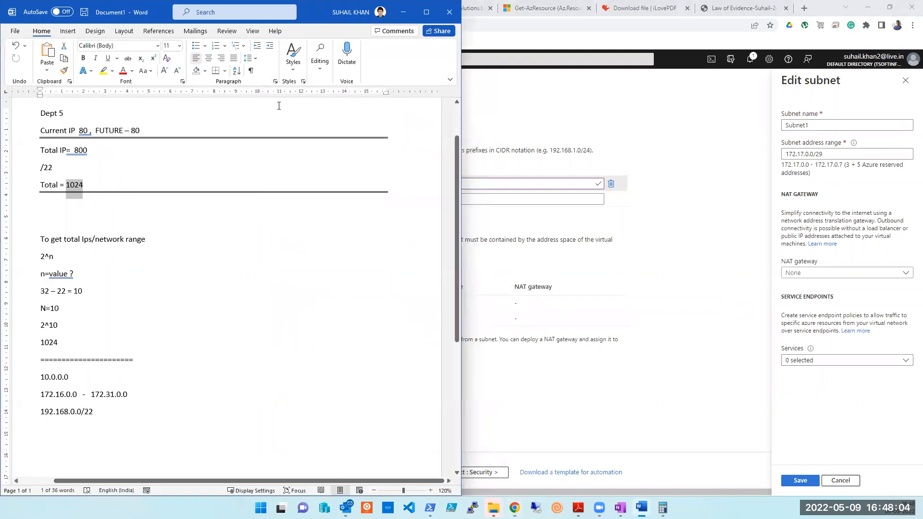
# Restore the Word window and replace all the old notes with a single '/27' line.
pyautogui.doubleClick(317, 12)
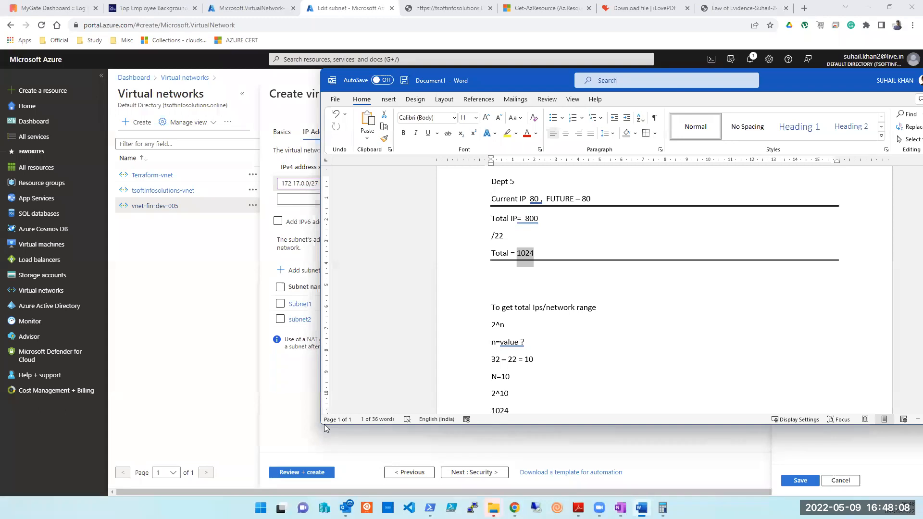
pyautogui.click(337, 420)
pyautogui.click(718, 326)
pyautogui.scroll(-10, 718, 326)
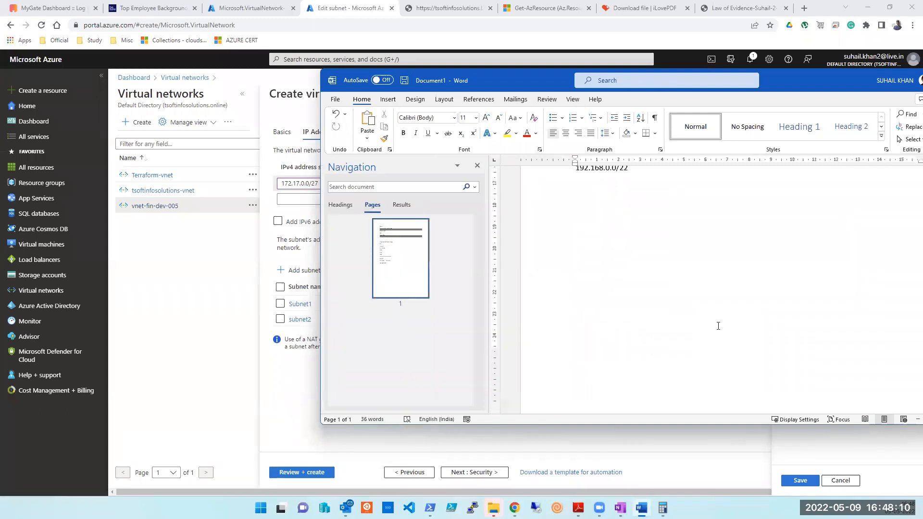
pyautogui.hotkey('ctrl', 'a')
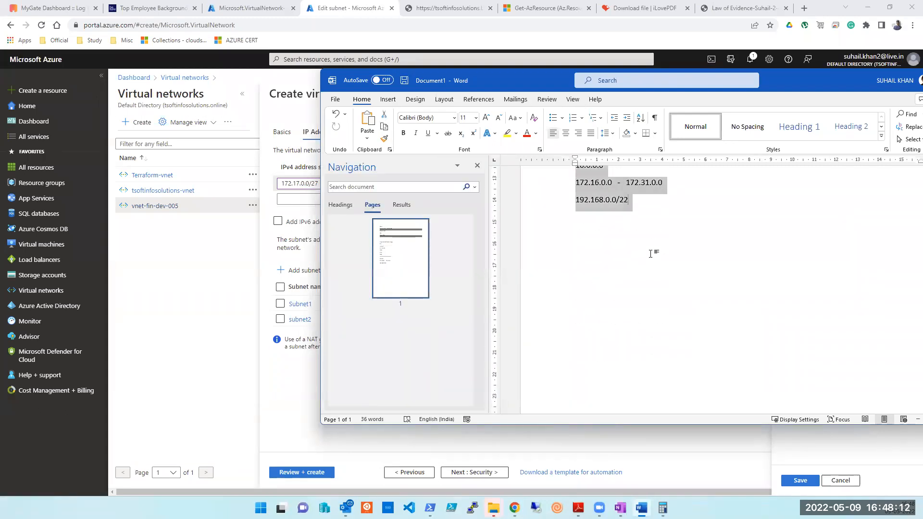
pyautogui.press('BackSpace')
pyautogui.write('/27')
pyautogui.press('Return')
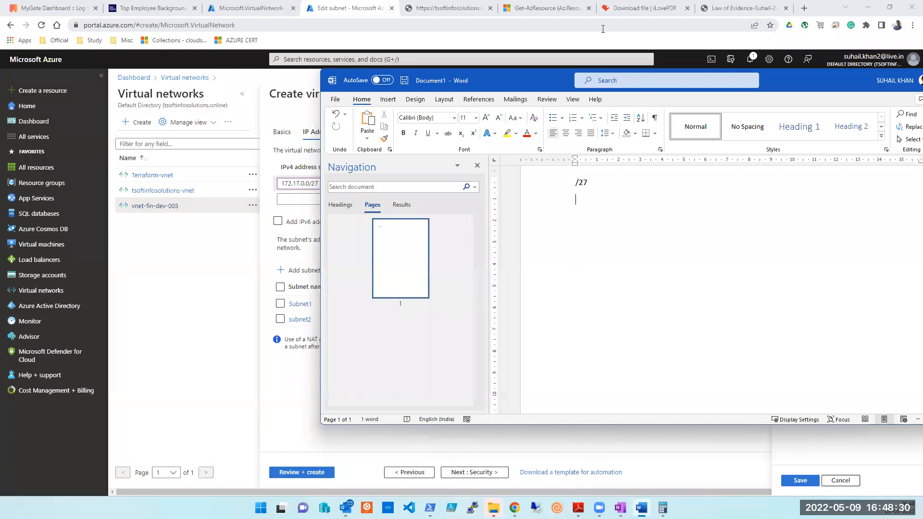
# Work out the /27 block size below it on separate lines: 32-27, 5, 2^5 and 32.
pyautogui.write('32-27')
pyautogui.press('Return')
pyautogui.write('5')
pyautogui.press('Return')
pyautogui.write('2^')
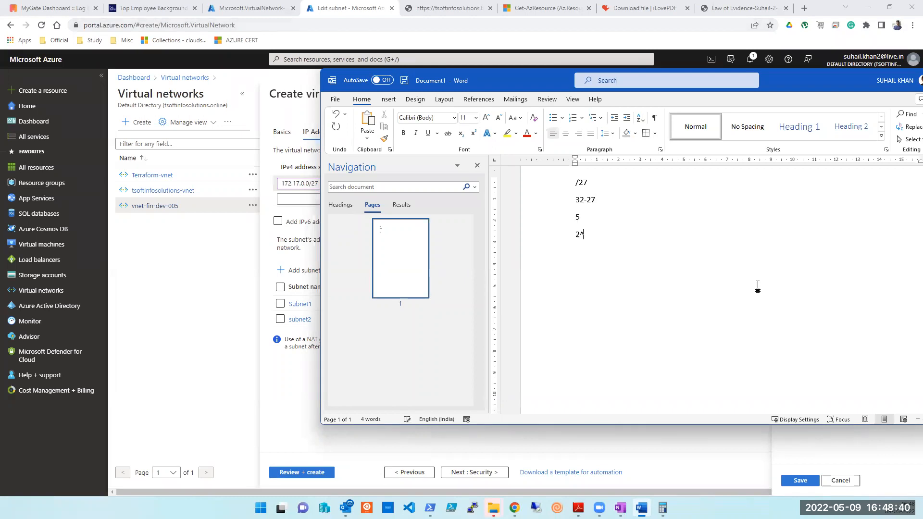
pyautogui.write('5')
pyautogui.press('Return')
pyautogui.hotkey('alt', 'Tab')
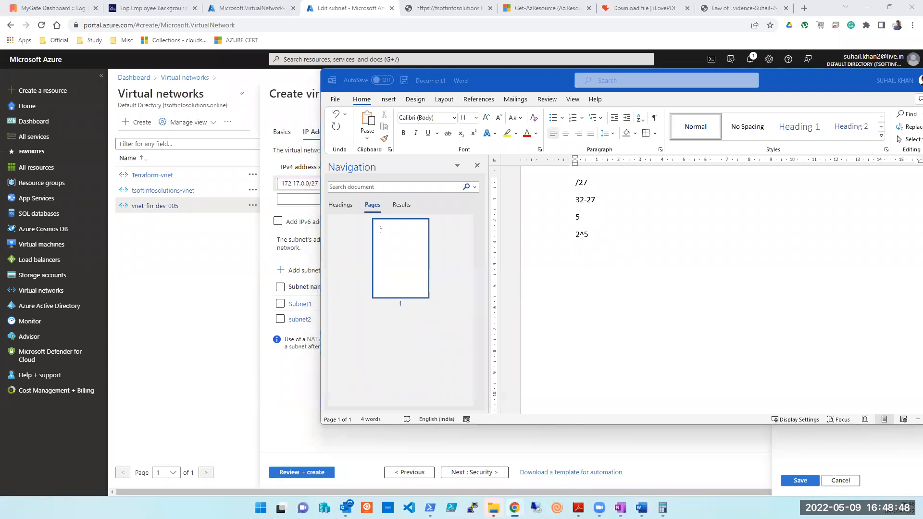
pyautogui.click(640, 258)
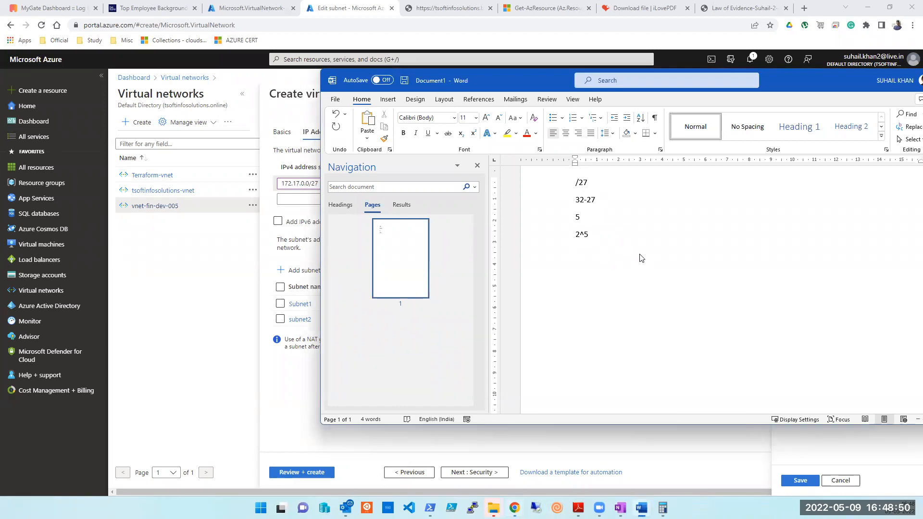
pyautogui.press('Return')
pyautogui.write('32')
# Add a '===' double divider, then note /29 with 32-29 and 3 beneath it.
pyautogui.press('Return')
pyautogui.press('Return')
pyautogui.press('Return')
pyautogui.write('===')
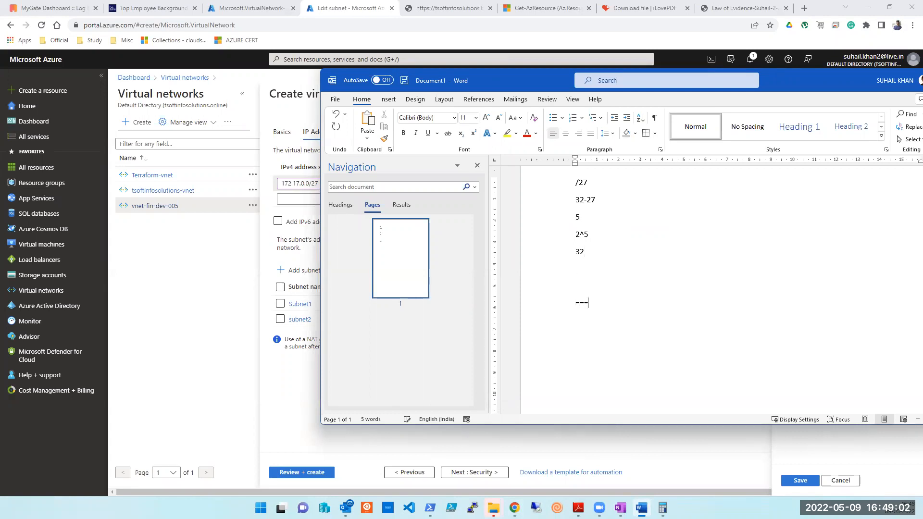
pyautogui.press('Return')
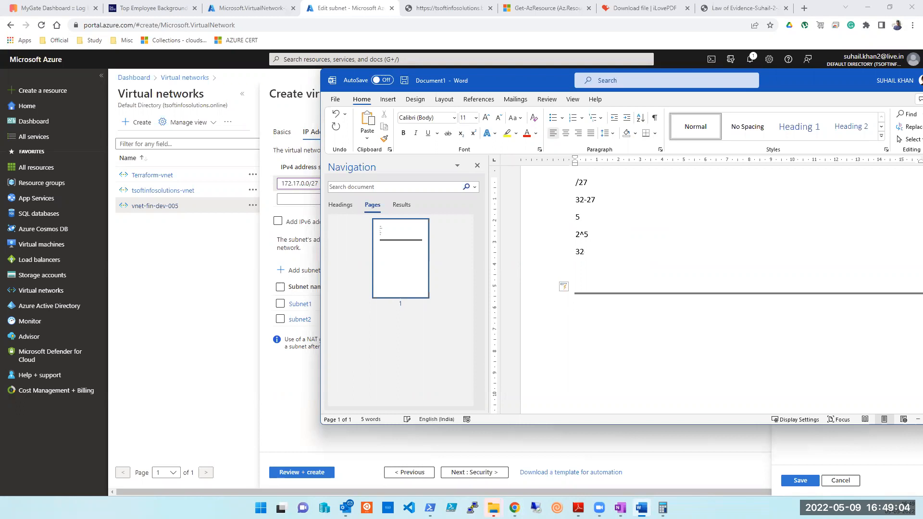
pyautogui.write('/29')
pyautogui.scroll(1, 706, 289)
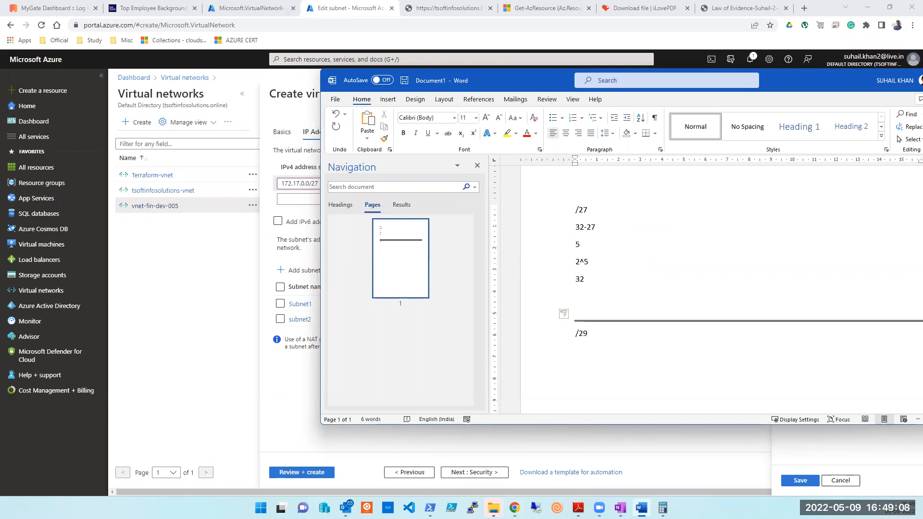
pyautogui.press('Return')
pyautogui.write('32-29')
pyautogui.press('Return')
pyautogui.write('3')
pyautogui.press('Return')
pyautogui.press('BackSpace')
pyautogui.press('BackSpace')
# Replace 32-29 with 3 and compute 32 - 8 = 24, then 24 - 8 = 16, in Calculator.
pyautogui.click(663, 507)
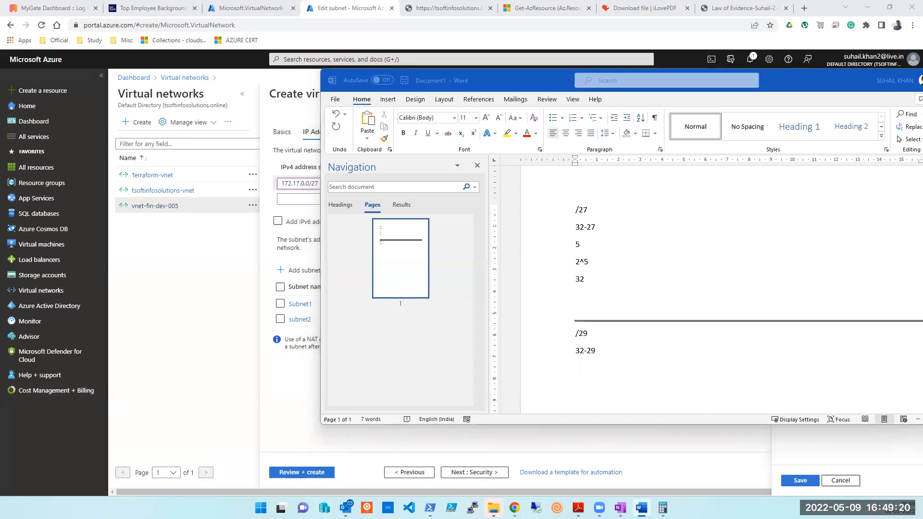
pyautogui.click(586, 266)
pyautogui.moveTo(600, 350); pyautogui.dragTo(575, 351)
pyautogui.write('3')
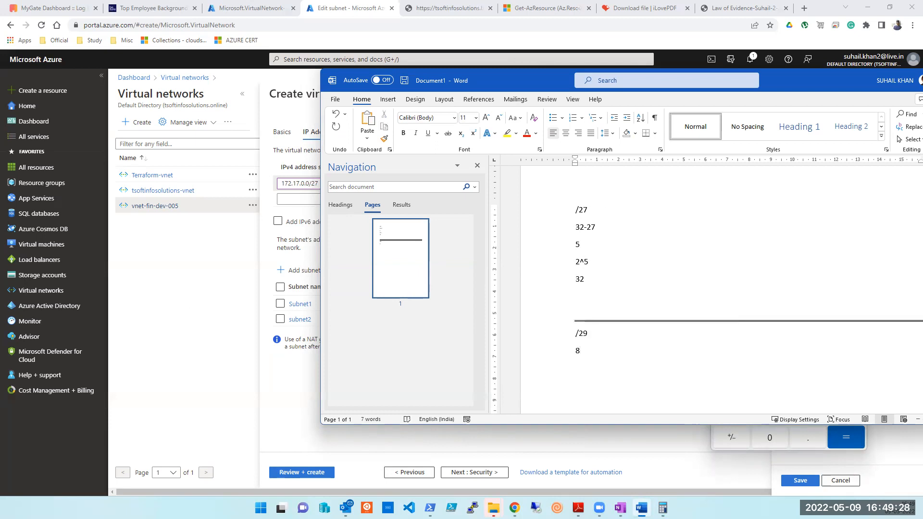
pyautogui.hotkey('alt', 'Tab')
pyautogui.press('Escape')
pyautogui.write('32 - 8')
pyautogui.press('Return')
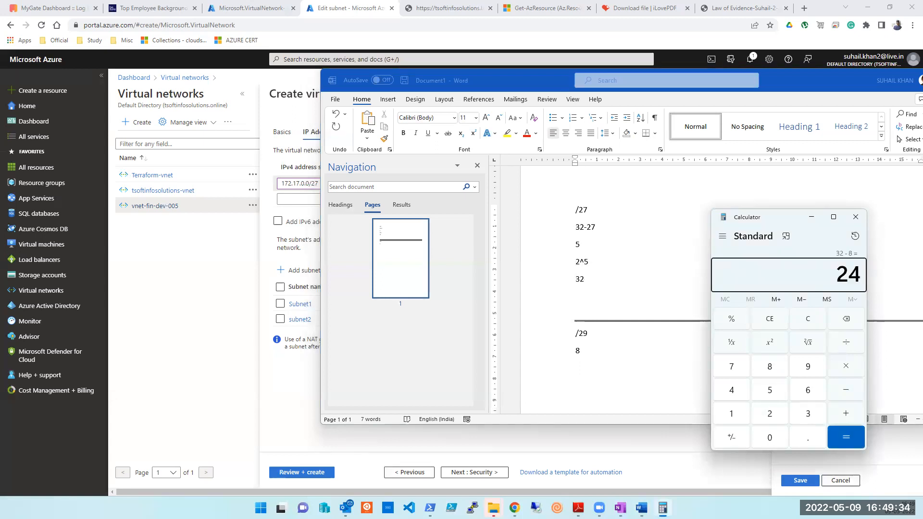
pyautogui.press('-')
pyautogui.press('8')
pyautogui.press('Return')
# Cancel Subnet1's settings and start a third subnet named Subnet3.
pyautogui.click(273, 368)
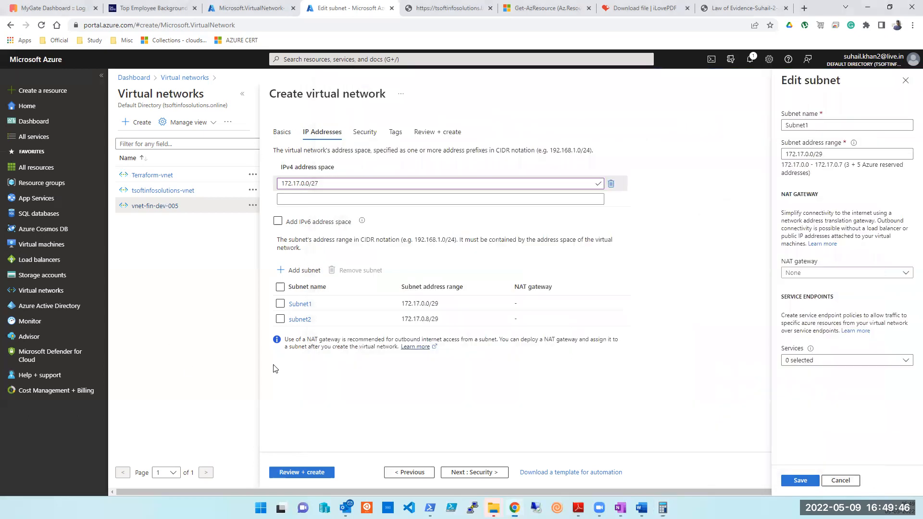
pyautogui.click(840, 479)
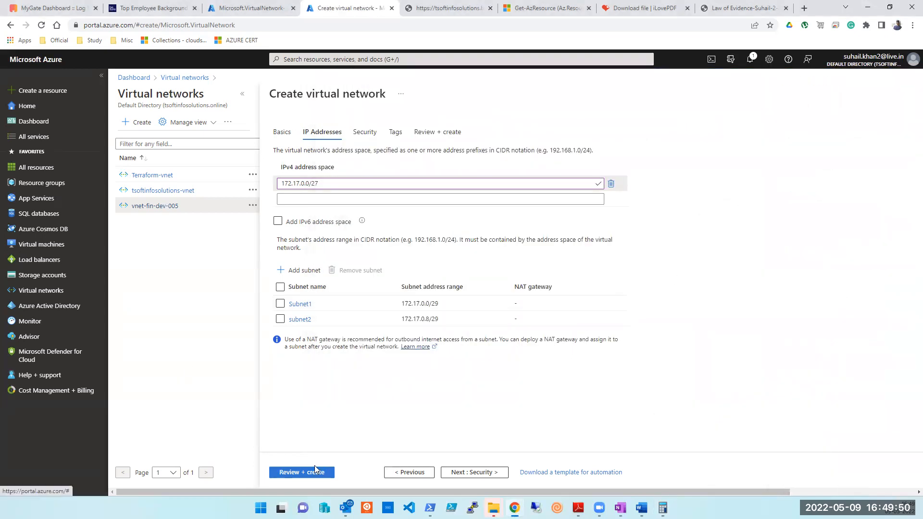
pyautogui.click(299, 270)
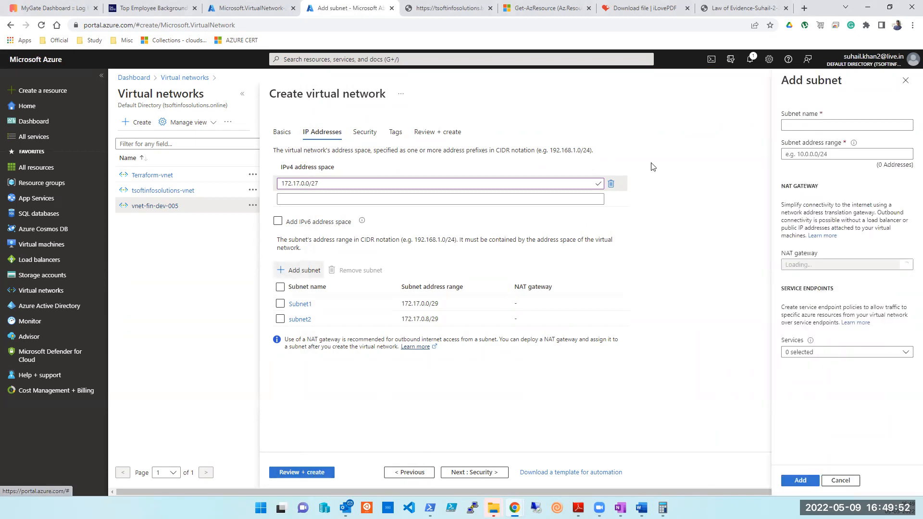
pyautogui.write('Subney')
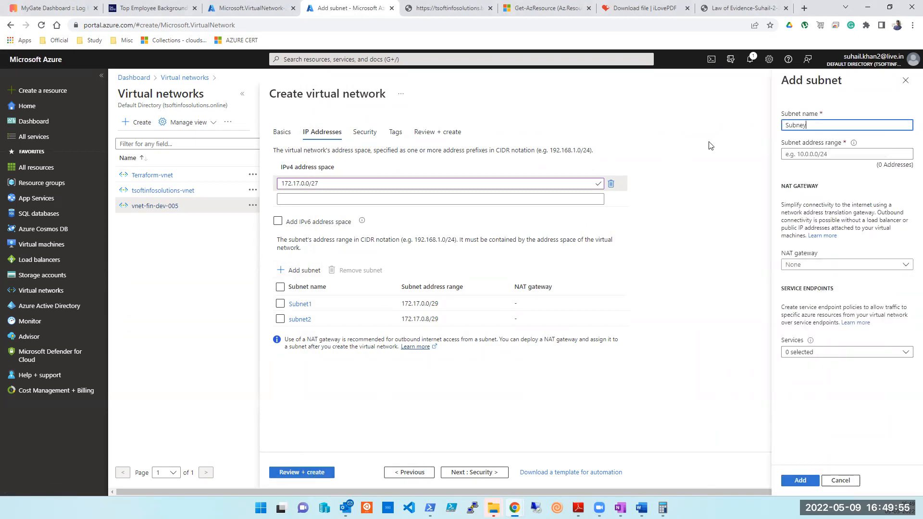
pyautogui.press('Tab')
pyautogui.hotkey('shift', 'Tab')
pyautogui.press('End')
pyautogui.press('BackSpace')
pyautogui.write('t3')
pyautogui.press('Tab')
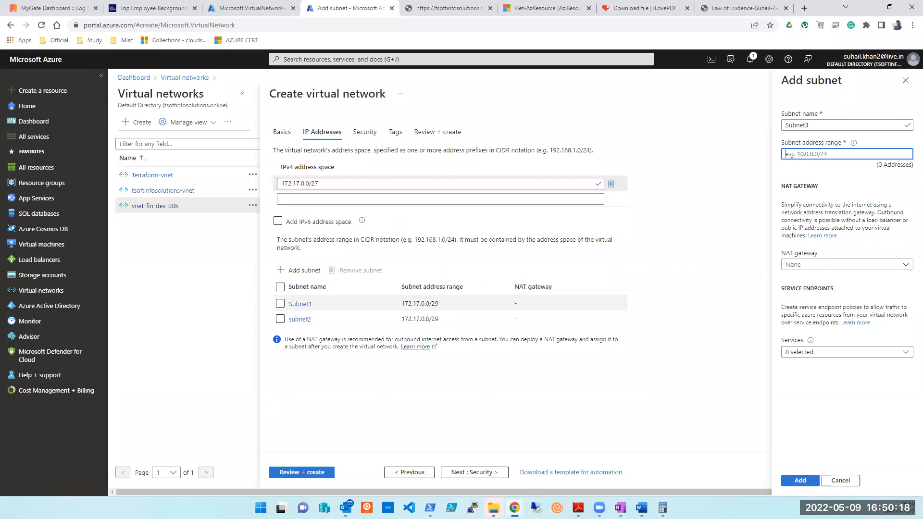
# Consult the Word calculation notes, then return to Subnet3's Add subnet panel.
pyautogui.moveTo(641, 507)
pyautogui.click(644, 461)
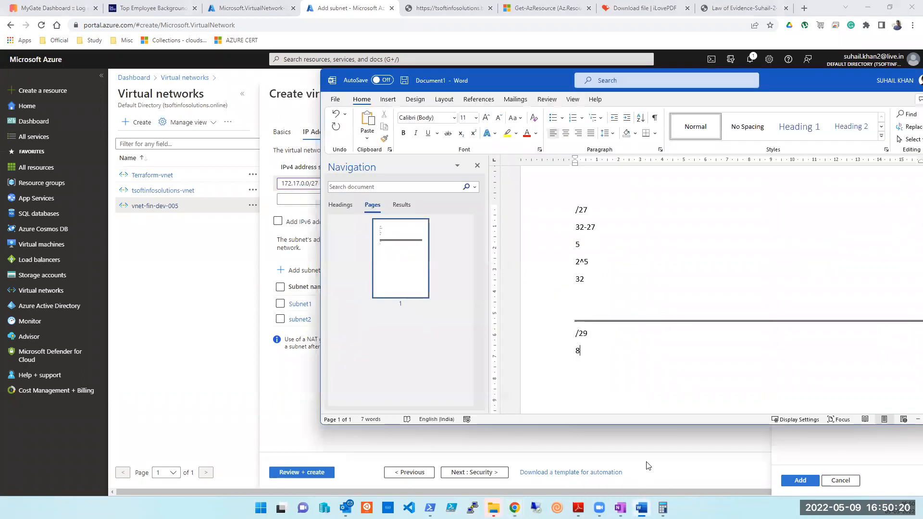
pyautogui.click(887, 158)
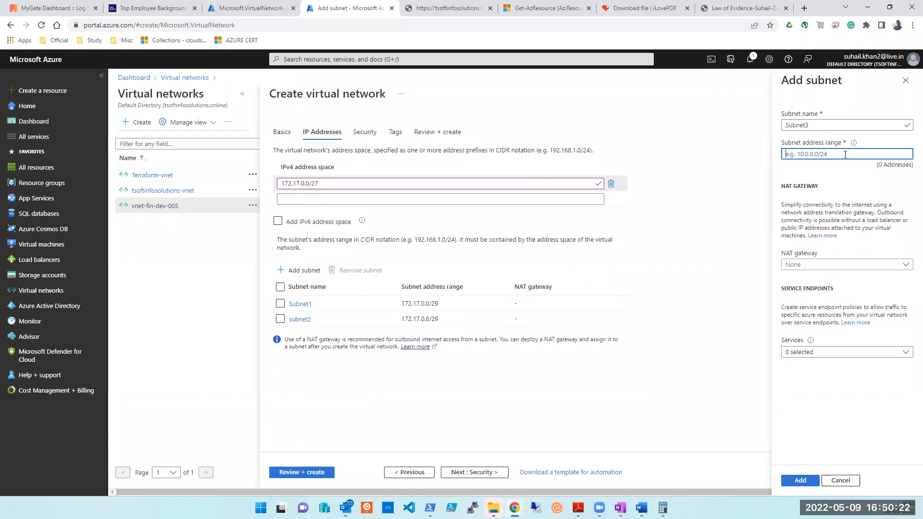
# Enter 172.17.0.0/28 as Subnet3's range and review its 11 usable and 5 reserved addresses.
pyautogui.click(844, 155)
pyautogui.write('172.17')
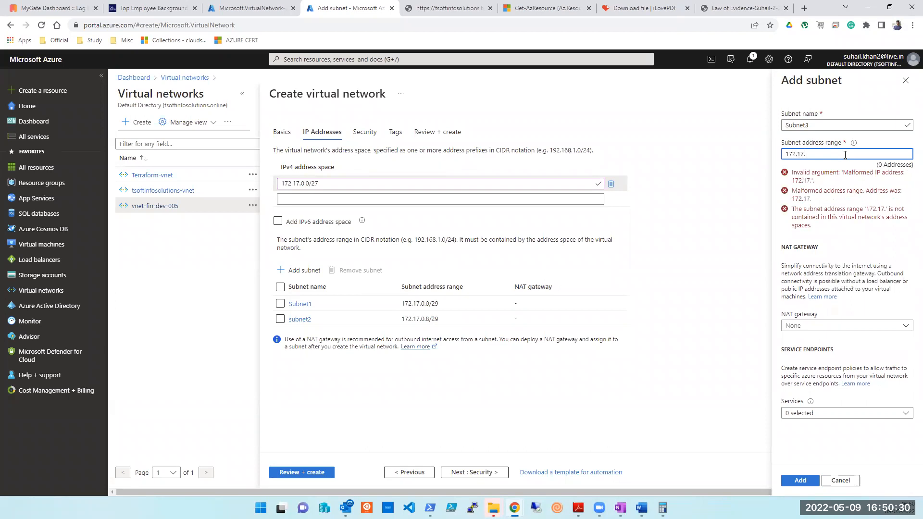
pyautogui.write('.0.0/28')
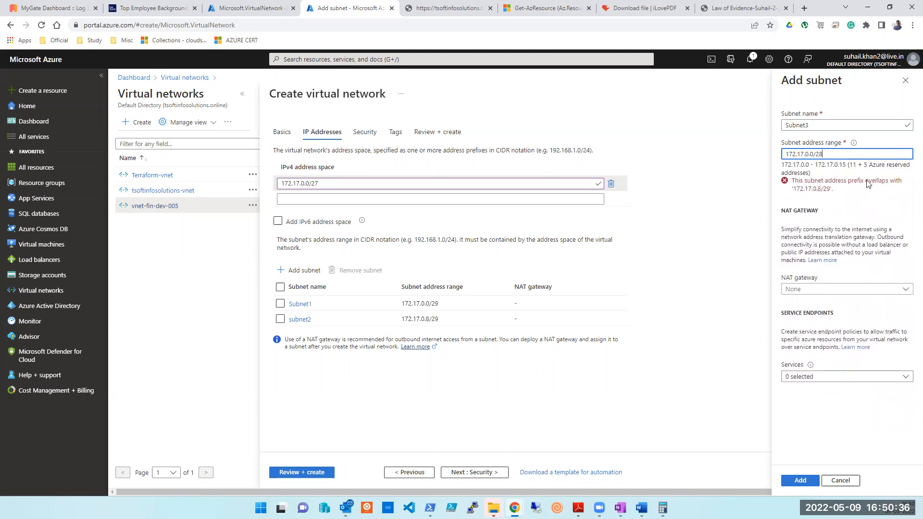
pyautogui.doubleClick(853, 165)
pyautogui.doubleClick(865, 165)
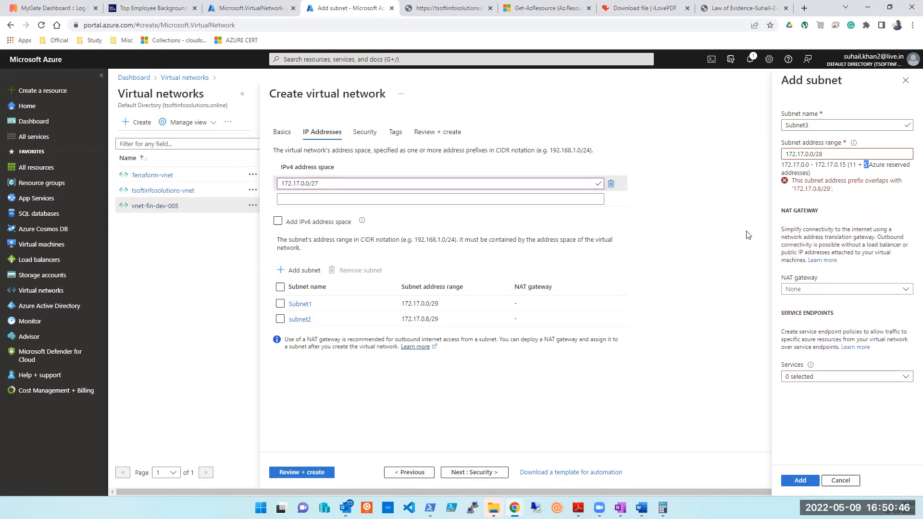
# Correct the range to 172.17.0.16/28 to clear the overlap, then add Subnet3.
pyautogui.click(805, 156)
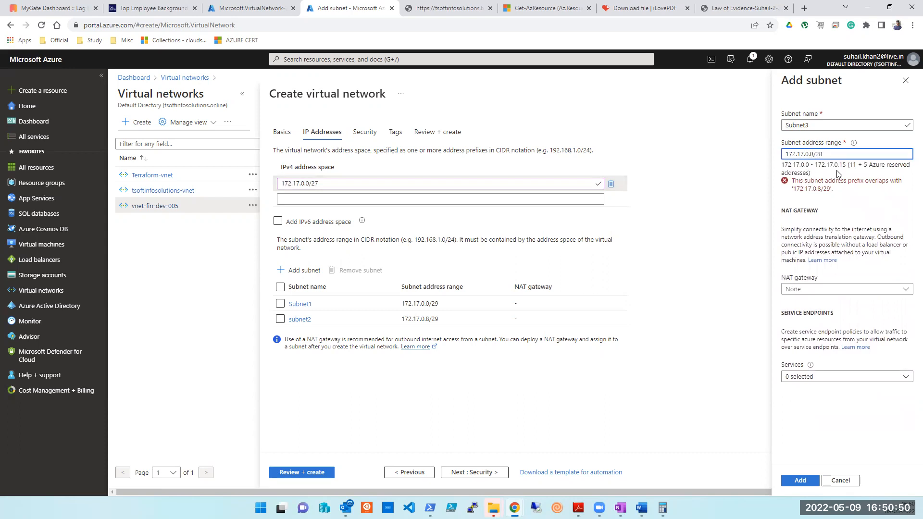
pyautogui.press('Right')
pyautogui.press('Right')
pyautogui.press('BackSpace')
pyautogui.write('16')
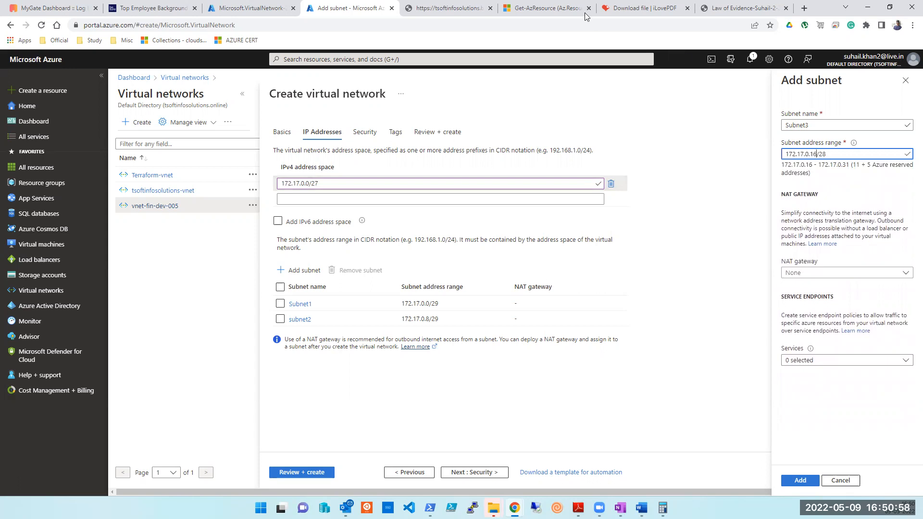
pyautogui.click(531, 10)
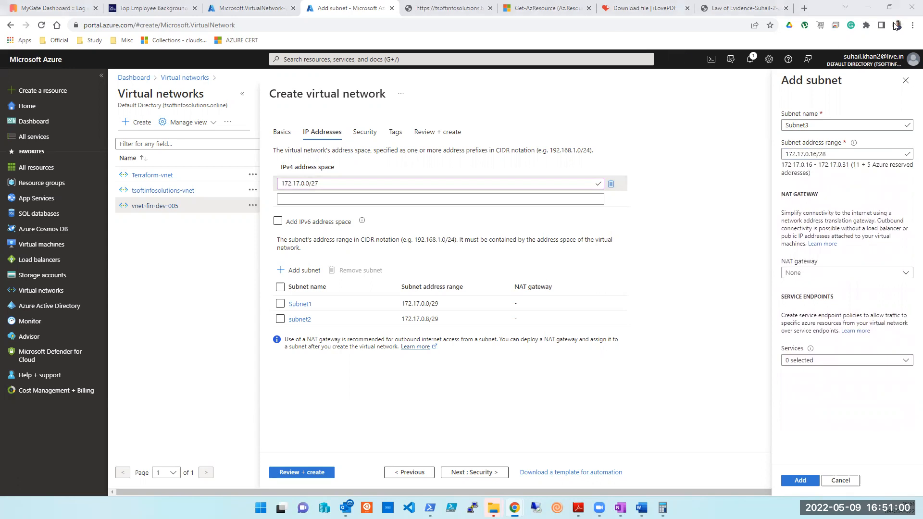
pyautogui.click(800, 480)
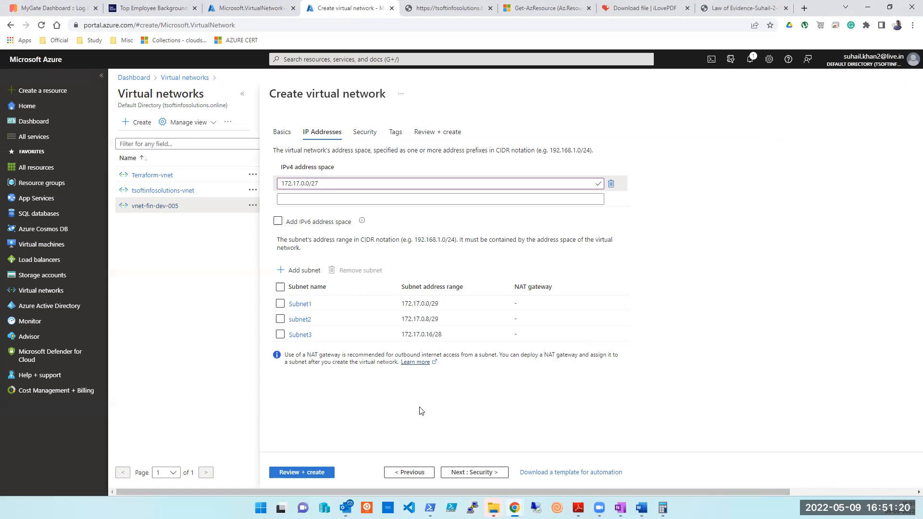
# Replace the Word notes with a Subnet1 heading and the first address 172.17.0.0.
pyautogui.click(641, 508)
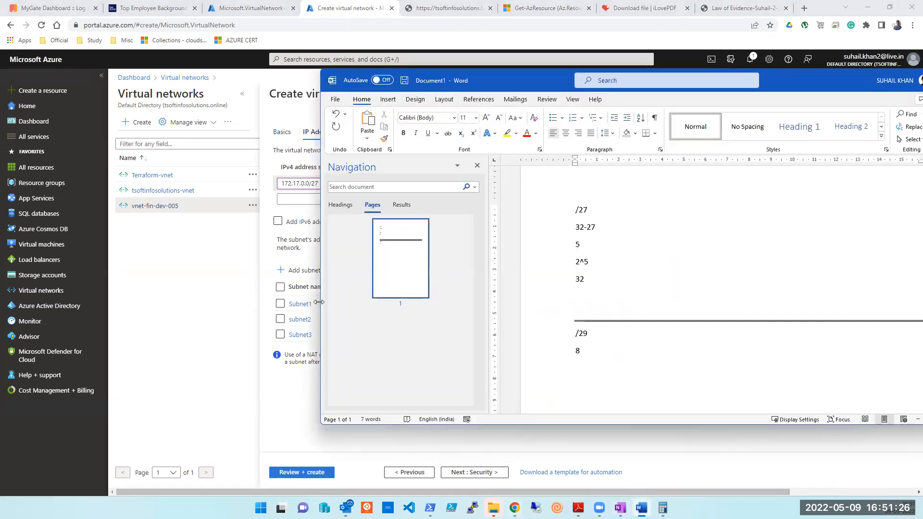
pyautogui.moveTo(319, 302); pyautogui.dragTo(607, 303)
pyautogui.hotkey('ctrl', 'a')
pyautogui.write('Subnet1')
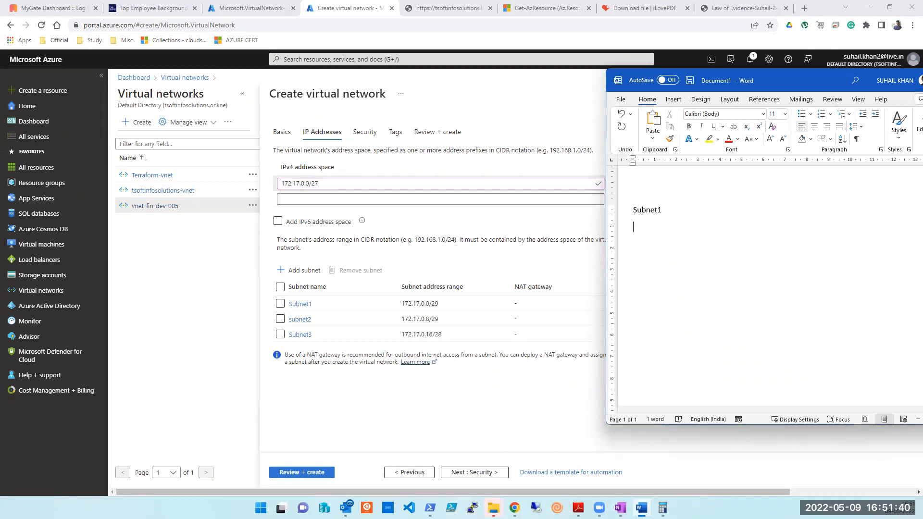
pyautogui.write('172.17.0.0')
pyautogui.press('BackSpace')
pyautogui.write('0')
pyautogui.press('Return')
# List addresses 172.17.0.1 through 172.17.0.7 on separate lines below it.
pyautogui.write('172.17.0.1')
pyautogui.press('Return')
pyautogui.write('172.17.0.2')
pyautogui.press('Return')
pyautogui.write('172.17.0.3 172')
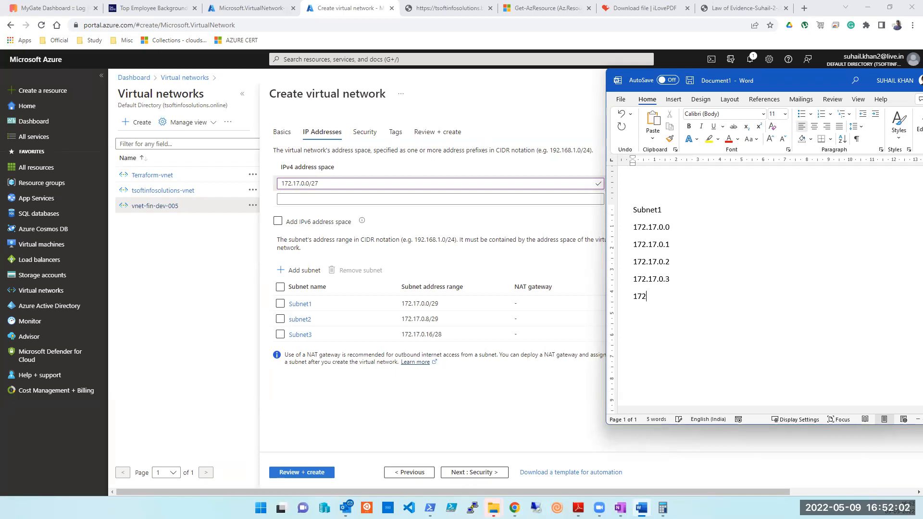
pyautogui.write('.17.0.4')
pyautogui.press('Up')
pyautogui.press('Down')
pyautogui.press('Down')
pyautogui.press('Down')
pyautogui.press('Return')
pyautogui.write('172.17.0.5')
pyautogui.press('Return')
pyautogui.write('172.17.0.6 ')
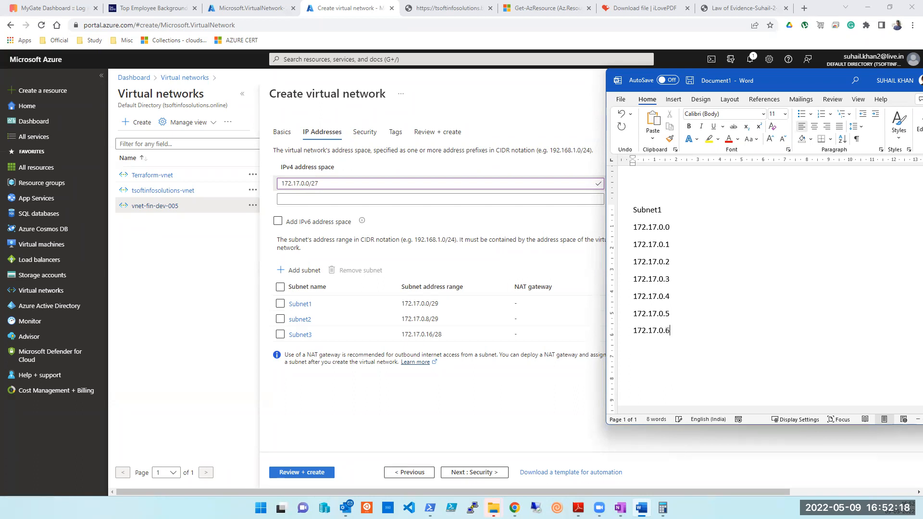
pyautogui.write('172.17.0.7')
pyautogui.press('Up')
pyautogui.press('Up')
pyautogui.press('Up')
pyautogui.press('Up')
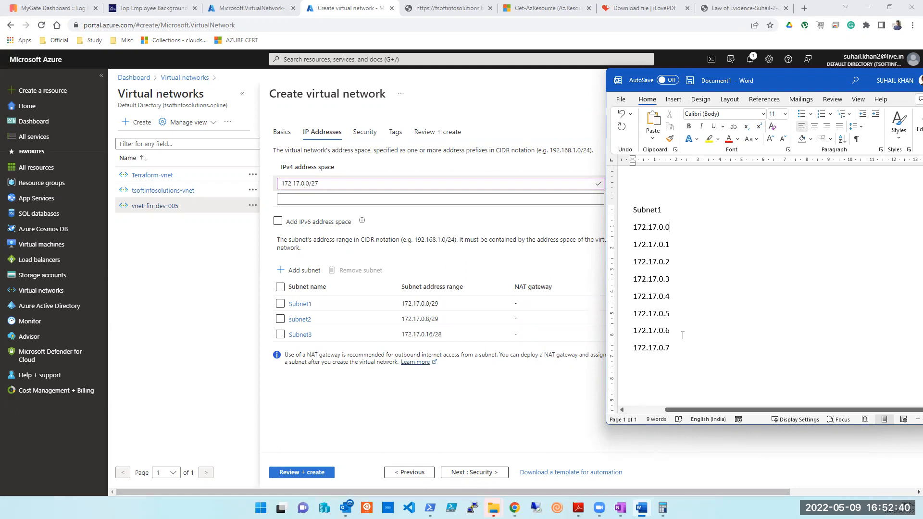
# Add 172.17.0.8 on a new line below 172.17.0.7 in the Word notes.
pyautogui.click(685, 350)
pyautogui.press('Return')
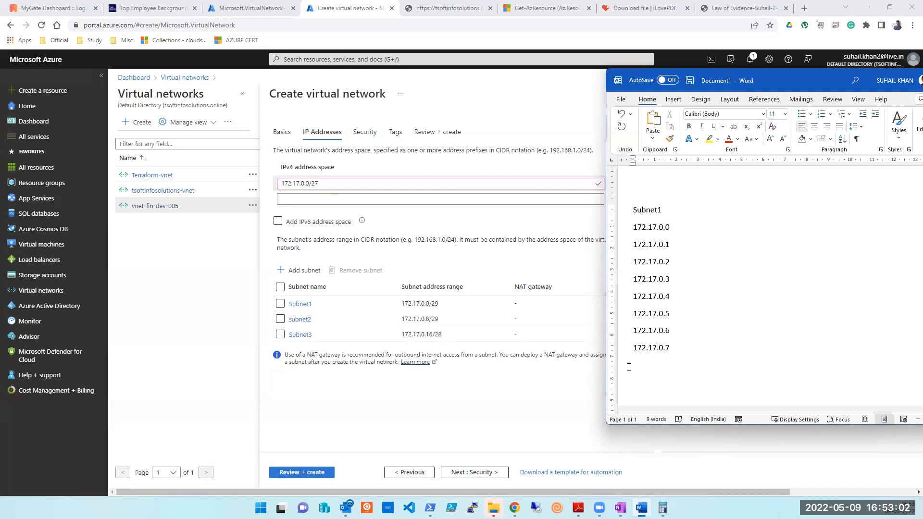
pyautogui.moveTo(671, 350); pyautogui.dragTo(634, 230)
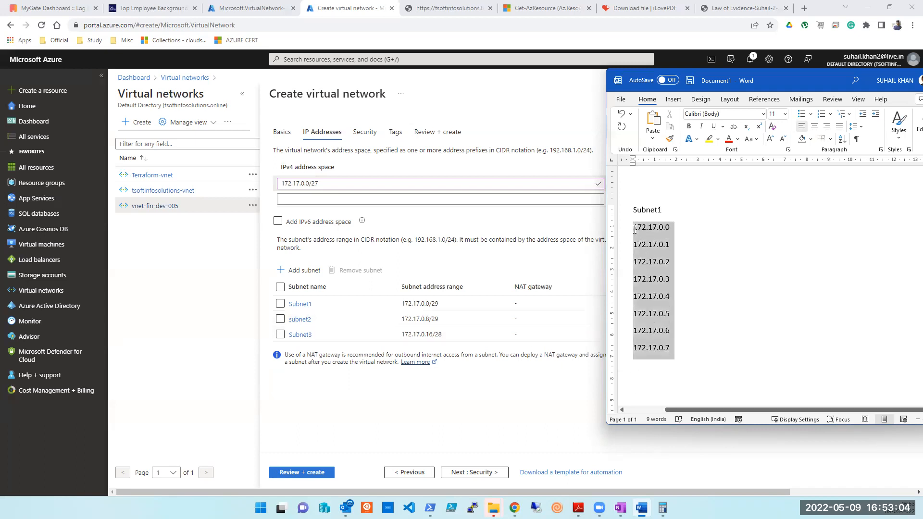
pyautogui.click(646, 377)
pyautogui.write('172.17.0.8')
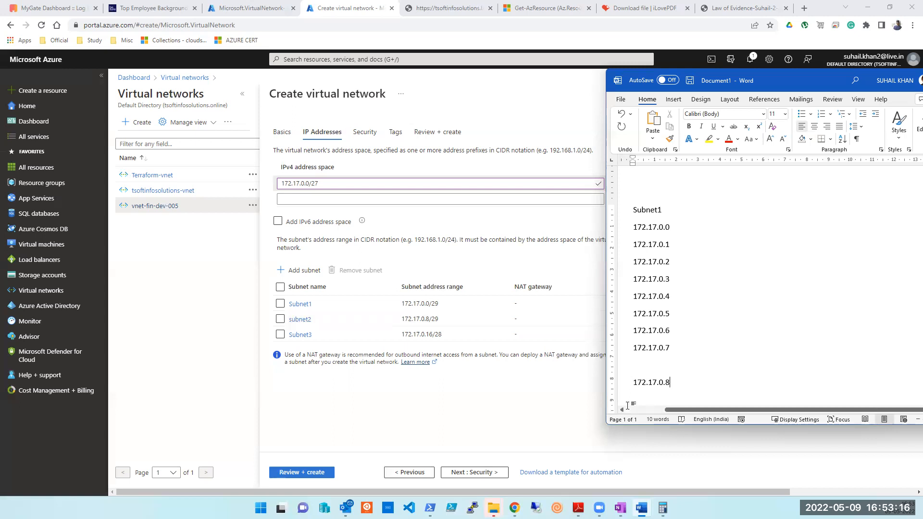
# Tick Subnet3 and remove it from the virtual network's subnet list.
pyautogui.click(443, 324)
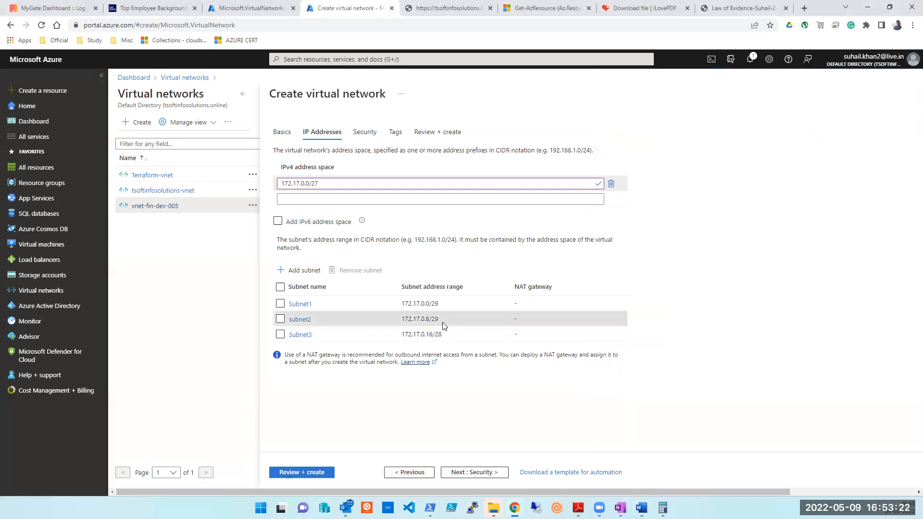
pyautogui.click(281, 334)
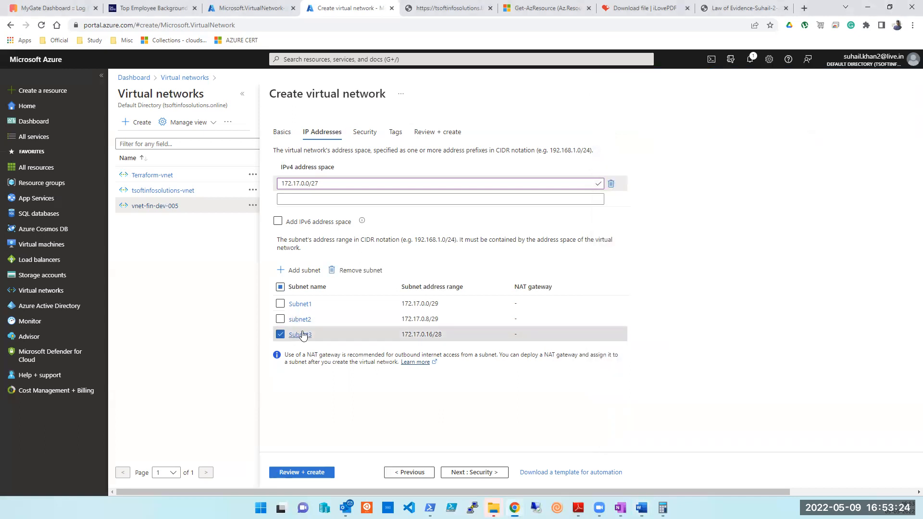
pyautogui.click(355, 270)
# Try changing subnet2's range to 172.17.0.8/28, then close its pane without saving.
pyautogui.click(300, 319)
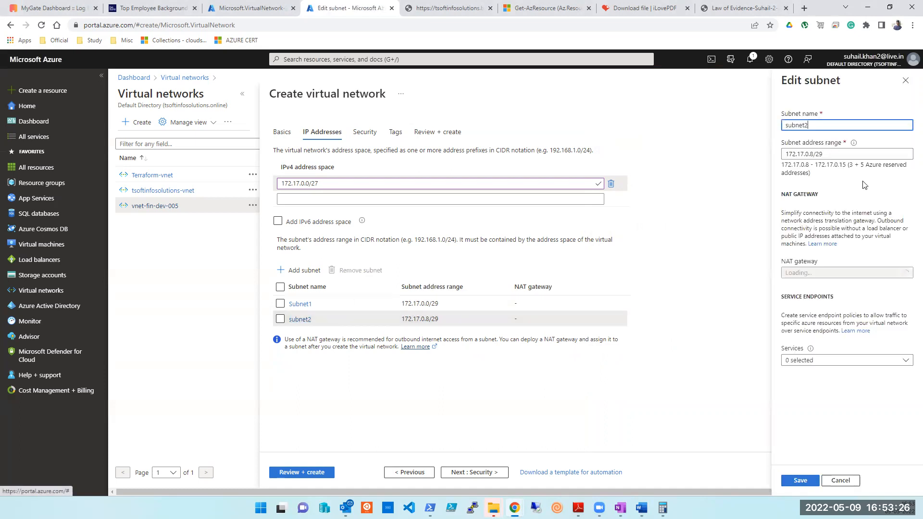
pyautogui.click(844, 151)
pyautogui.press('BackSpace')
pyautogui.write('8')
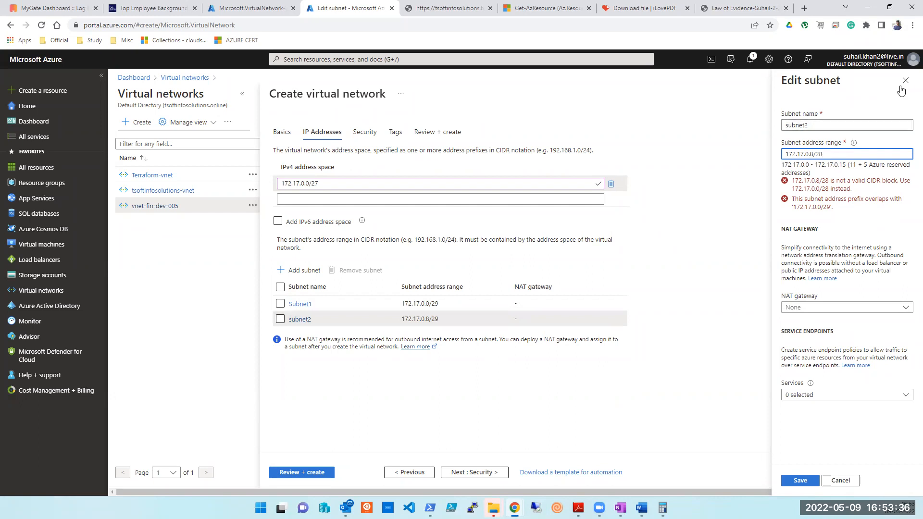
pyautogui.click(906, 80)
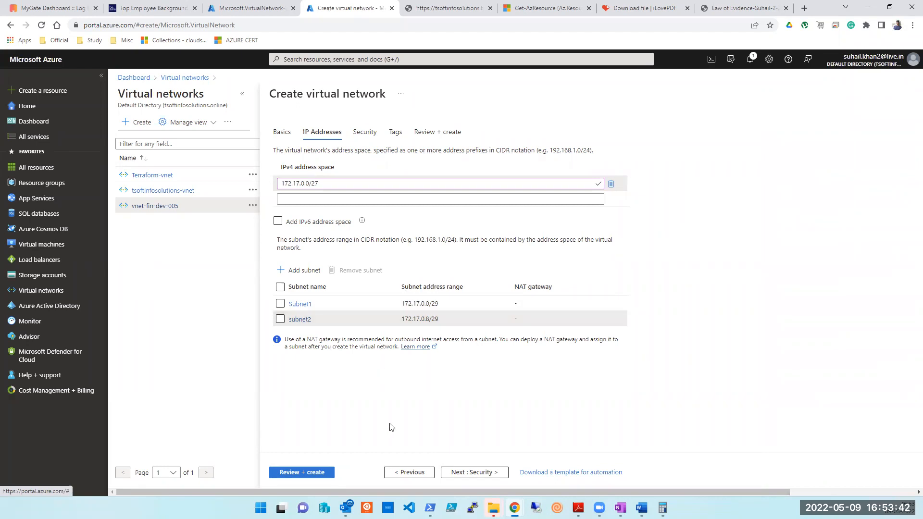
# Undo the 172.17.0.8 line in Word so the Subnet1 list ends at 172.17.0.7.
pyautogui.click(641, 508)
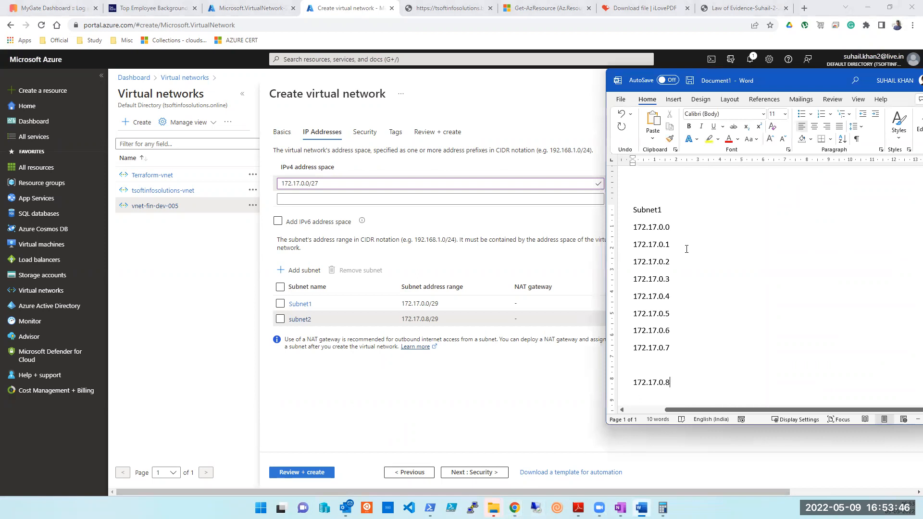
pyautogui.click(693, 227)
pyautogui.hotkey('ctrl', 'z')
pyautogui.press('Up')
pyautogui.press('Up')
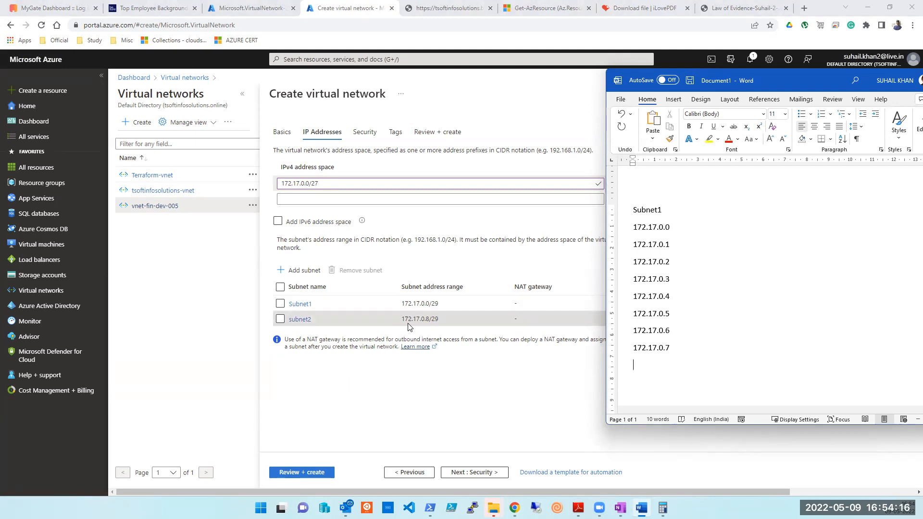
# Validate vnet-fin-dev-006 with Review + create and start its deployment.
pyautogui.click(313, 473)
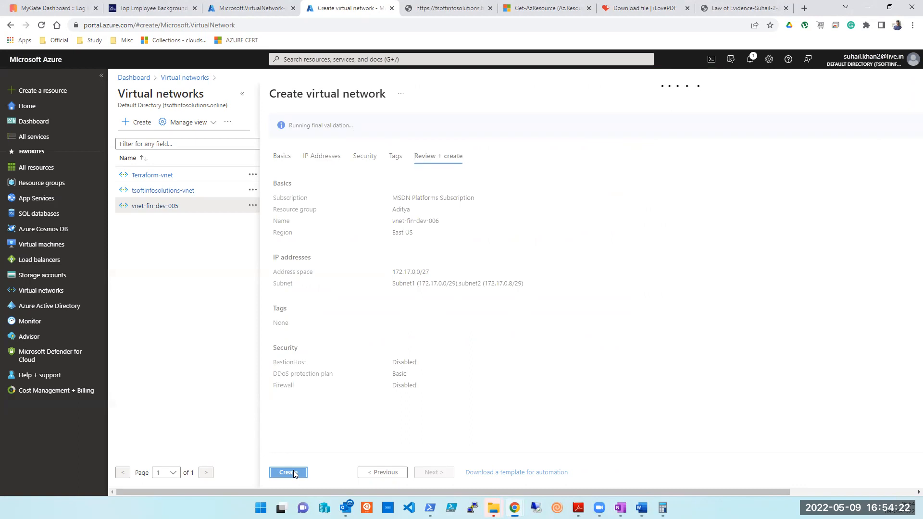
pyautogui.click(288, 472)
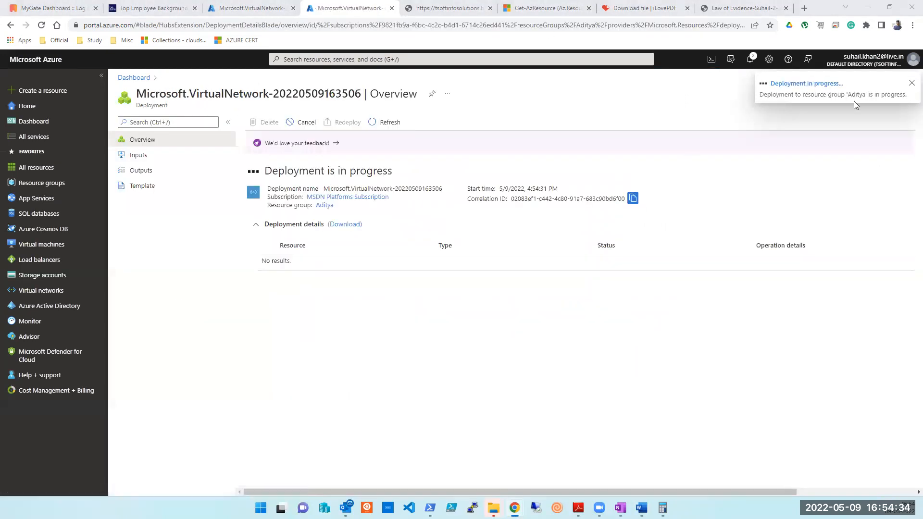
# Check the Word notes, confirm the vnet deployment succeeded, then return to Azure Home.
pyautogui.click(641, 508)
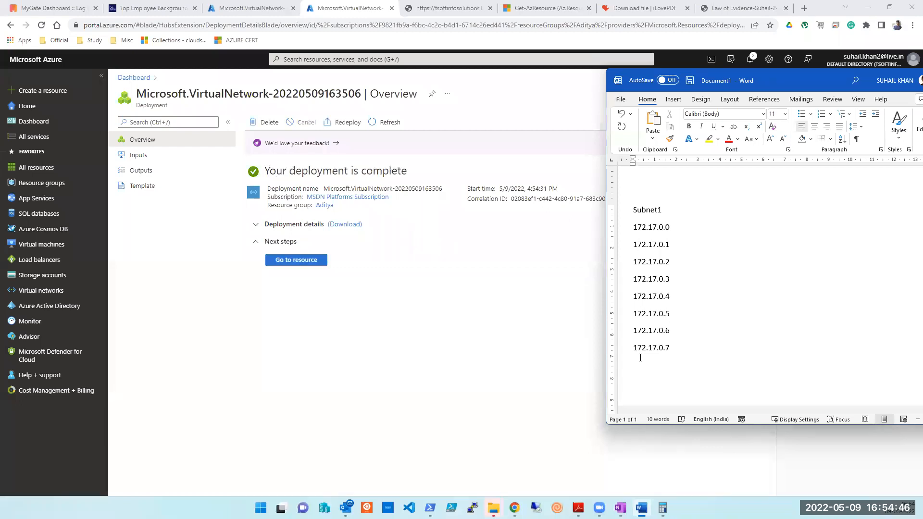
pyautogui.click(419, 310)
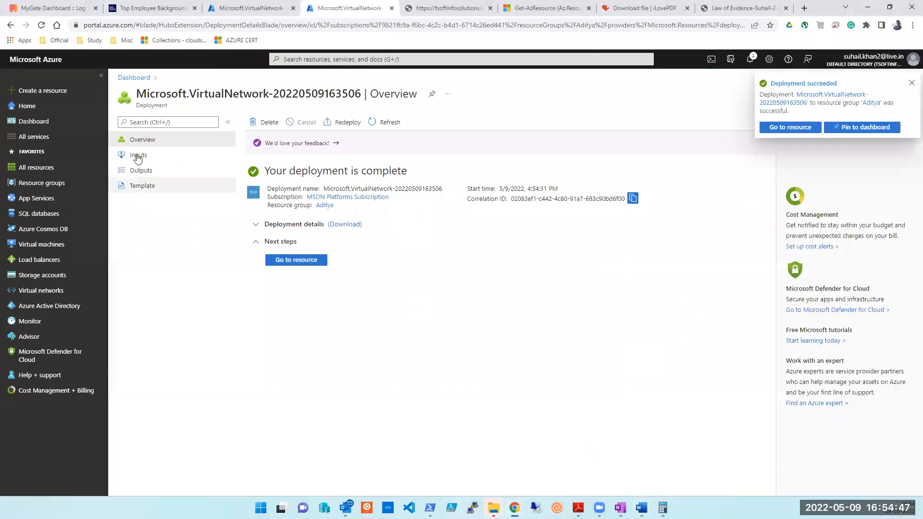
pyautogui.click(30, 110)
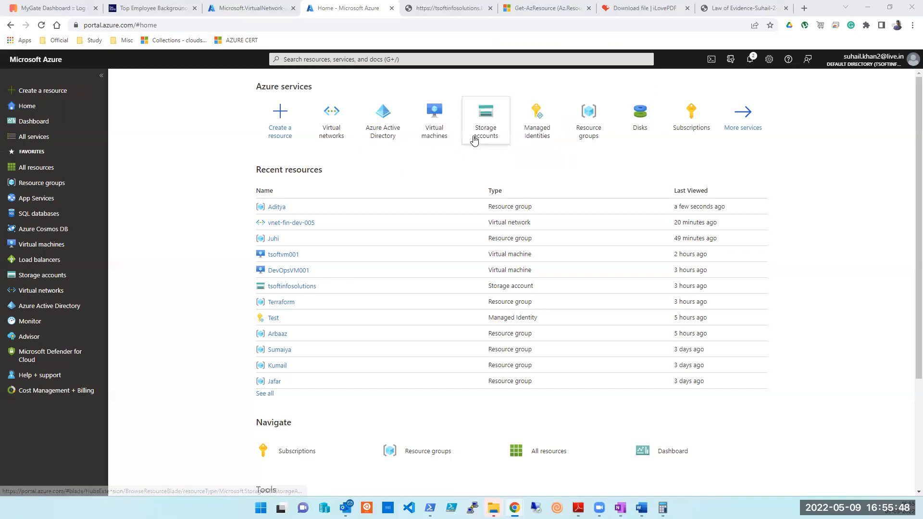
# From the Virtual machines list, choose Create > Azure virtual machine.
pyautogui.click(450, 137)
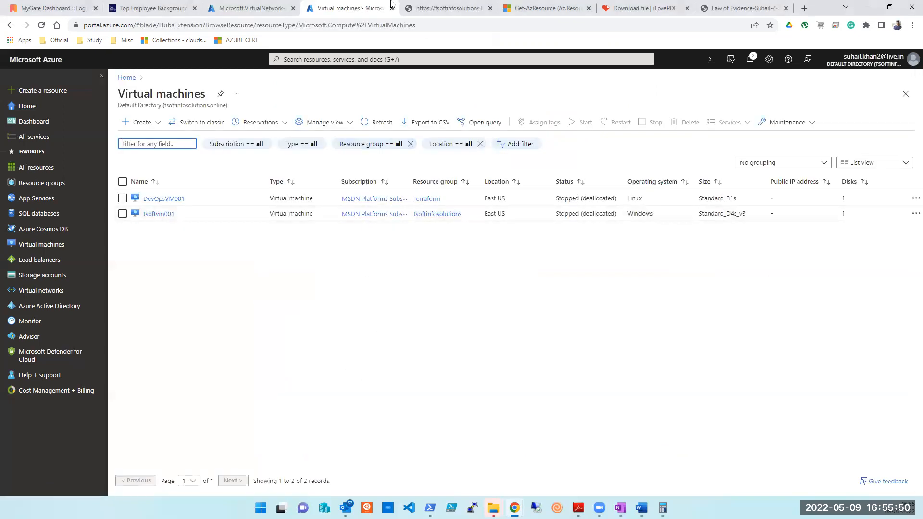
pyautogui.click(424, 27)
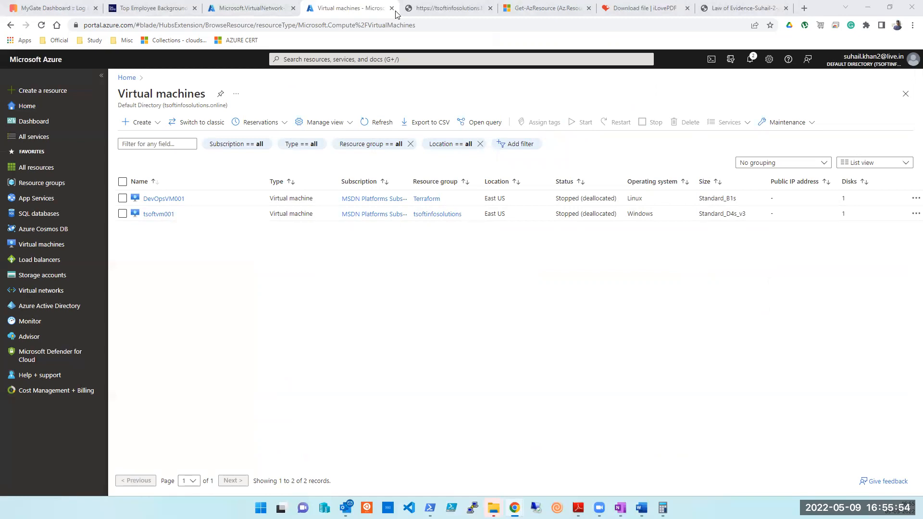
pyautogui.click(125, 129)
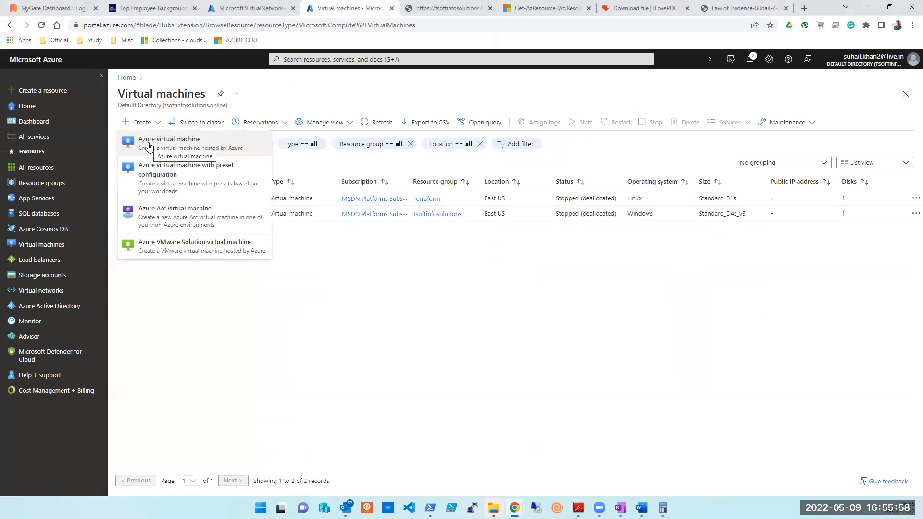
pyautogui.click(150, 147)
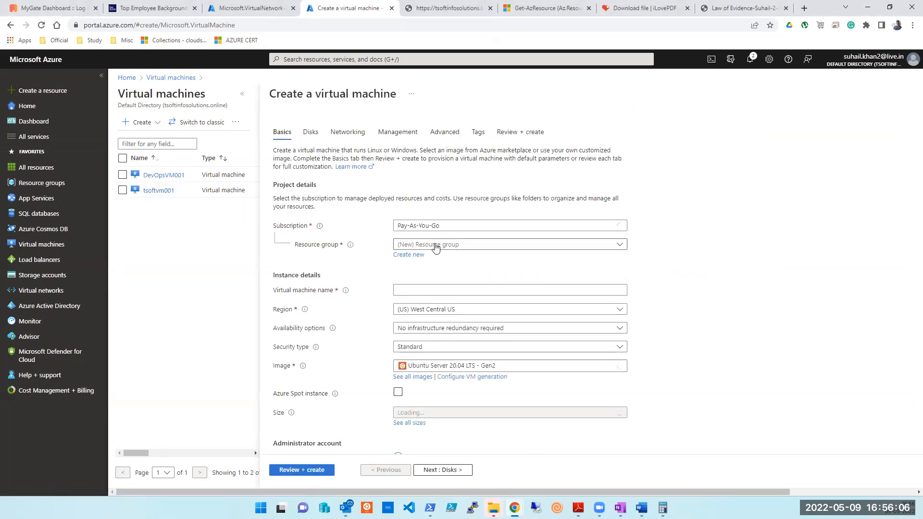
# Select MSDN Platforms Subscription and an existing resource group on the VM's Basics tab.
pyautogui.click(445, 227)
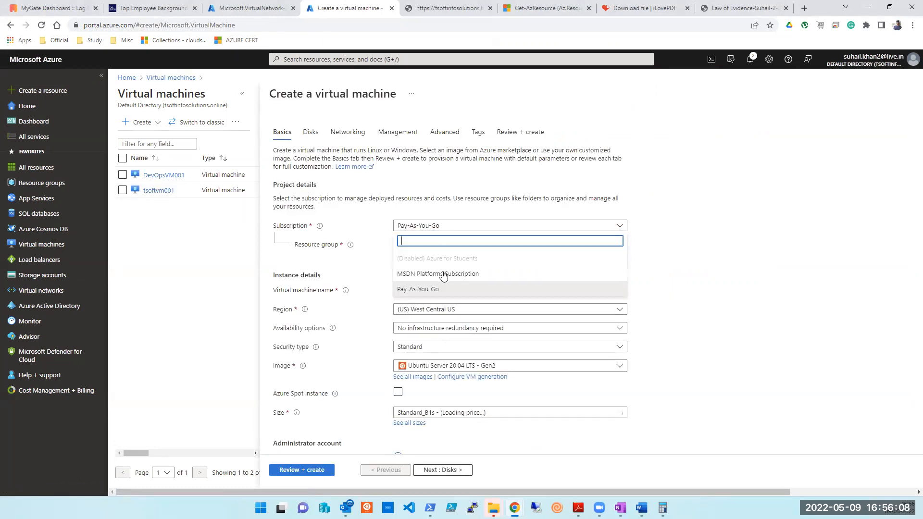
pyautogui.click(442, 274)
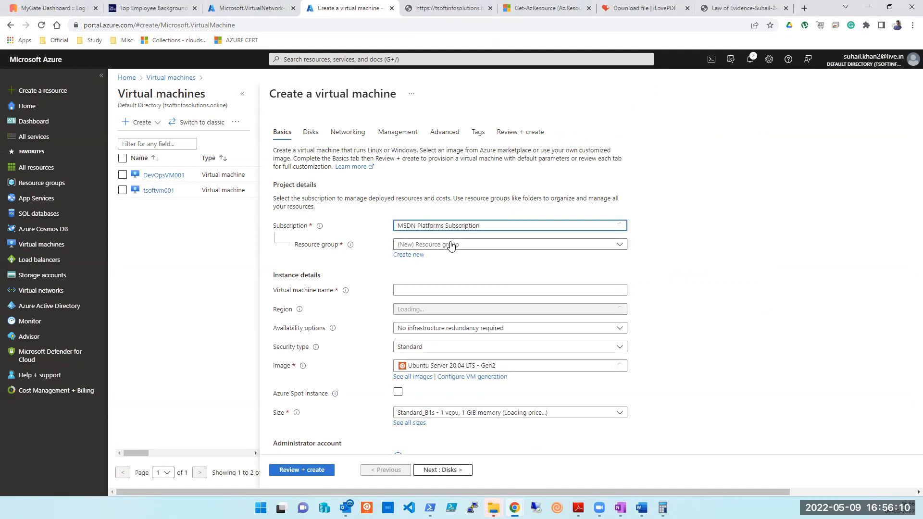
pyautogui.click(452, 249)
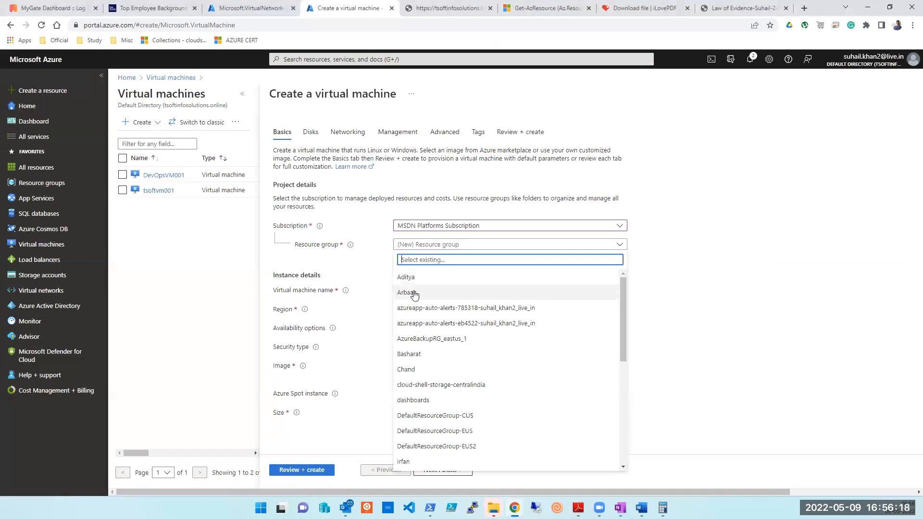
pyautogui.scroll(-2, 414, 294)
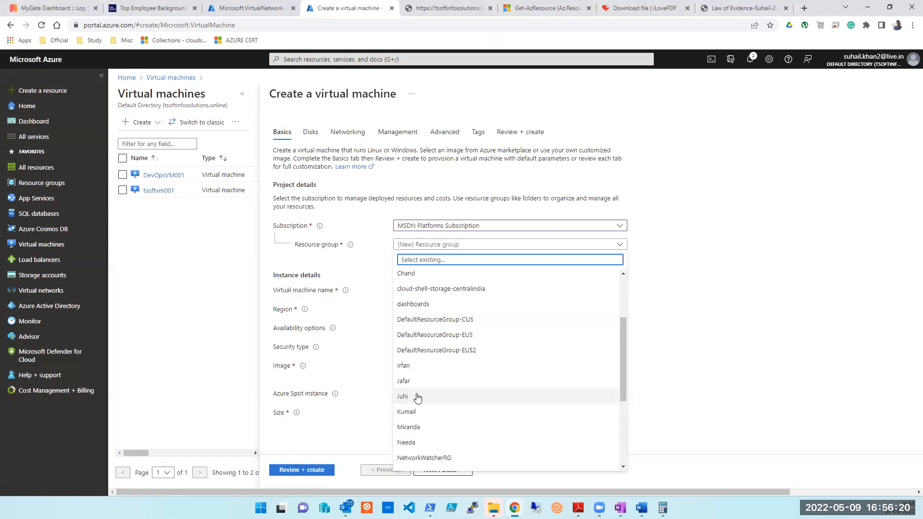
pyautogui.click(414, 398)
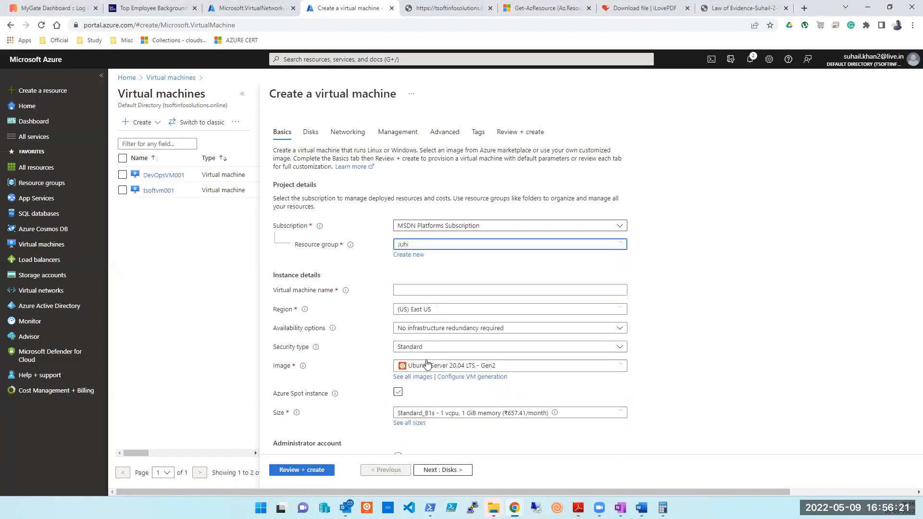
pyautogui.click(433, 293)
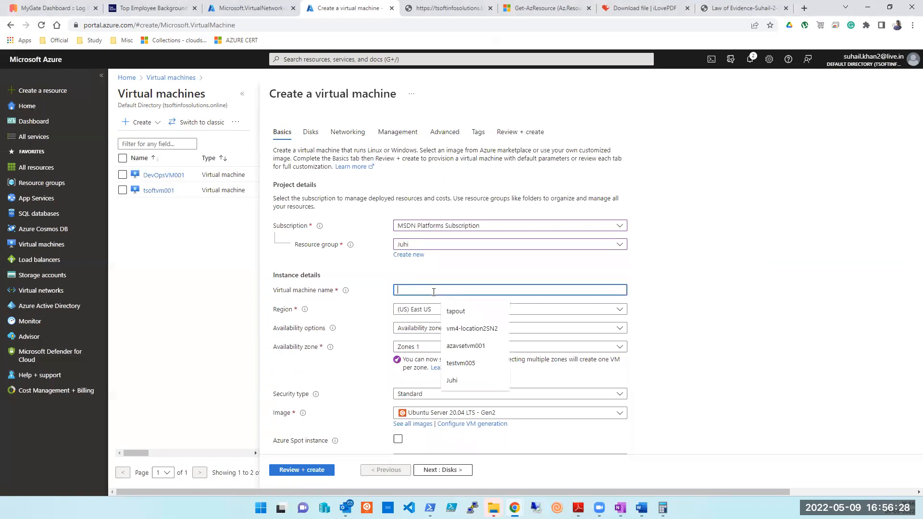
pyautogui.click(391, 12)
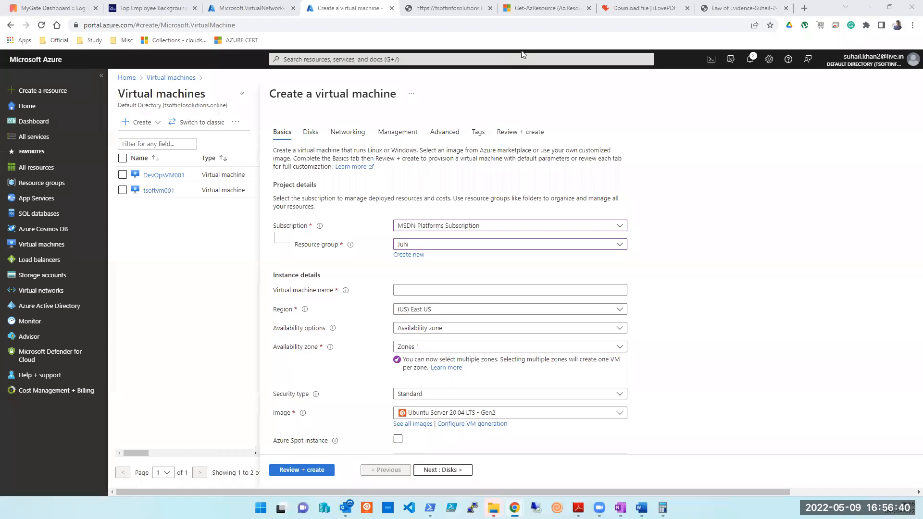
pyautogui.click(499, 289)
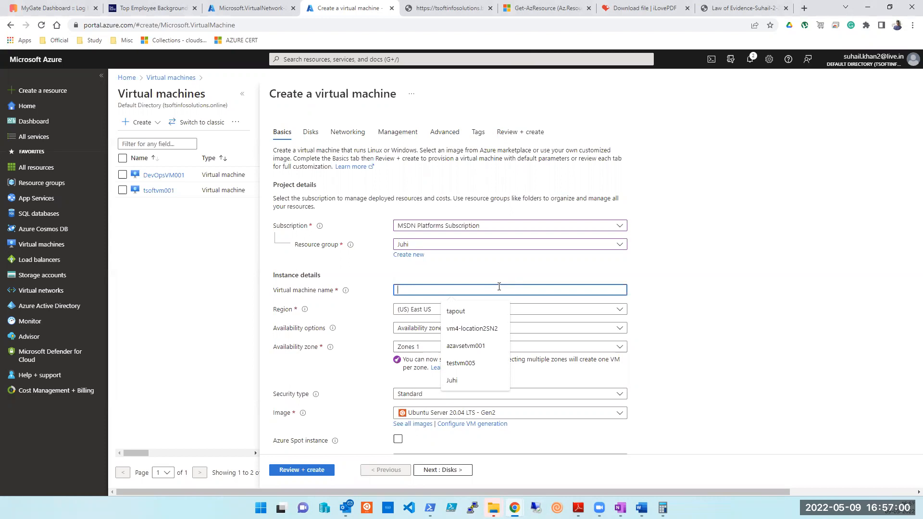
# Name the VM sql-fin-prod001L, clear Zone 1, and choose No infrastructure redundancy required.
pyautogui.write('sql')
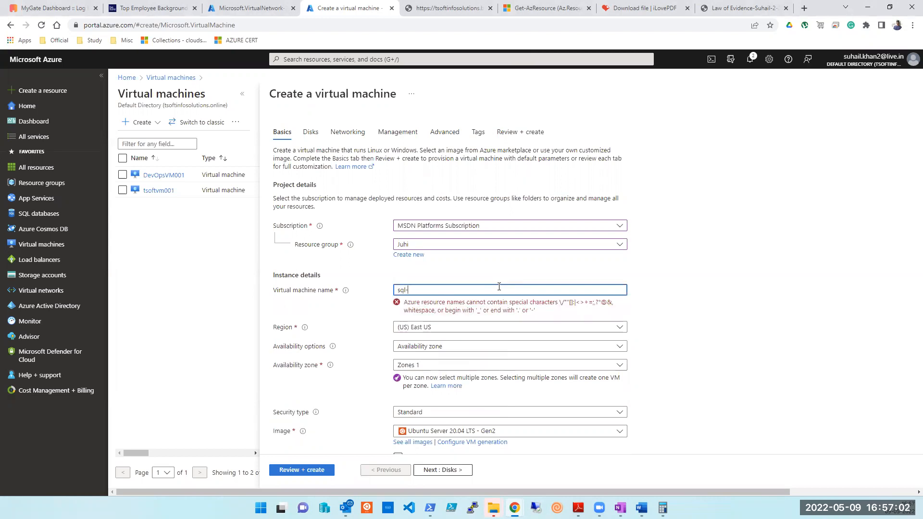
pyautogui.write('-fin-prod001L')
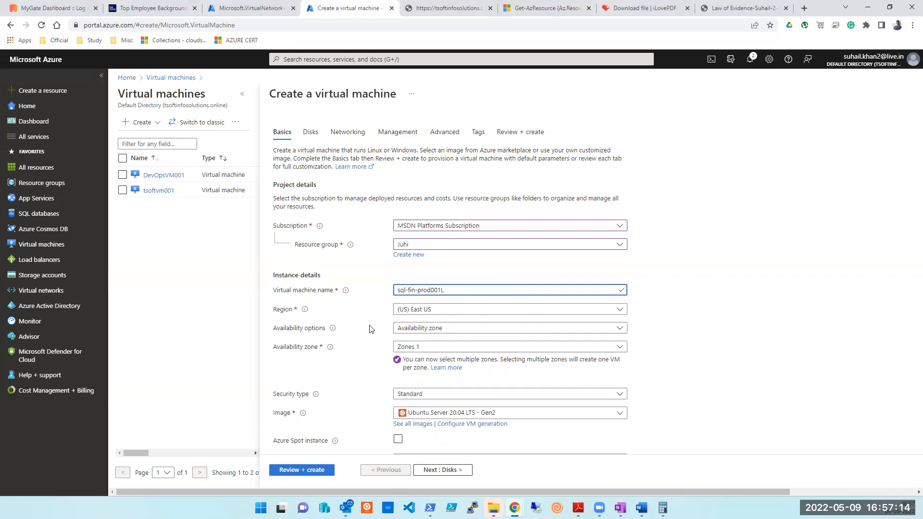
pyautogui.click(412, 348)
pyautogui.click(402, 360)
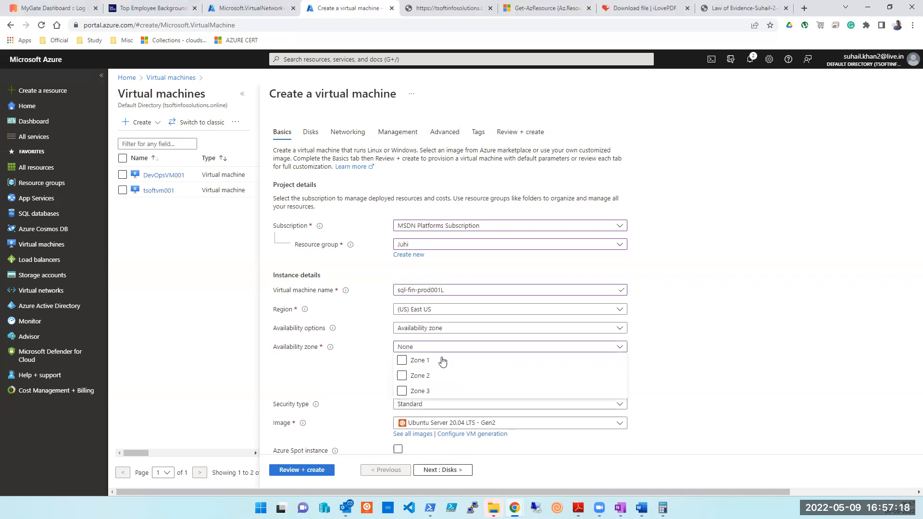
pyautogui.click(406, 328)
pyautogui.click(412, 347)
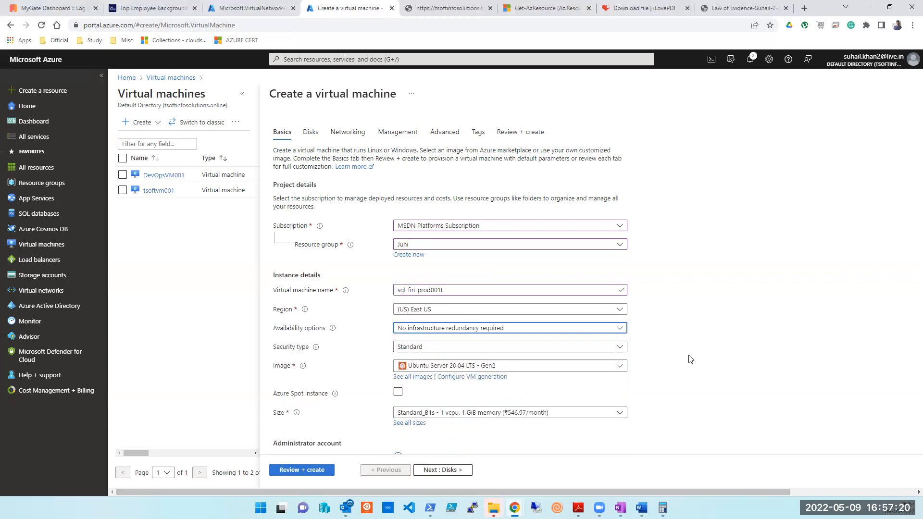
# Open the full VM image catalogue and close it without picking an image.
pyautogui.scroll(-1, 661, 377)
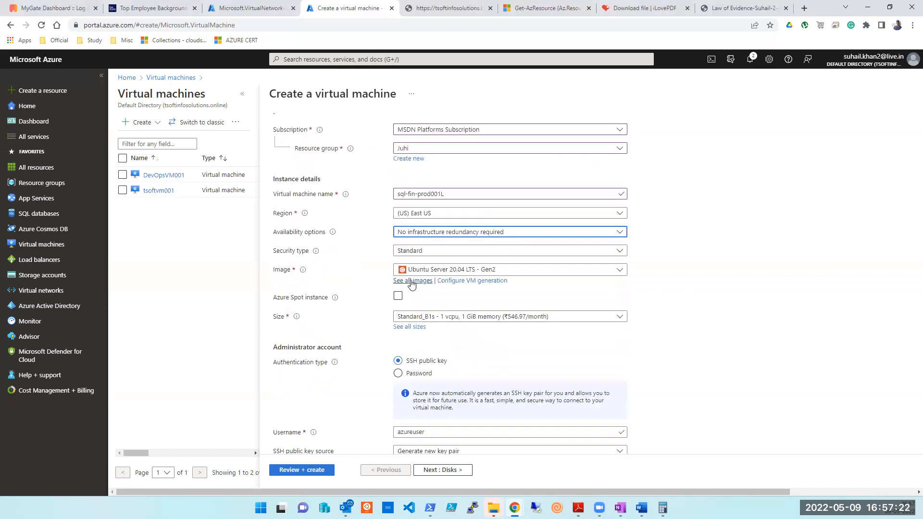
pyautogui.click(407, 281)
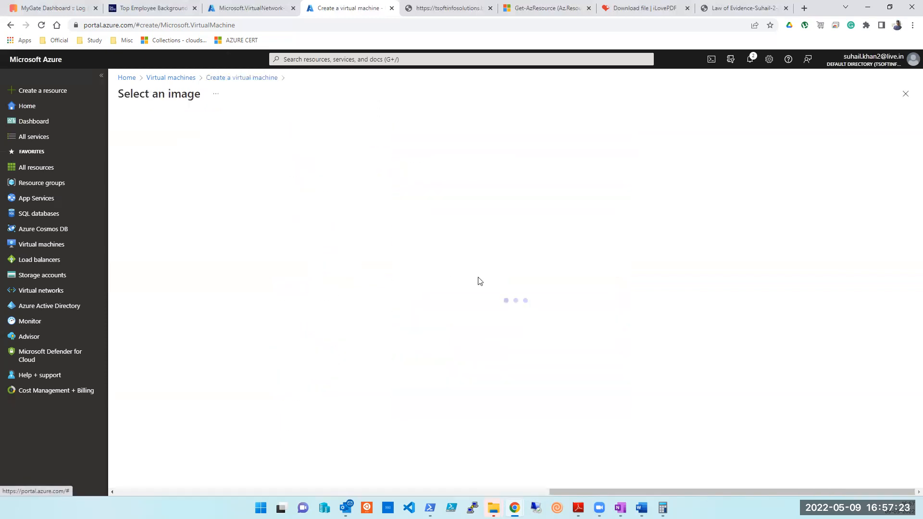
pyautogui.click(907, 95)
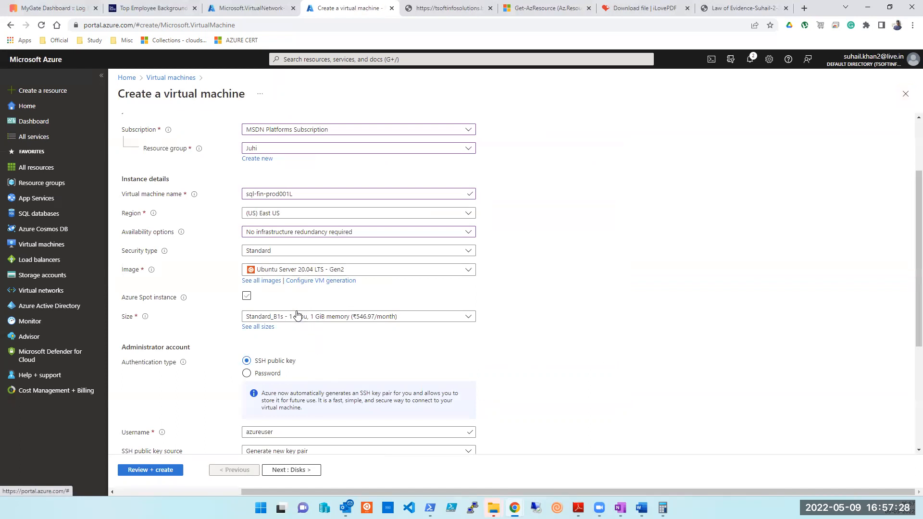
pyautogui.scroll(-1, 277, 298)
# Switch the VM to password authentication and enter the administrator username and password.
pyautogui.click(248, 326)
pyautogui.click(256, 344)
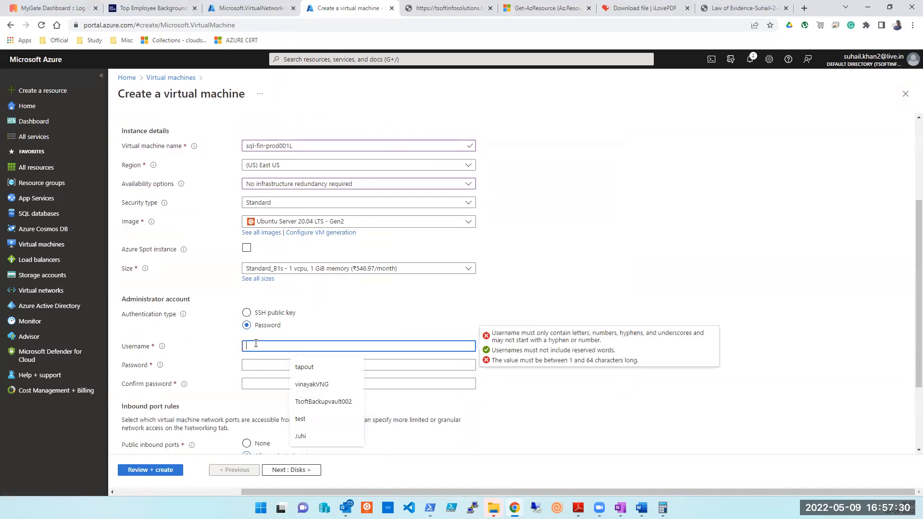
pyautogui.write('tapout')
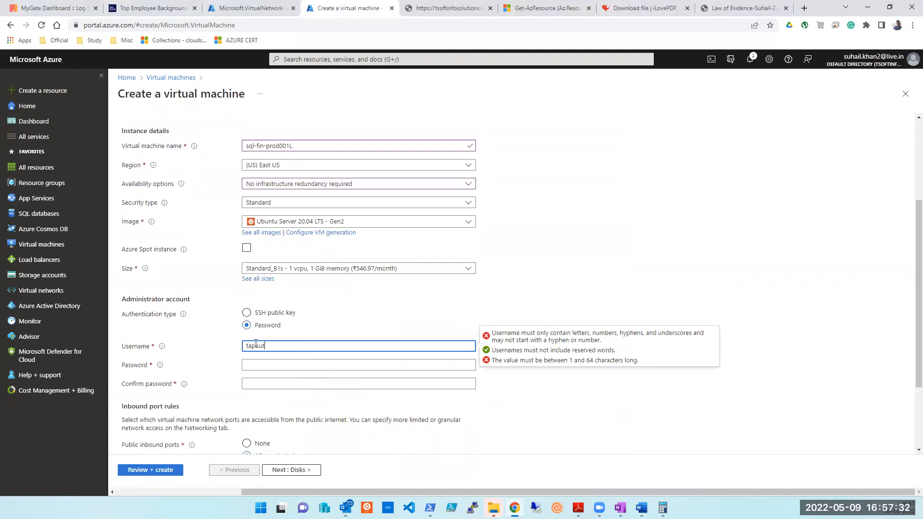
pyautogui.press('Tab')
pyautogui.write('•••••••••••••')
pyautogui.press('Tab')
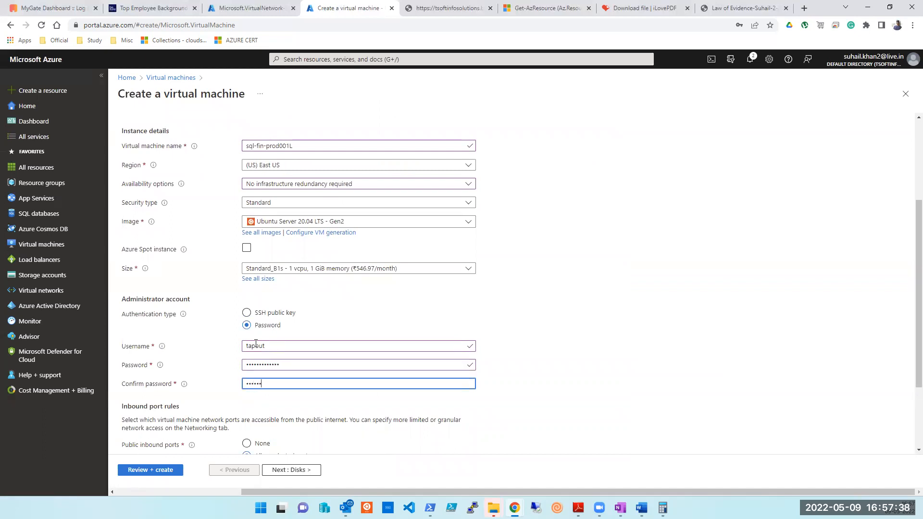
pyautogui.write('•••••••••••••')
# Allow inbound HTTP (80) and HTTPS (443) alongside SSH (22), then move on to Disks.
pyautogui.scroll(-2, 256, 343)
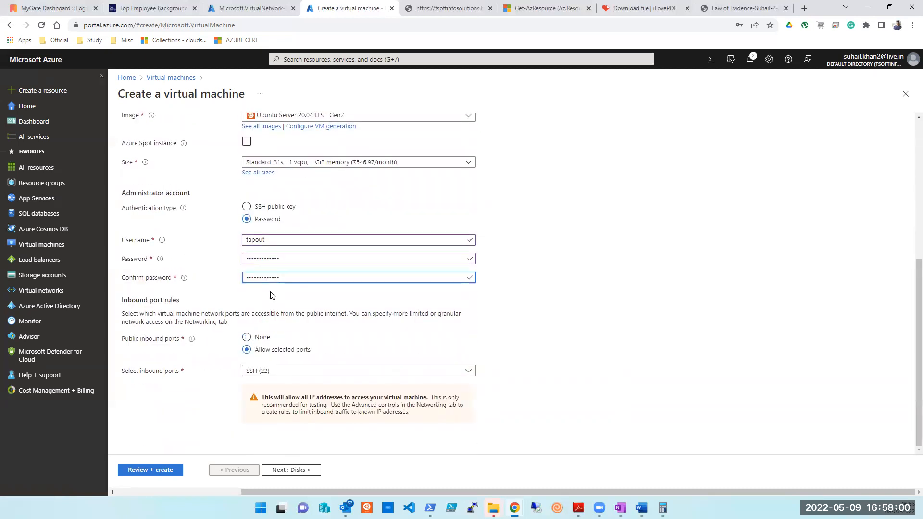
pyautogui.click(317, 373)
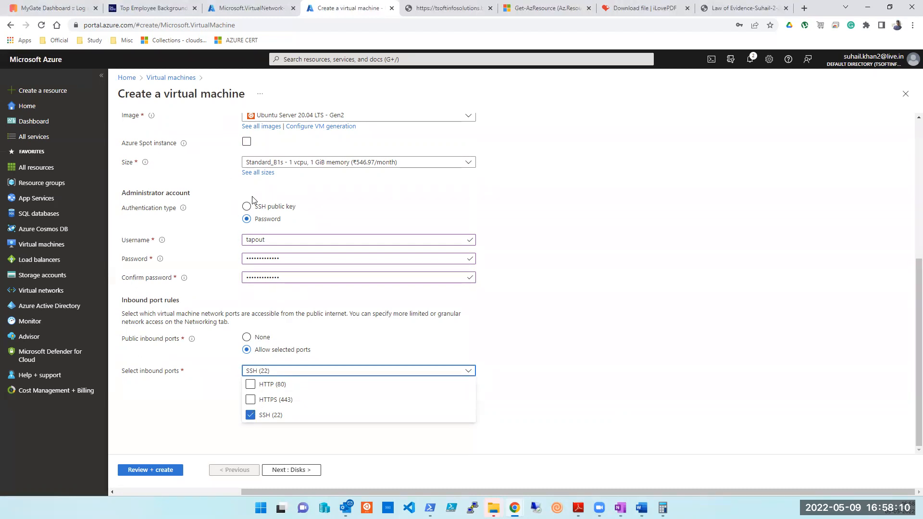
pyautogui.click(251, 401)
pyautogui.click(251, 385)
pyautogui.click(233, 397)
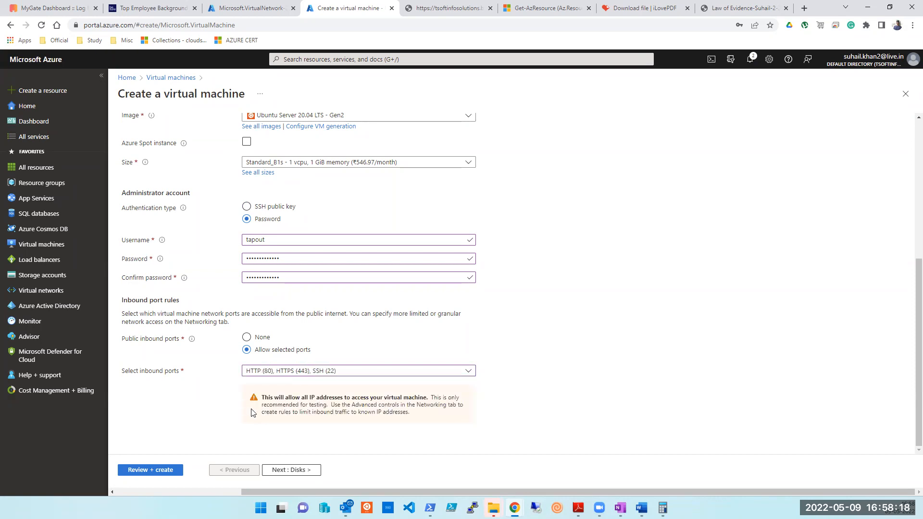
pyautogui.click(303, 471)
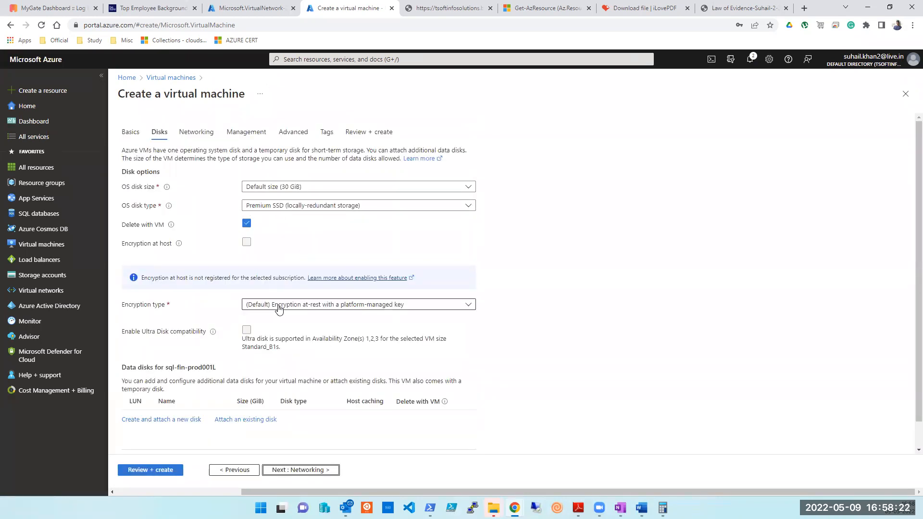
# Keep the default 30 GiB Premium SSD OS disk and continue to Networking.
pyautogui.scroll(-1, 286, 259)
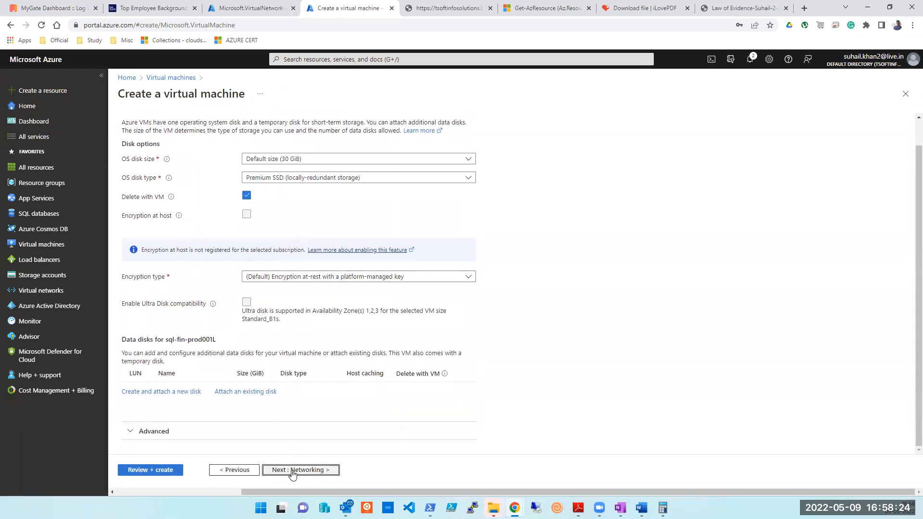
pyautogui.click(293, 471)
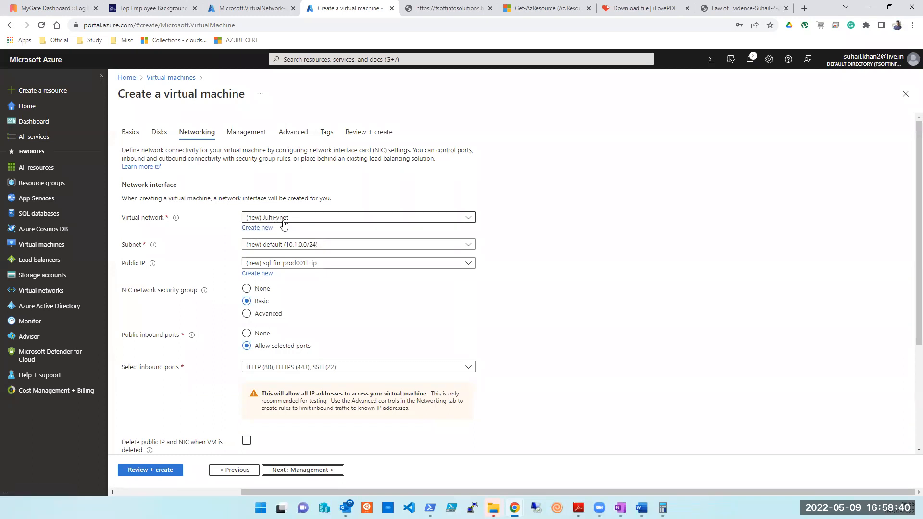
# Discard the new virtual network panel, check the existing networks, and close the VM creation form.
pyautogui.click(258, 228)
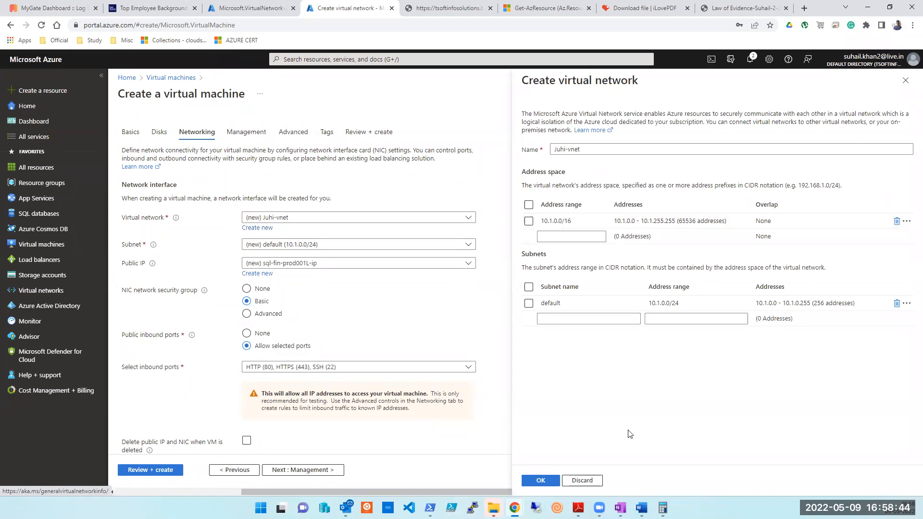
pyautogui.click(583, 482)
pyautogui.click(354, 220)
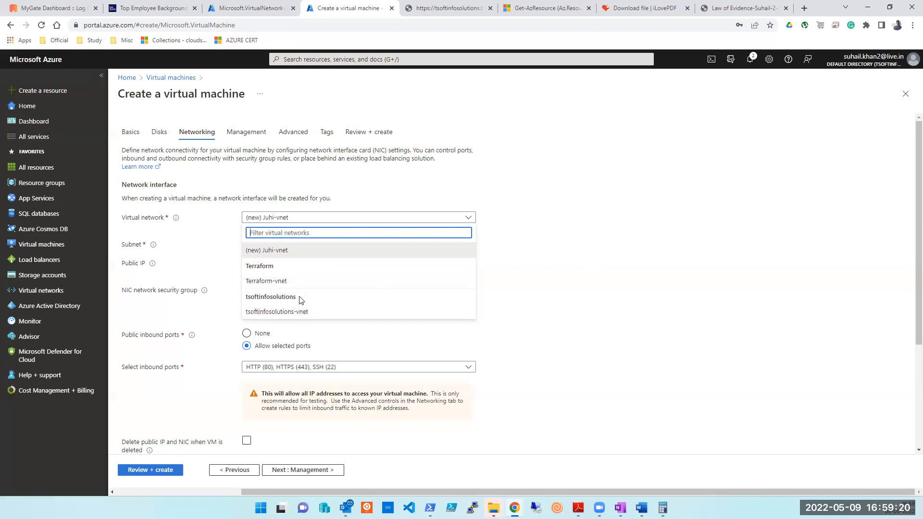
pyautogui.click(905, 94)
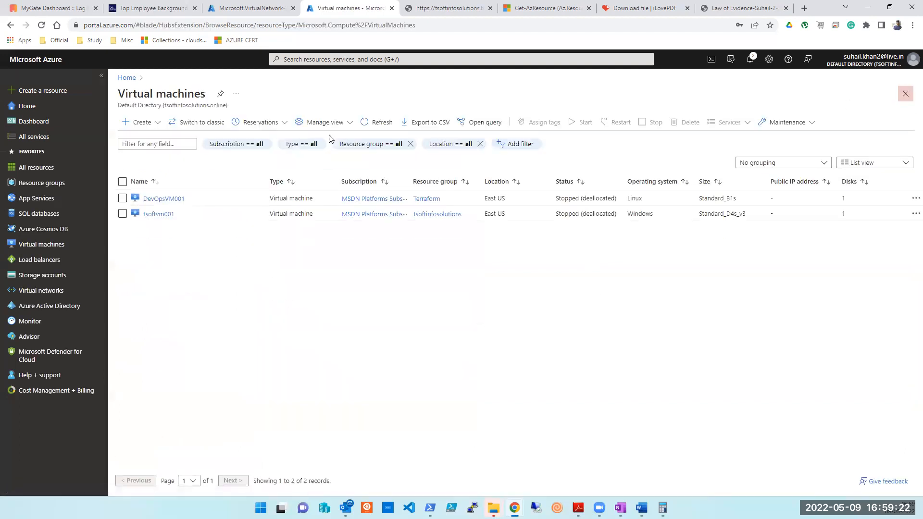
# Search for Virtual networks, open the service, and begin creating a new virtual network.
pyautogui.doubleClick(502, 213)
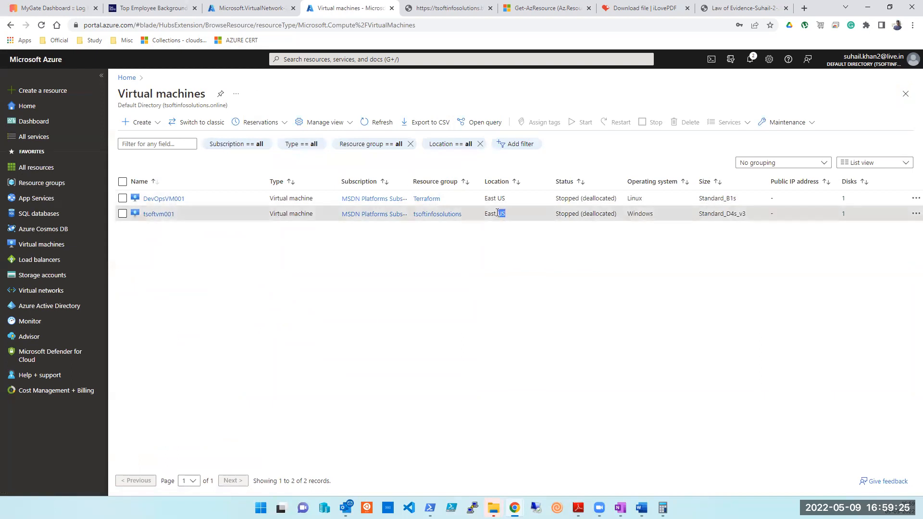
pyautogui.click(339, 59)
pyautogui.click(347, 224)
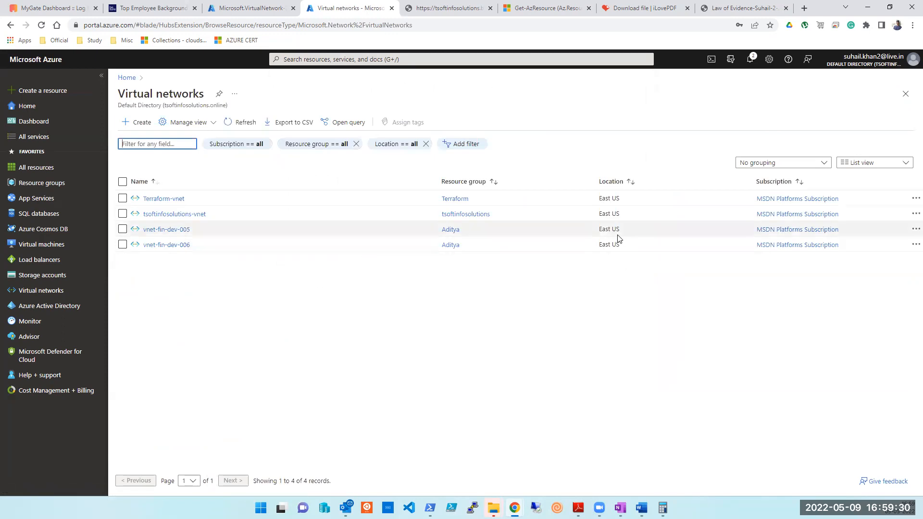
pyautogui.doubleClick(614, 229)
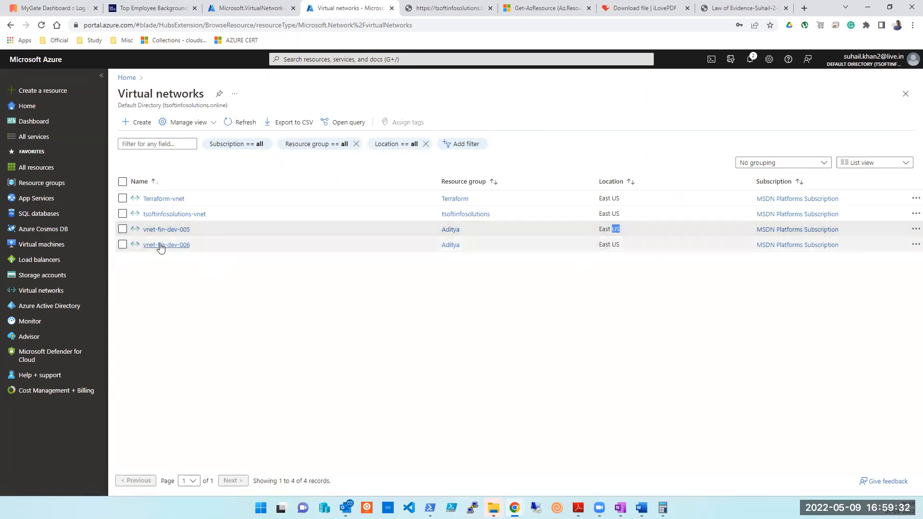
pyautogui.click(144, 124)
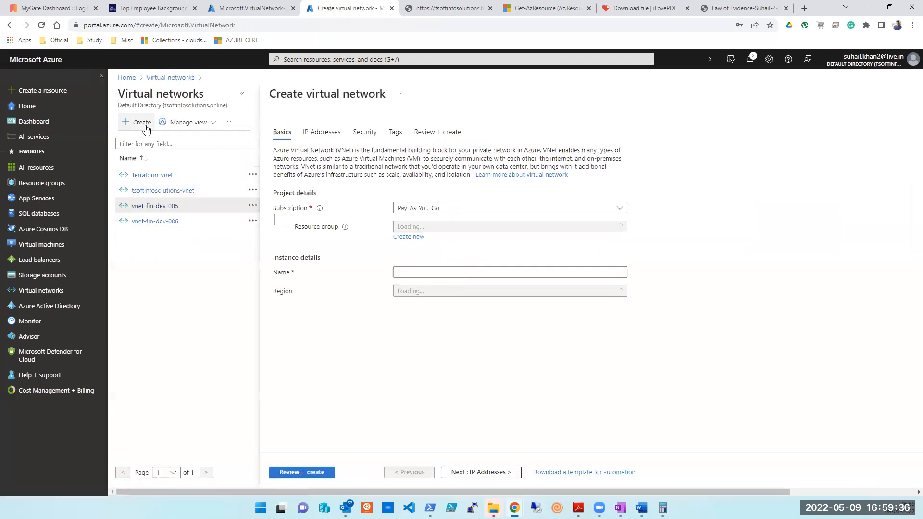
# Set the virtual network's subscription to MSDN Platforms Subscription and choose an existing resource group.
pyautogui.click(447, 210)
pyautogui.click(430, 258)
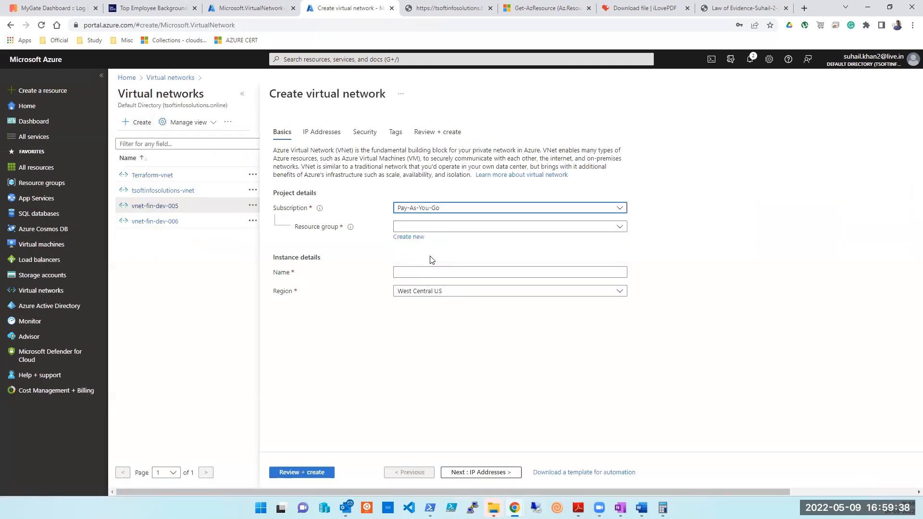
pyautogui.click(445, 228)
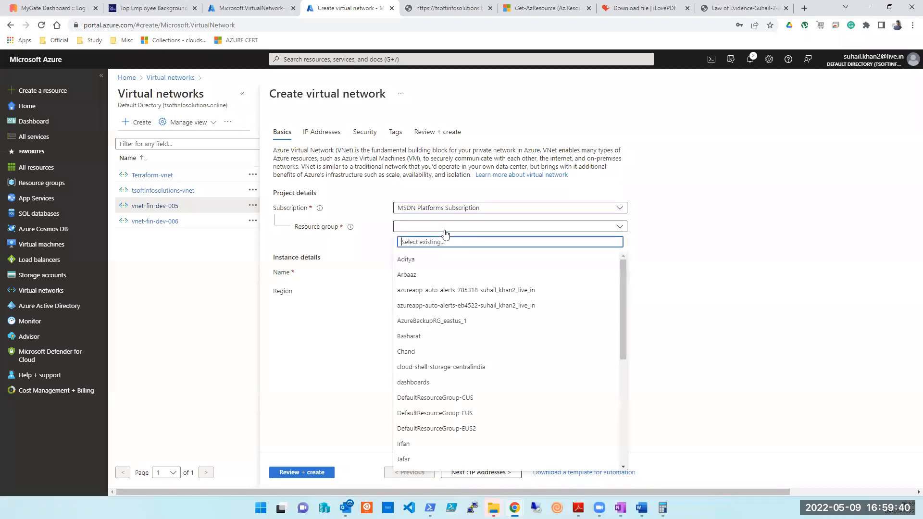
pyautogui.click(421, 276)
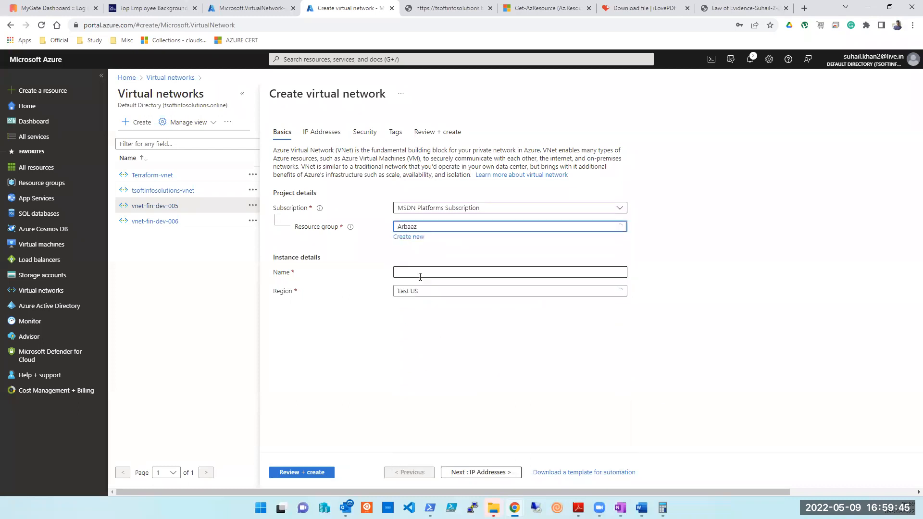
pyautogui.click(432, 228)
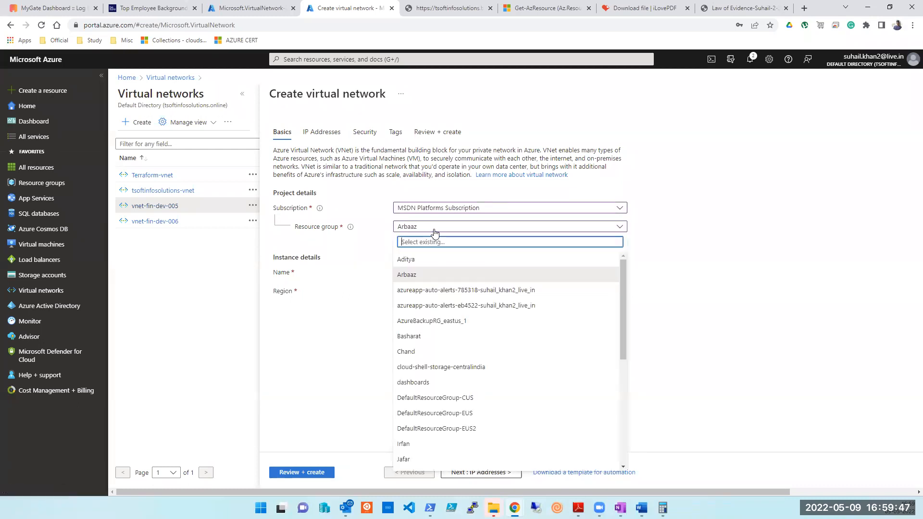
pyautogui.click(411, 277)
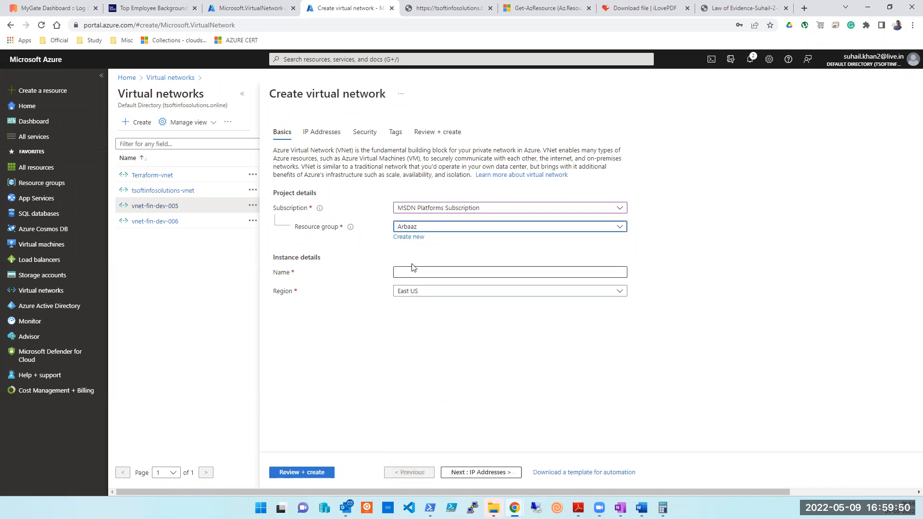
# Name the virtual network testvm001 and review its default address space.
pyautogui.click(418, 274)
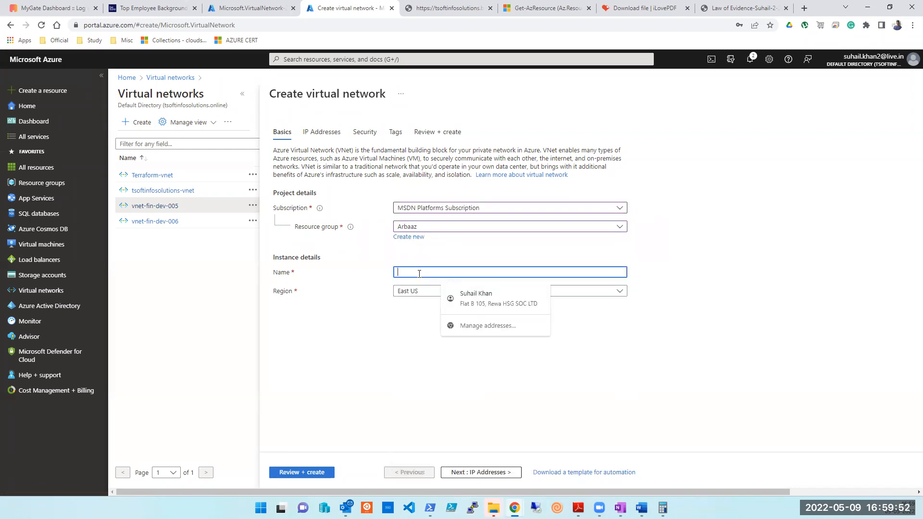
pyautogui.write('test')
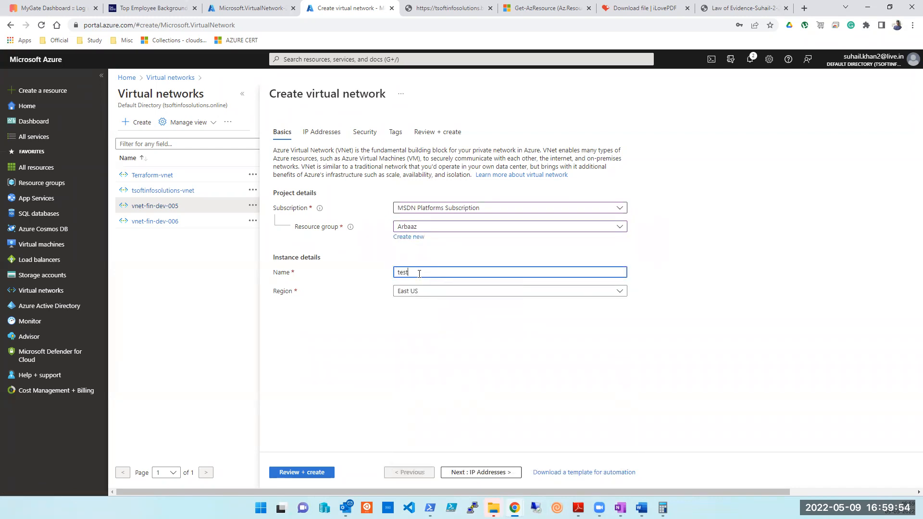
pyautogui.write('vm001')
pyautogui.click(470, 473)
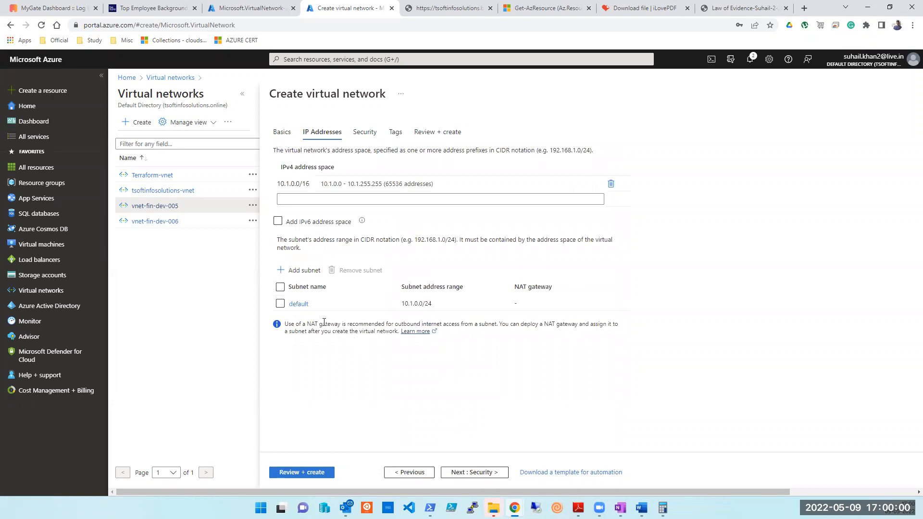
pyautogui.click(405, 473)
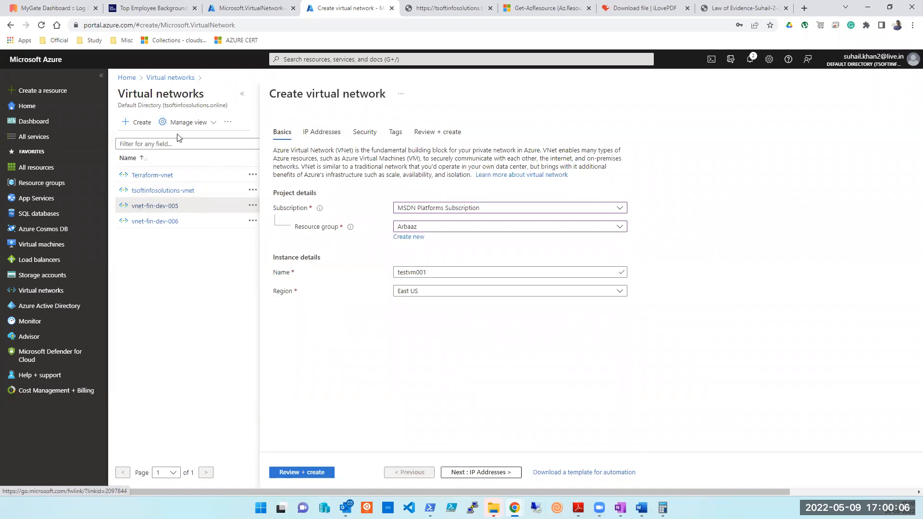
# Discard the virtual network draft and start a new Azure virtual machine from Virtual machines.
pyautogui.click(140, 123)
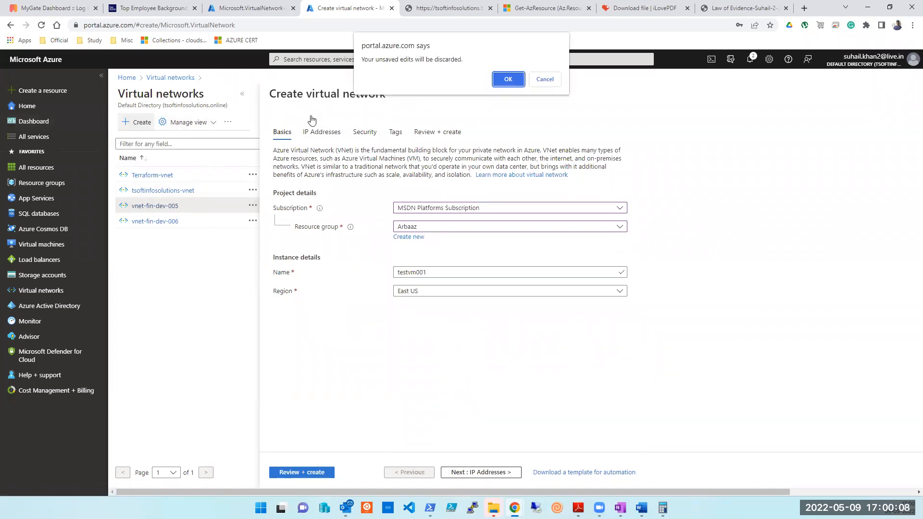
pyautogui.click(508, 80)
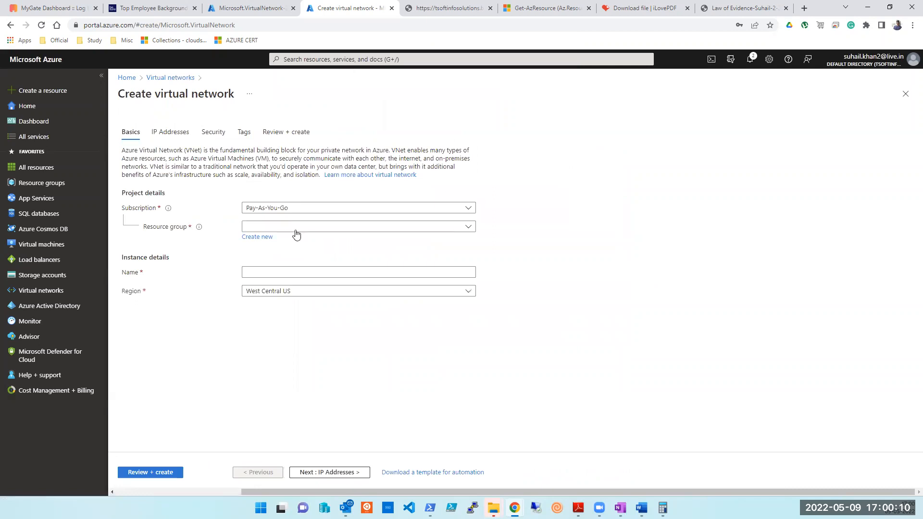
pyautogui.click(128, 78)
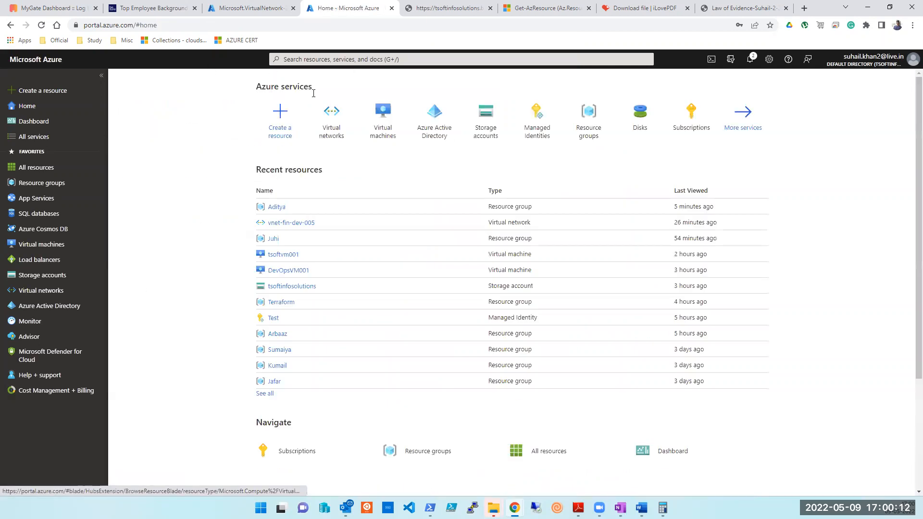
pyautogui.click(382, 126)
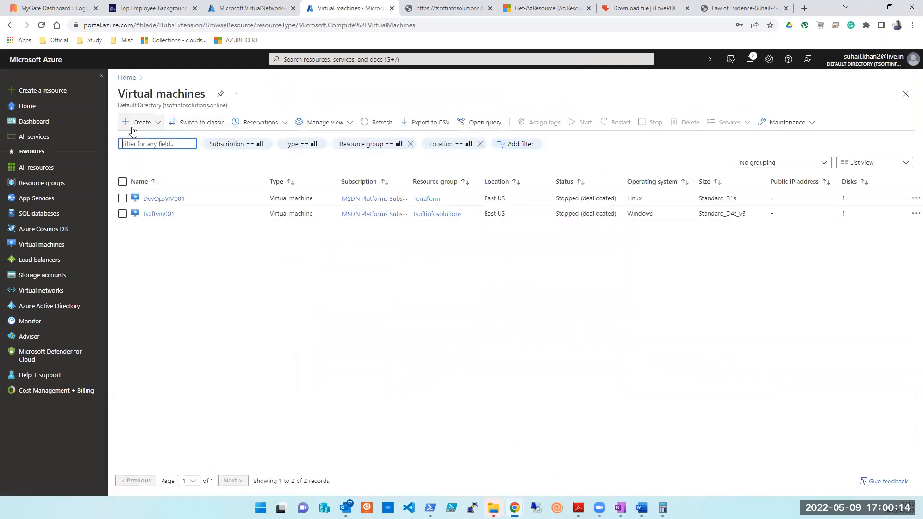
pyautogui.click(139, 123)
pyautogui.click(150, 141)
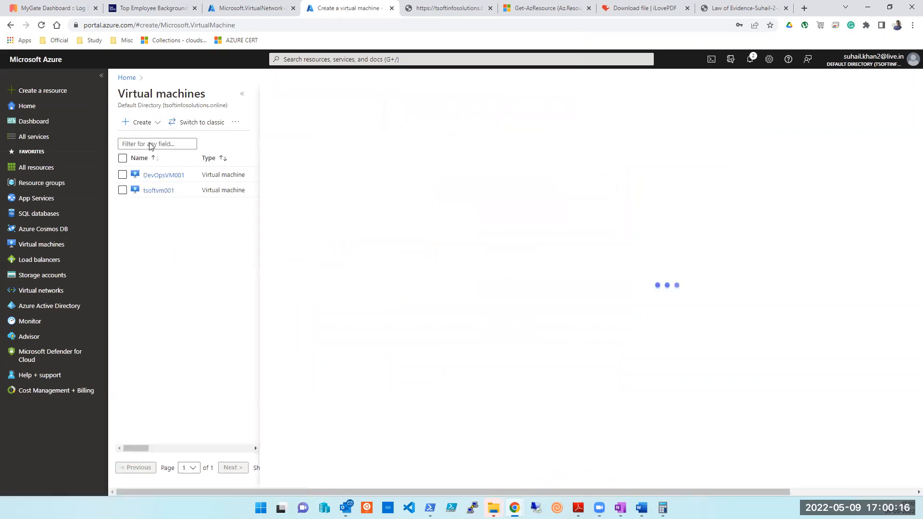
# Set the VM's subscription to MSDN Platforms Subscription and resource group to Arbaaz.
pyautogui.click(438, 227)
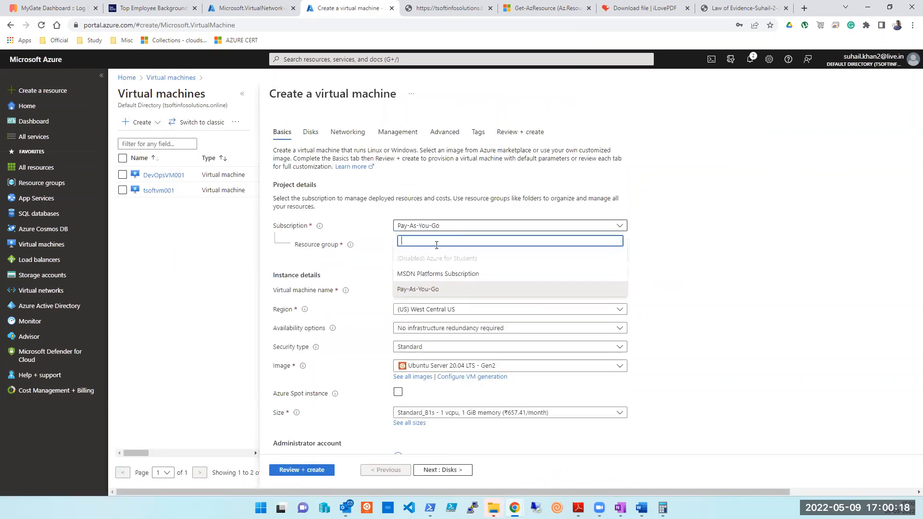
pyautogui.click(434, 271)
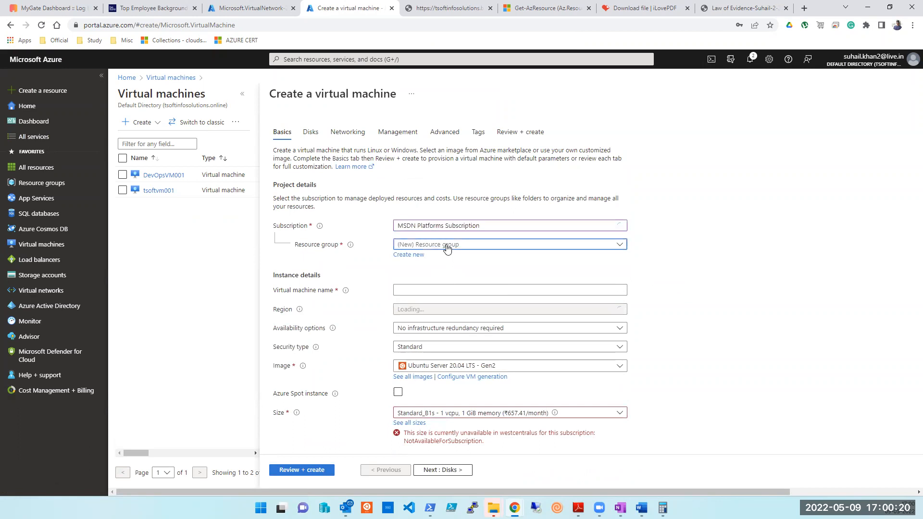
pyautogui.click(449, 245)
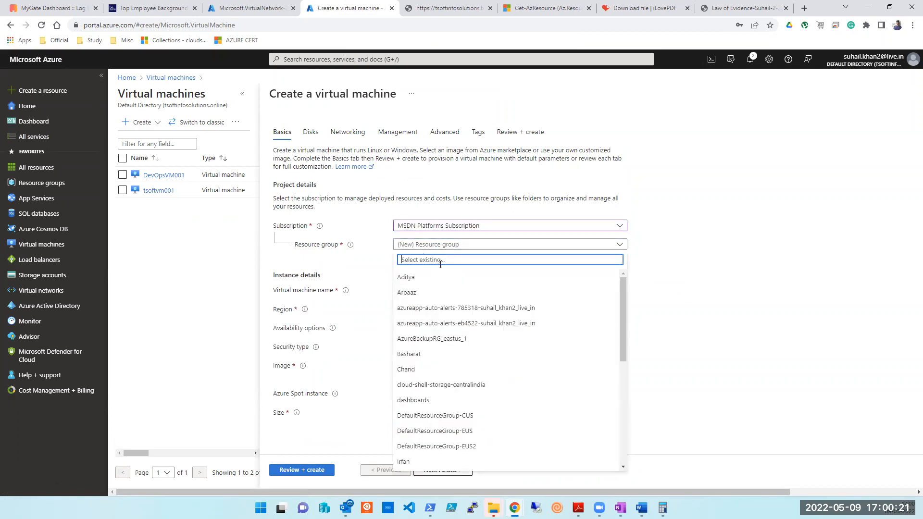
pyautogui.click(415, 281)
pyautogui.click(436, 246)
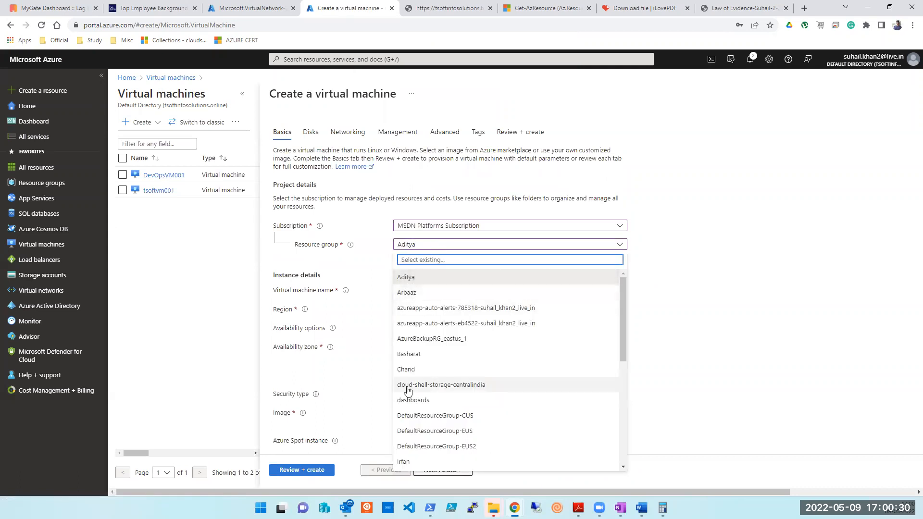
pyautogui.click(412, 294)
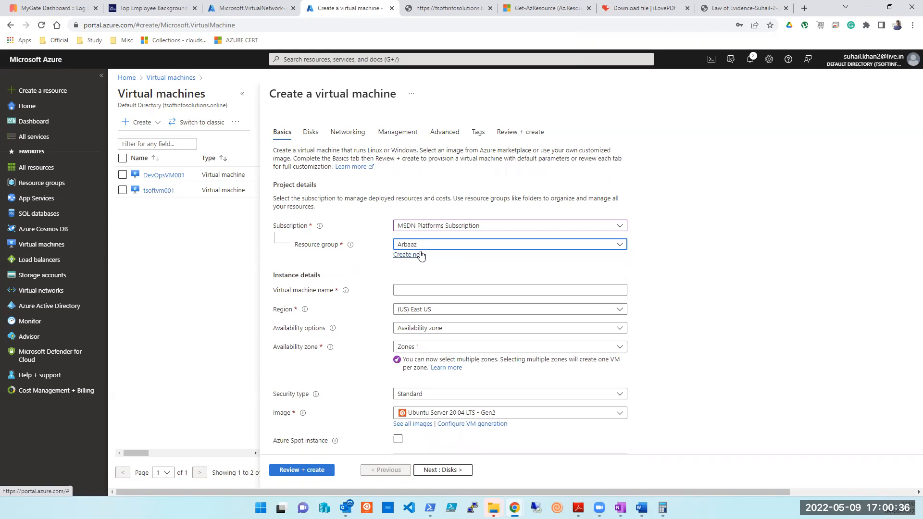
pyautogui.click(441, 288)
# Name the VM testvm001, keep region East US and Standard security type.
pyautogui.write('te')
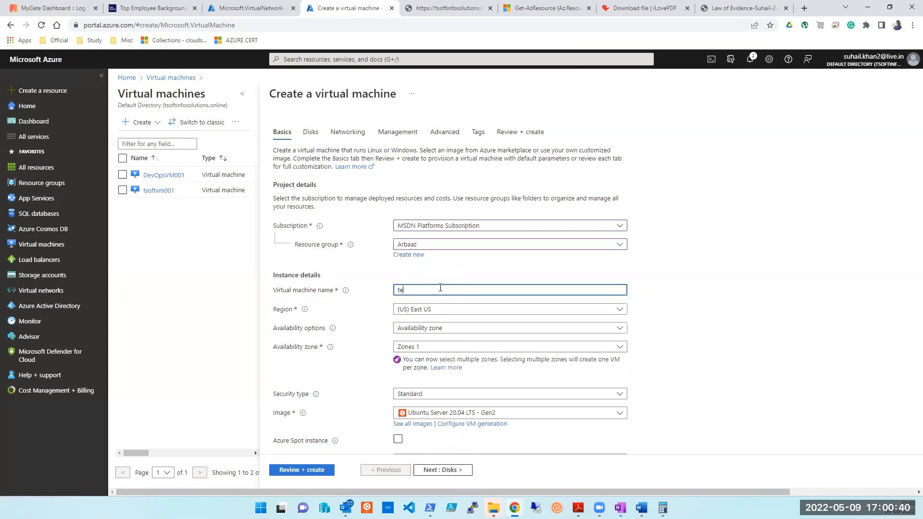
pyautogui.write('stvm001')
pyautogui.click(405, 310)
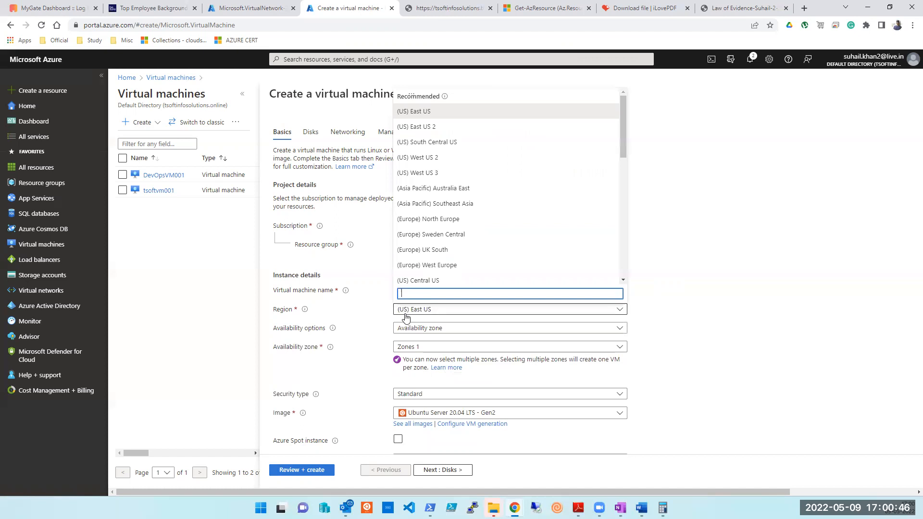
pyautogui.click(405, 315)
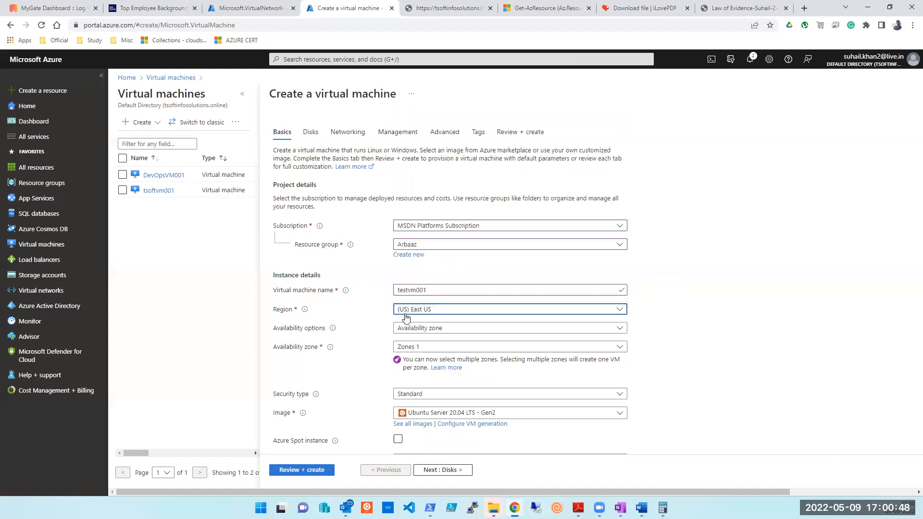
pyautogui.click(430, 331)
pyautogui.click(427, 351)
pyautogui.click(428, 351)
pyautogui.click(428, 358)
pyautogui.scroll(-2, 407, 399)
# Switch to password authentication and enter the administrator username, password and confirmation.
pyautogui.click(399, 374)
pyautogui.scroll(-3, 425, 229)
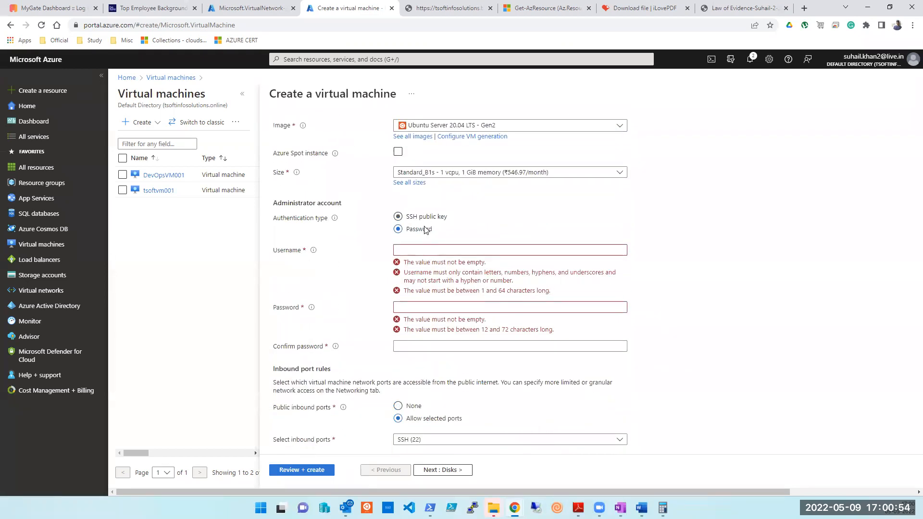
pyautogui.click(426, 253)
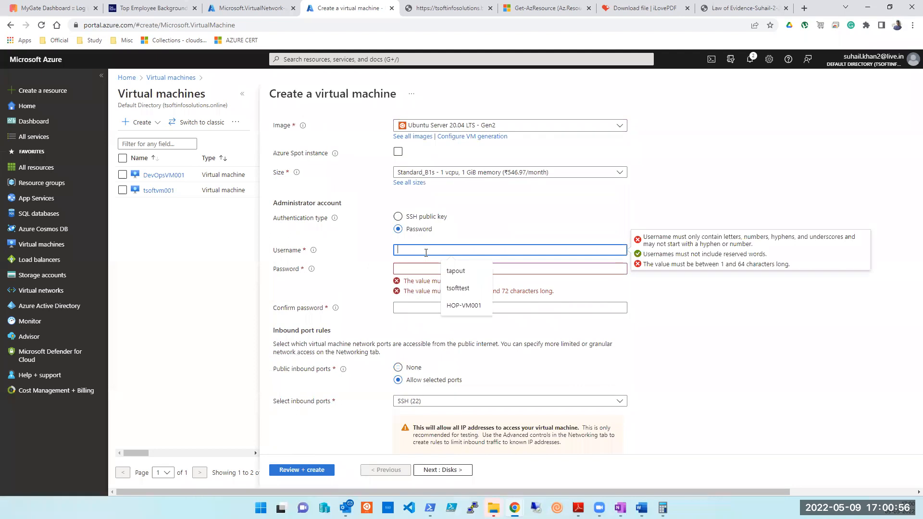
pyautogui.write('tapou')
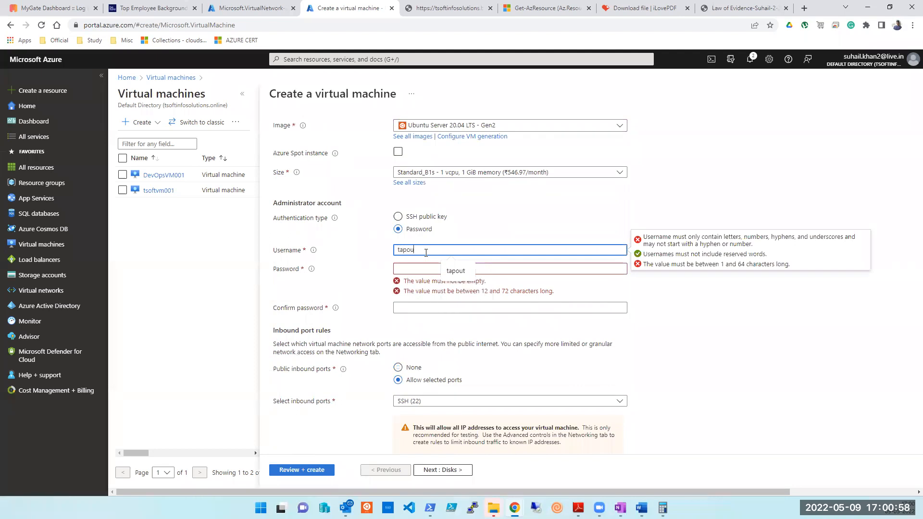
pyautogui.write('t')
pyautogui.press('Tab')
pyautogui.write('P*********')
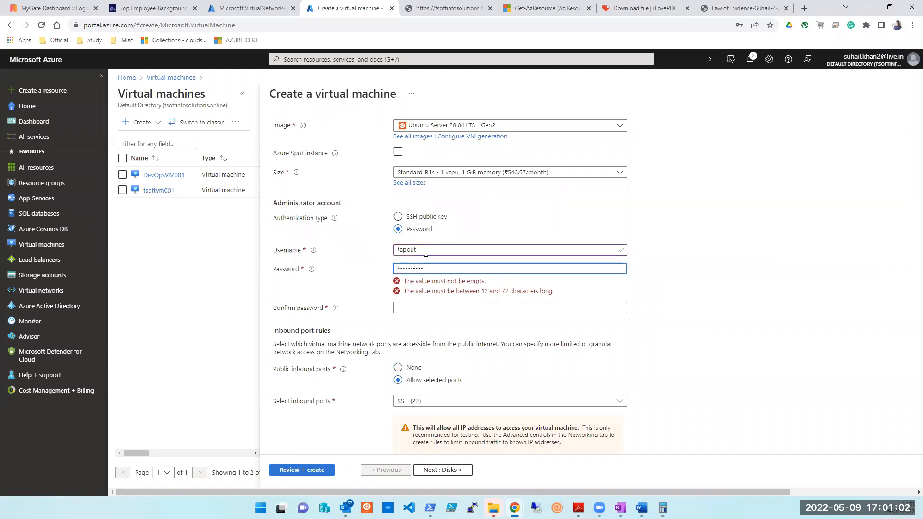
pyautogui.press('Tab')
pyautogui.write('***********')
pyautogui.scroll(-1, 436, 375)
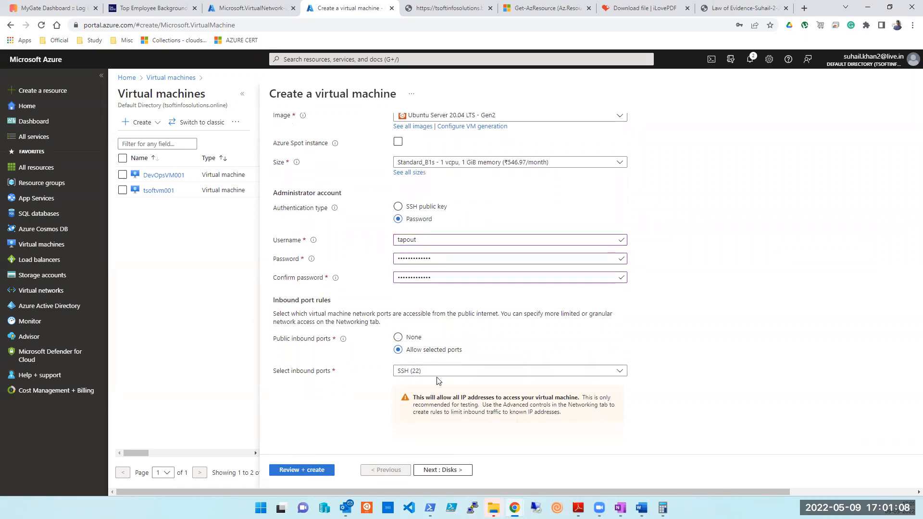
# Allow inbound HTTP (80) and HTTPS (443) in addition to SSH (22).
pyautogui.click(438, 374)
pyautogui.click(402, 400)
pyautogui.click(402, 384)
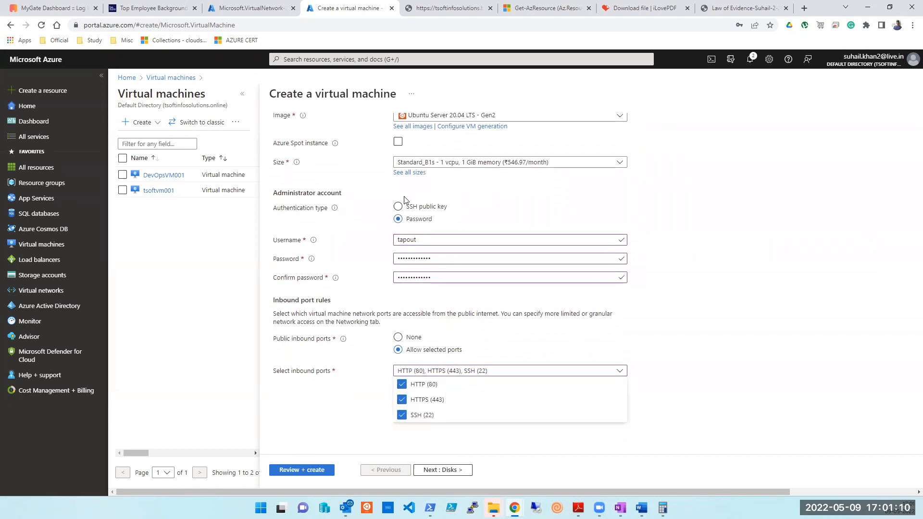
pyautogui.click(325, 404)
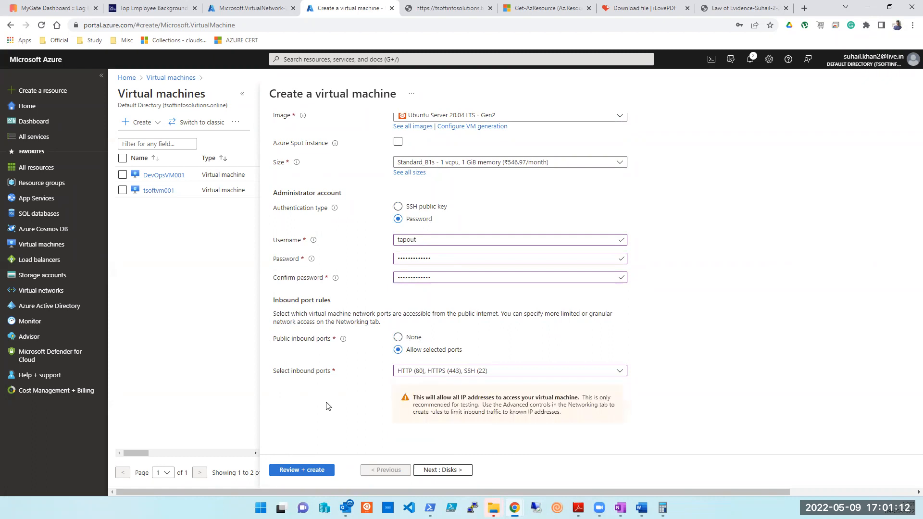
# Advance past Disks to the Networking tab and open the virtual network choices.
pyautogui.click(439, 471)
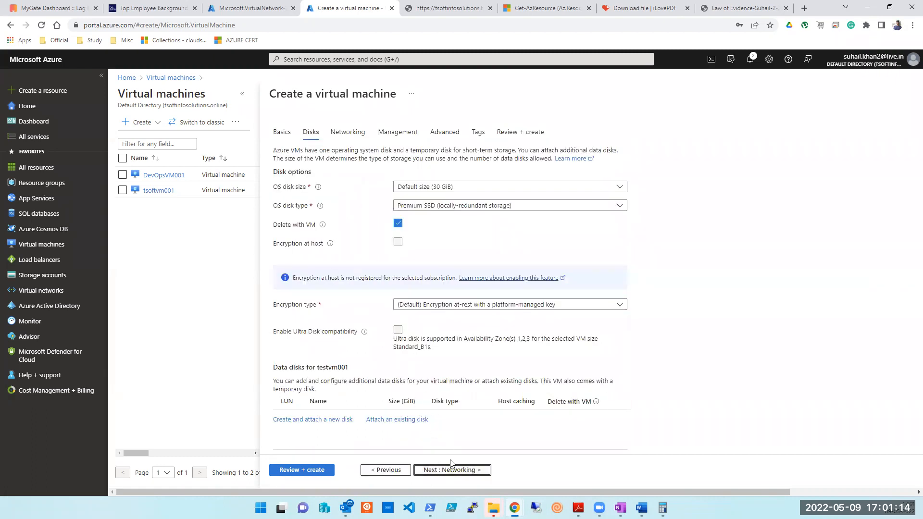
pyautogui.click(451, 469)
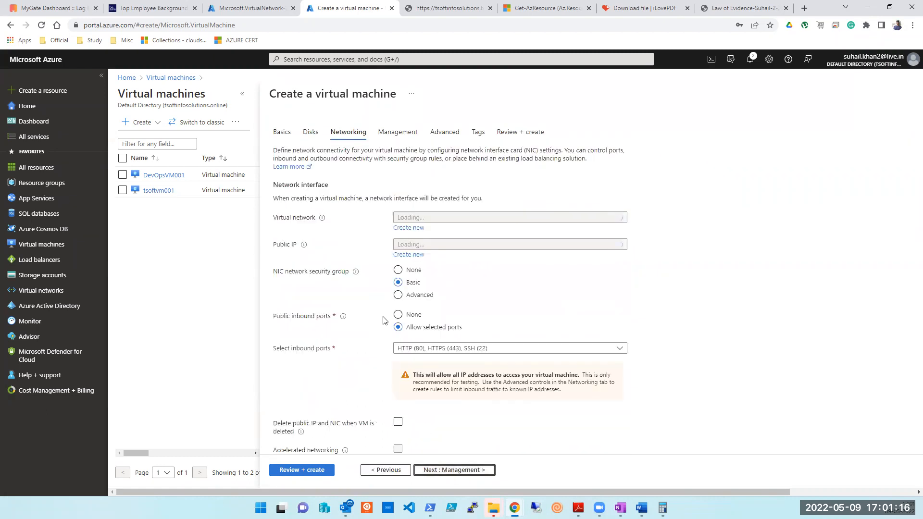
pyautogui.click(457, 221)
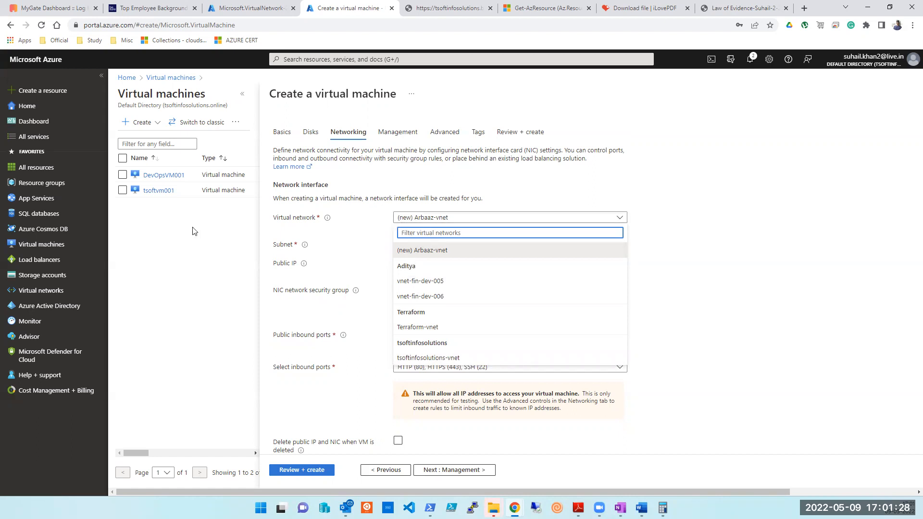
# Attach the VM to vnet-fin-dev-006 with Subnet1, then advance through Management to Review + create.
pyautogui.click(423, 297)
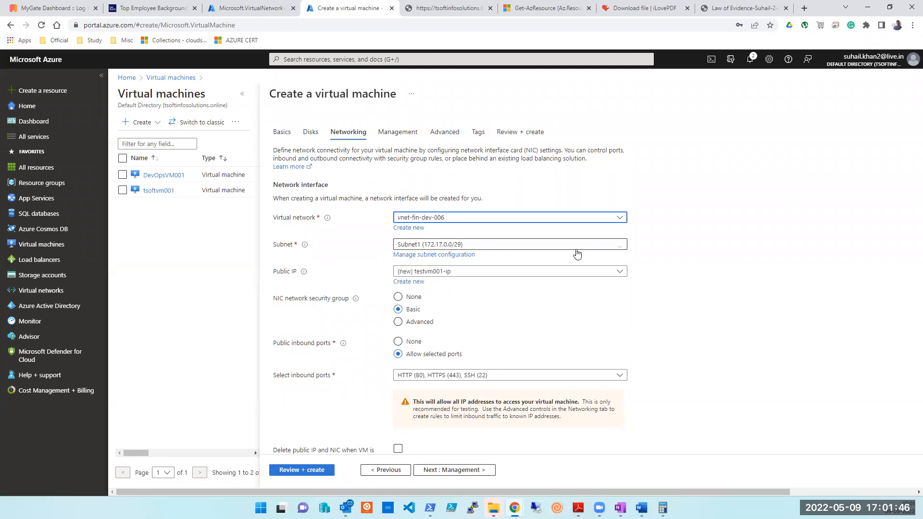
pyautogui.click(595, 249)
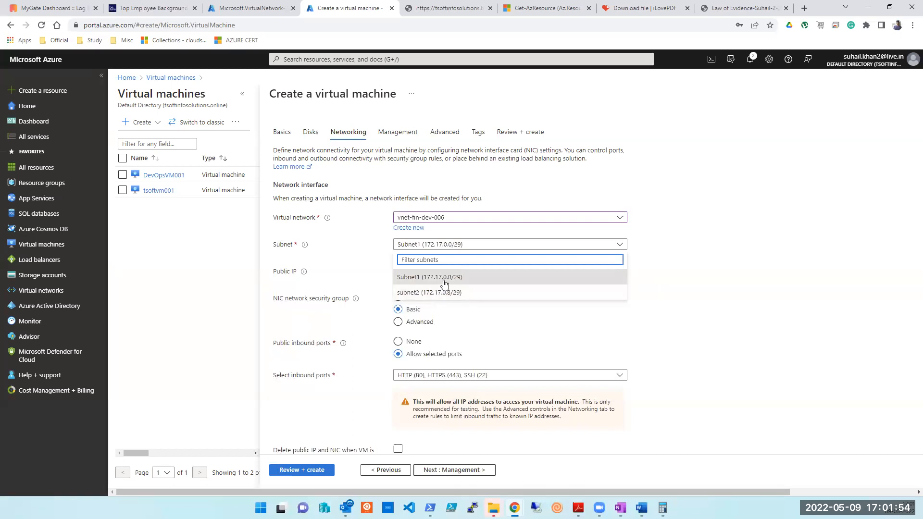
pyautogui.click(446, 277)
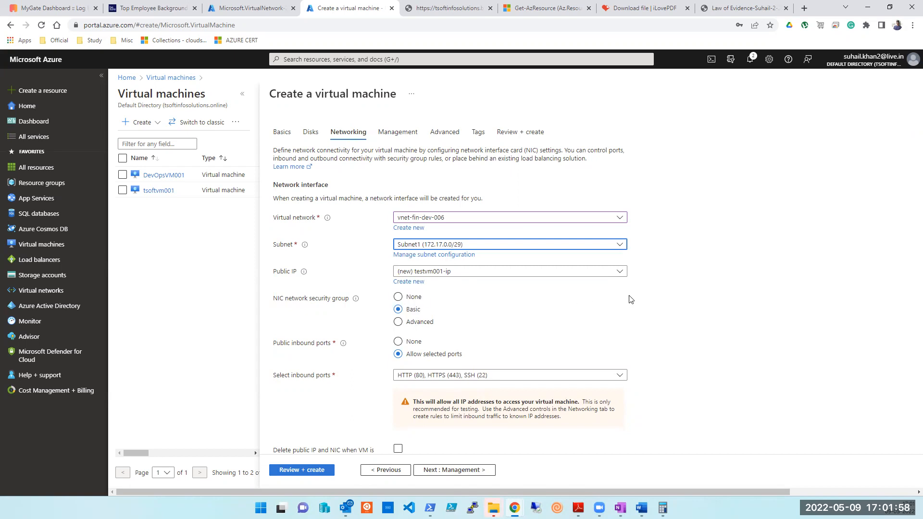
pyautogui.scroll(-2, 628, 298)
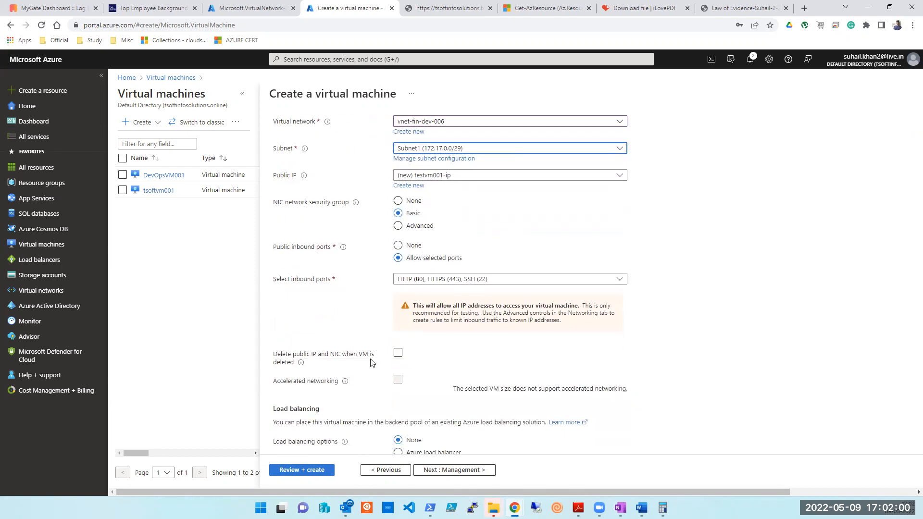
pyautogui.scroll(-2, 378, 302)
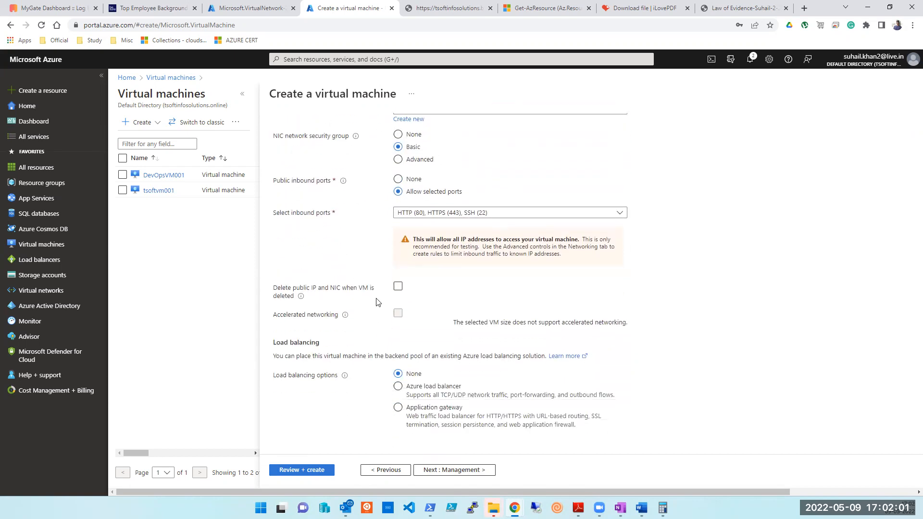
pyautogui.click(469, 473)
pyautogui.click(315, 472)
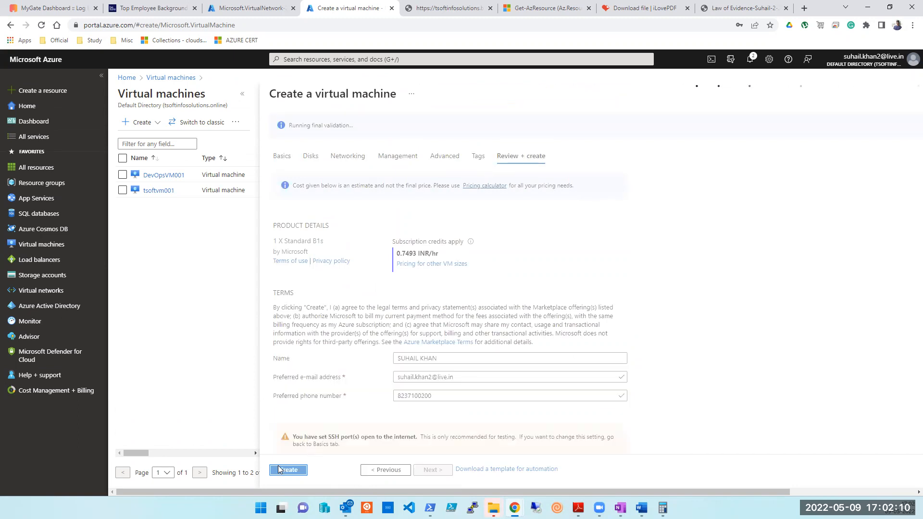
# Submit testvm001 for creation in resource group Arbaaz, checking the Word notes before and after.
pyautogui.hotkey('alt', 'Tab')
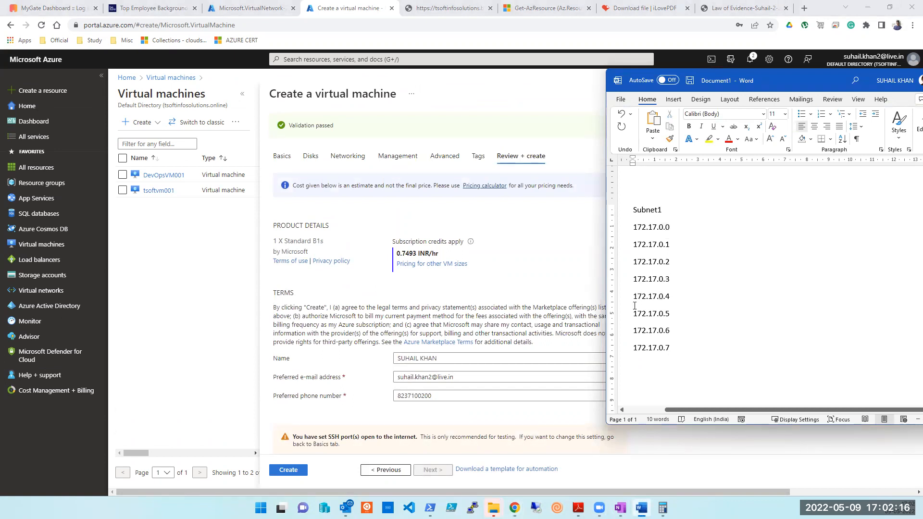
pyautogui.click(293, 473)
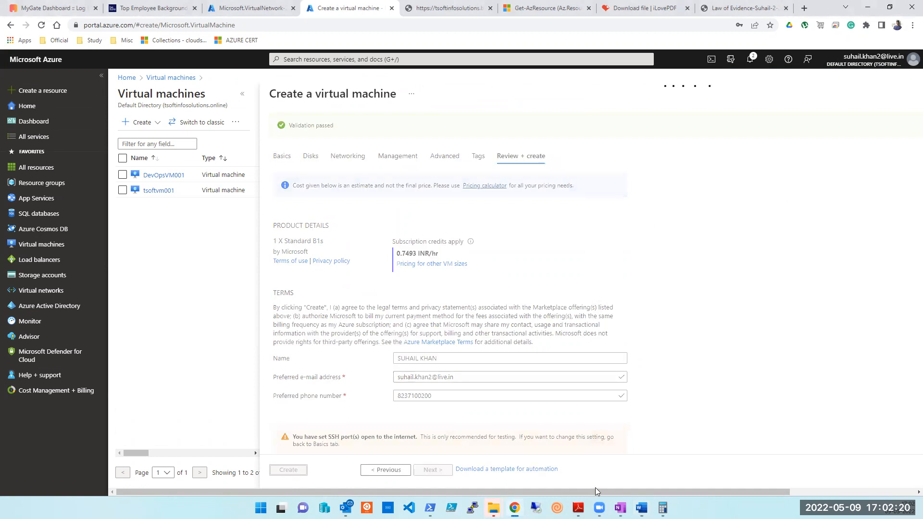
pyautogui.hotkey('alt', 'Tab')
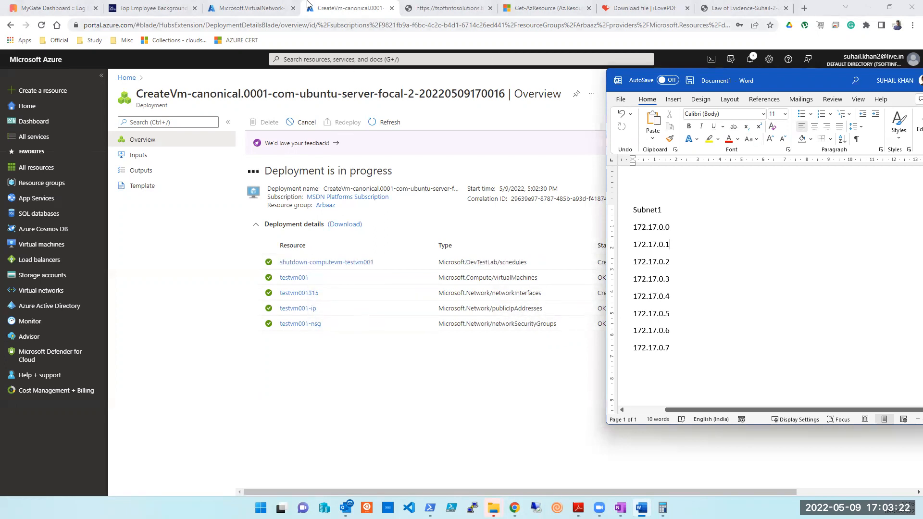
# Check vnet-fin-dev-005 and the Virtual machines list, then open testvm001 from the CreateVm deployment.
pyautogui.click(241, 8)
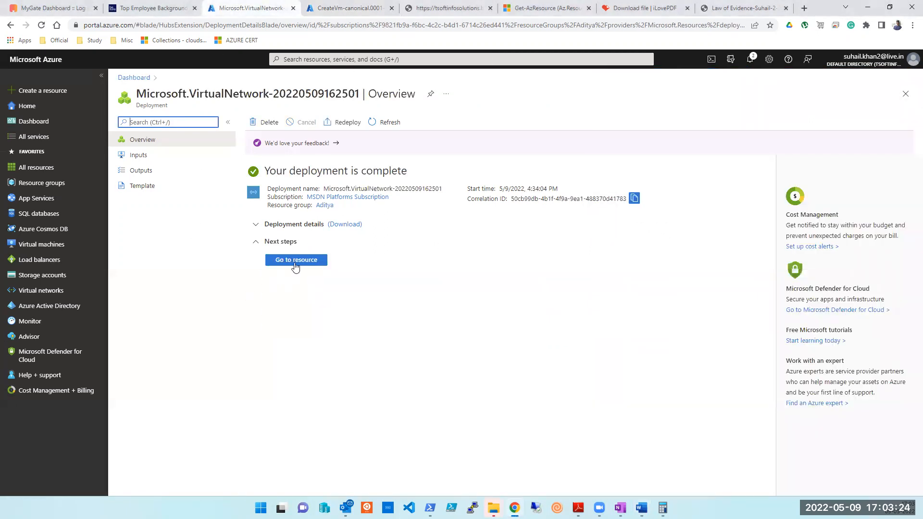
pyautogui.click(295, 261)
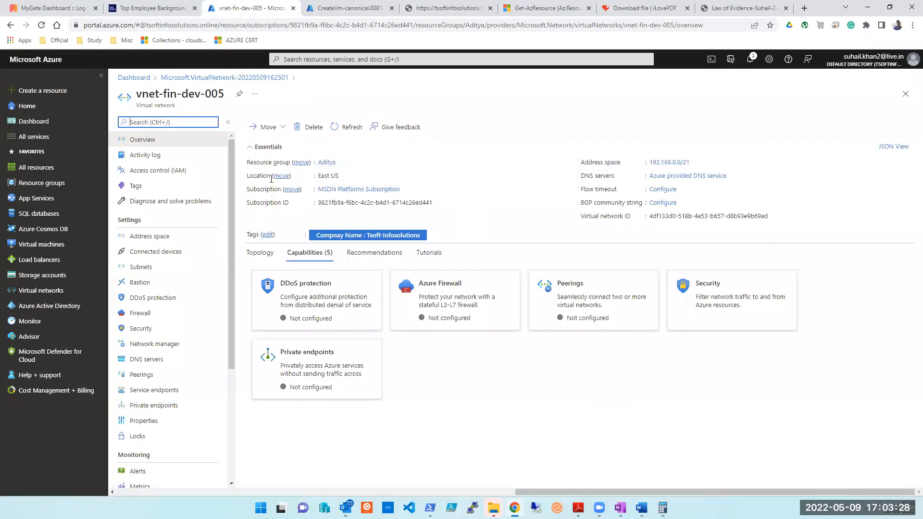
pyautogui.click(15, 111)
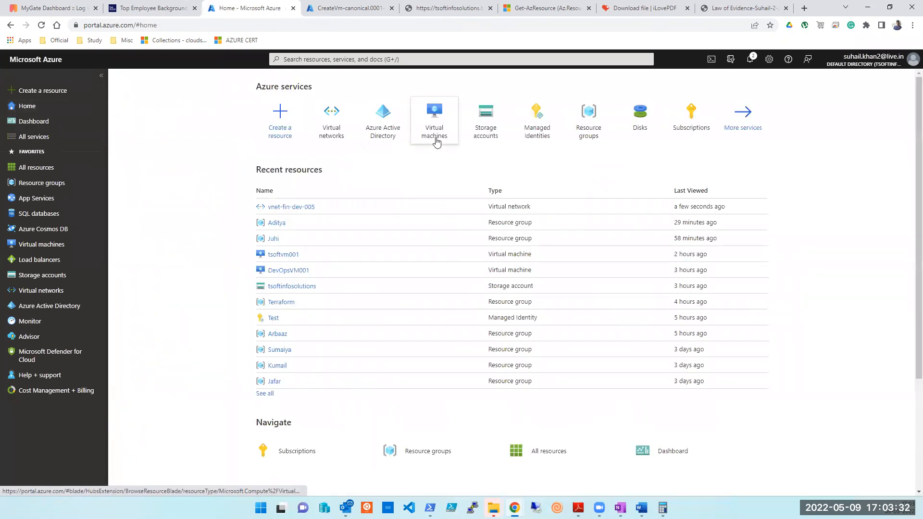
pyautogui.click(436, 141)
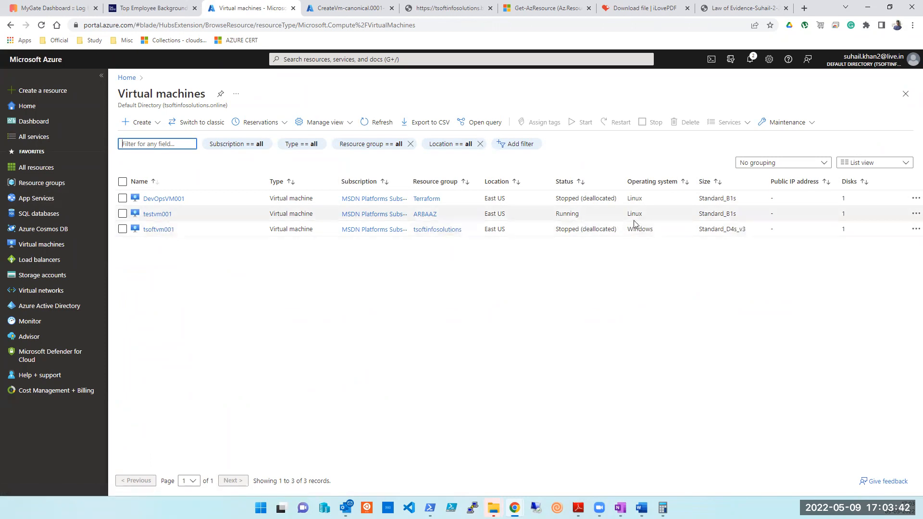
pyautogui.click(352, 9)
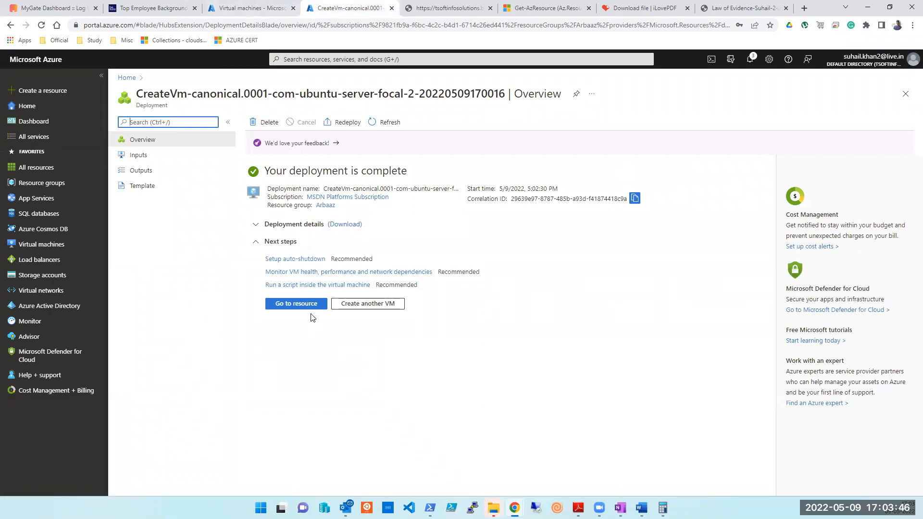
pyautogui.click(309, 304)
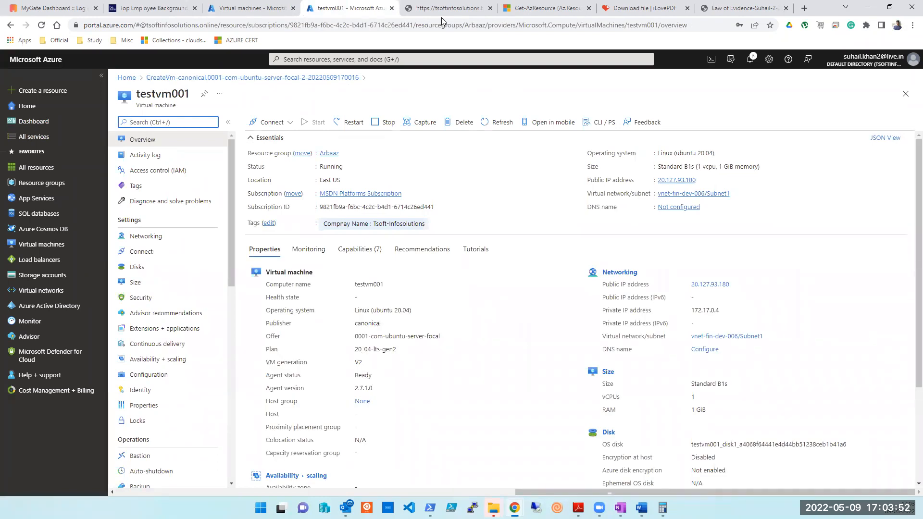
# Copy testvm001's public IP 20.127.93.180 into PuTTY's Host Name and open the SSH connection.
pyautogui.click(701, 182)
pyautogui.click(701, 181)
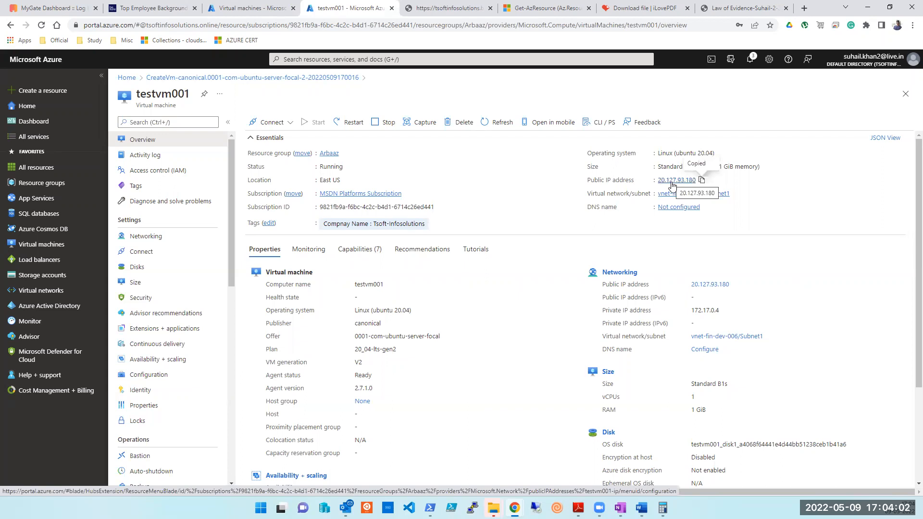
pyautogui.click(472, 508)
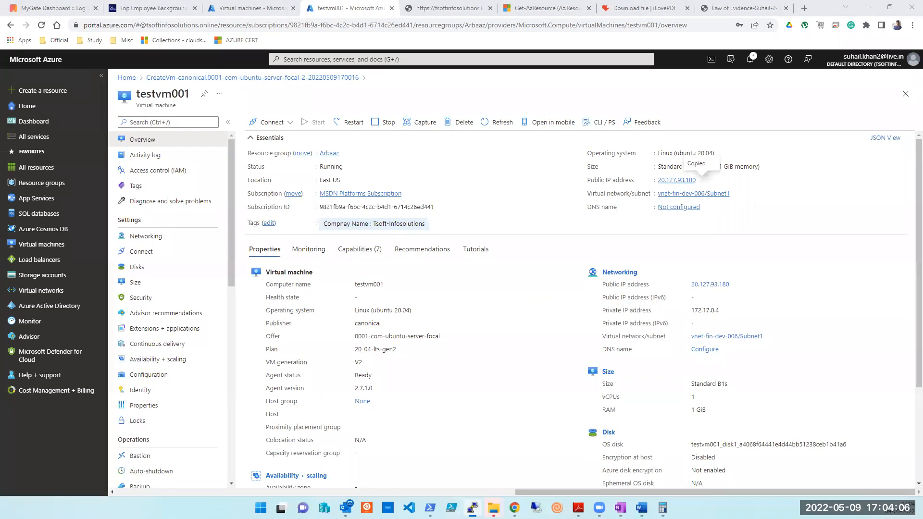
pyautogui.hotkey('ctrl', 'v')
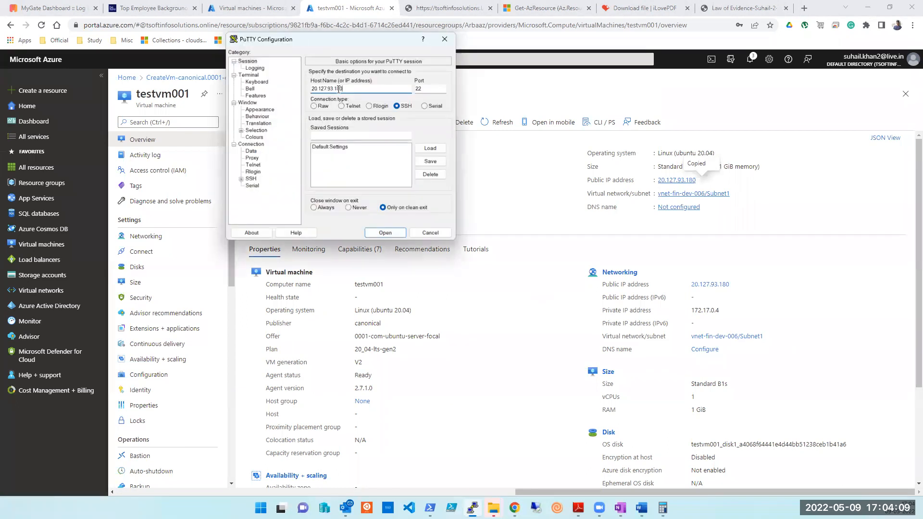
pyautogui.click(380, 232)
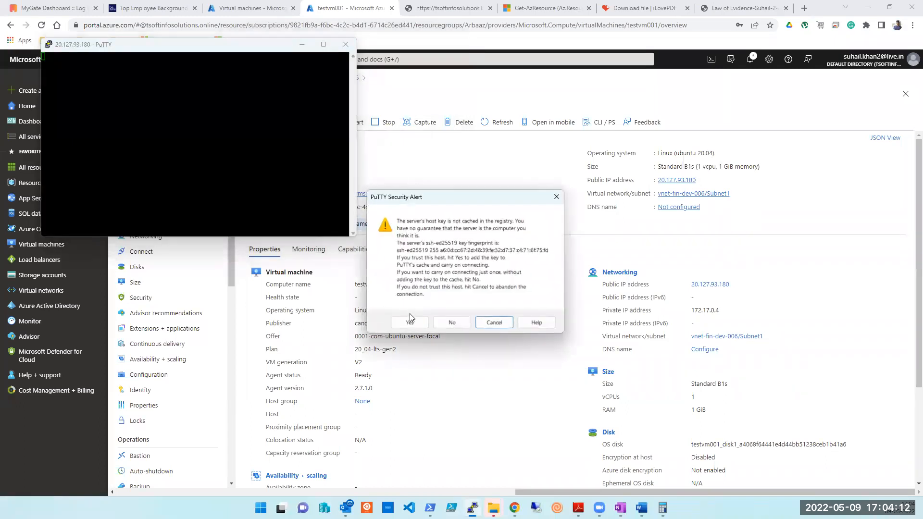
# Accept the host key and log in to testvm001 with the administrator username and password.
pyautogui.click(409, 321)
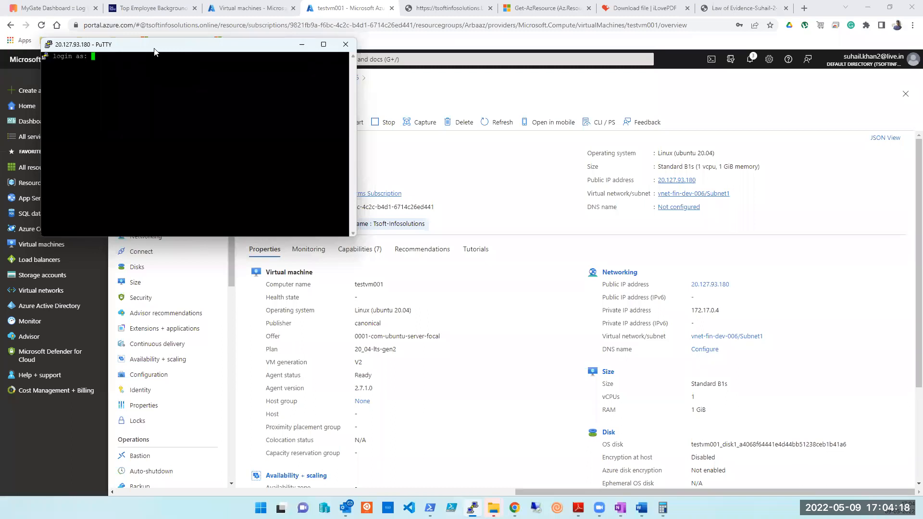
pyautogui.write('tapout')
pyautogui.press('Return')
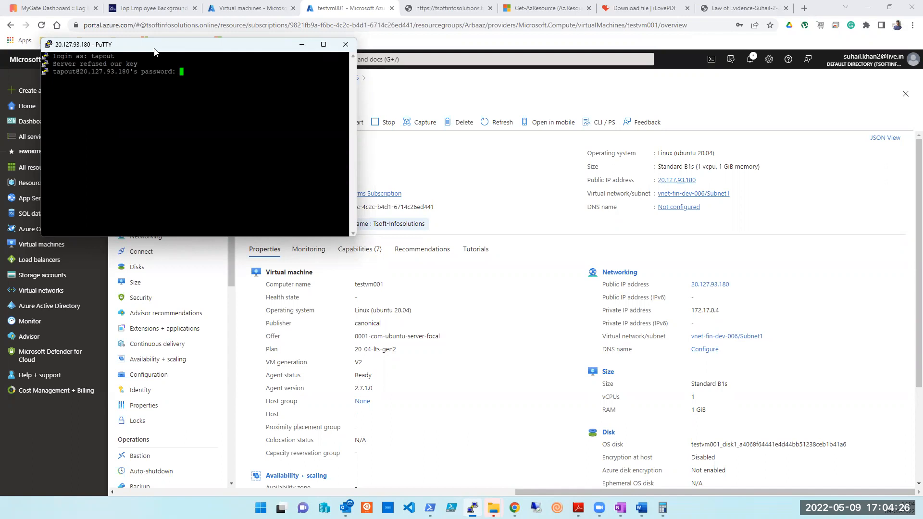
pyautogui.press('Return')
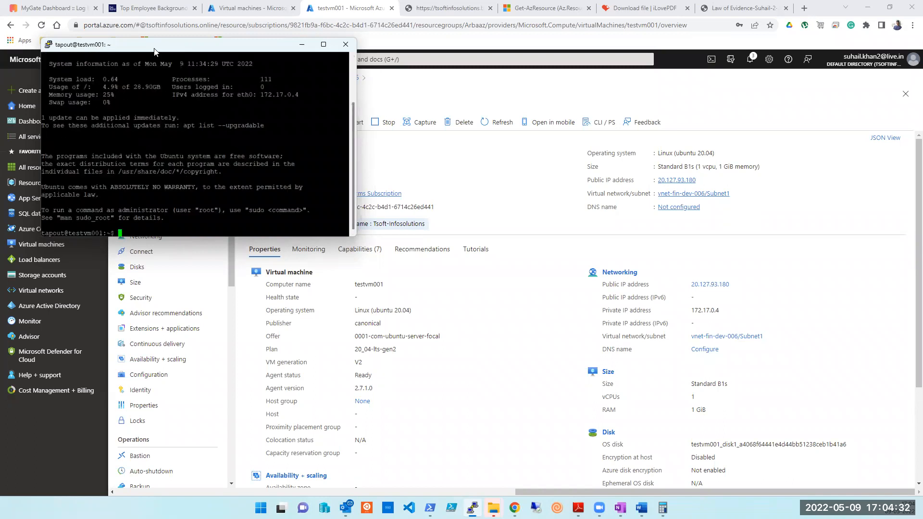
# Try ifconfig, then install the missing tool with 'sudo apt install net-tools'.
pyautogui.press('Return')
pyautogui.press('Return')
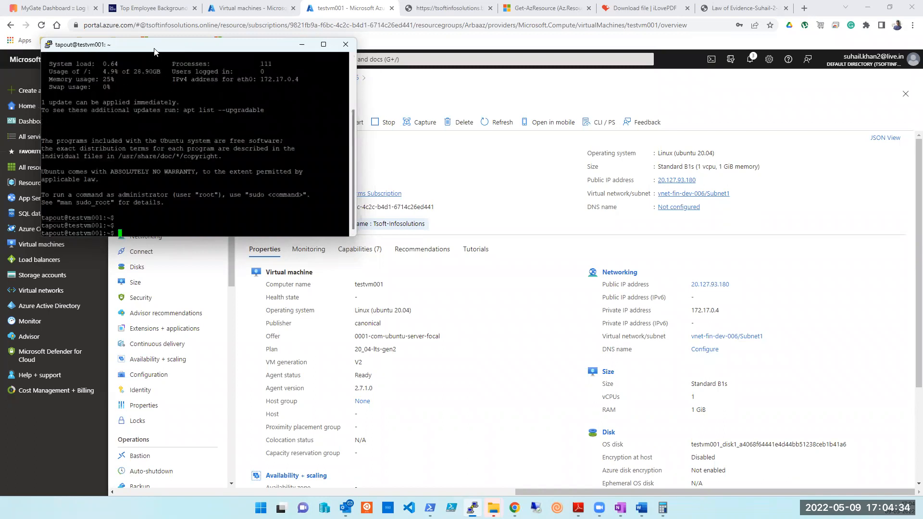
pyautogui.write('ifconfig')
pyautogui.press('Return')
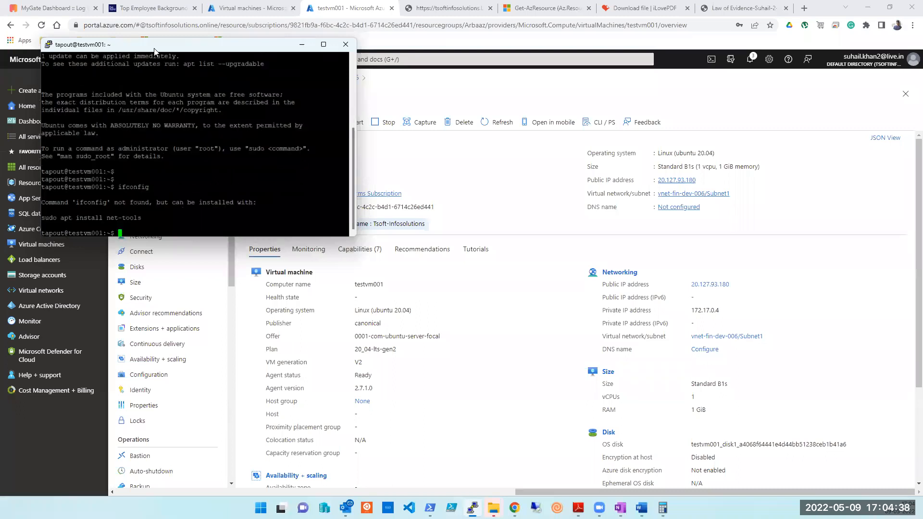
pyautogui.write('sudo apt install net-tools')
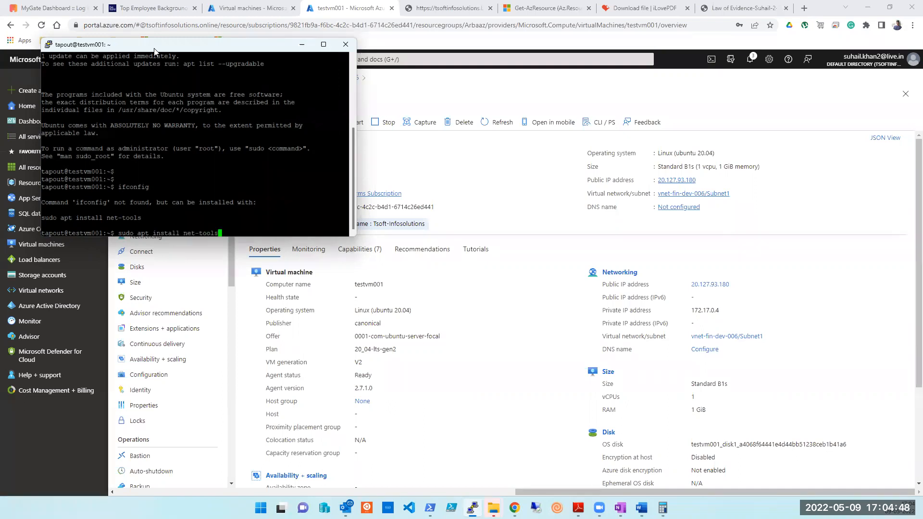
pyautogui.press('Return')
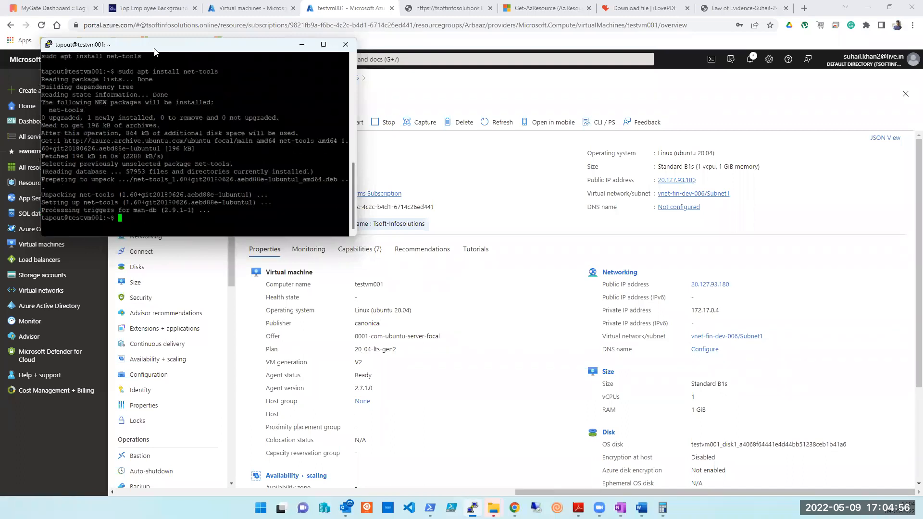
# Rerun ifconfig to confirm eth0 at 172.17.0.4, then bring the Word subnet notes forward.
pyautogui.write('ifconfig')
pyautogui.press('Return')
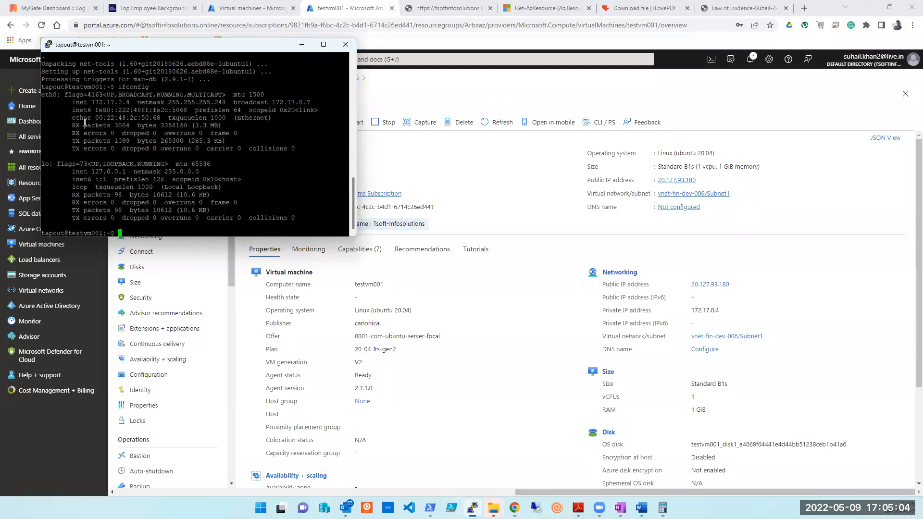
pyautogui.moveTo(75, 104); pyautogui.dragTo(317, 103)
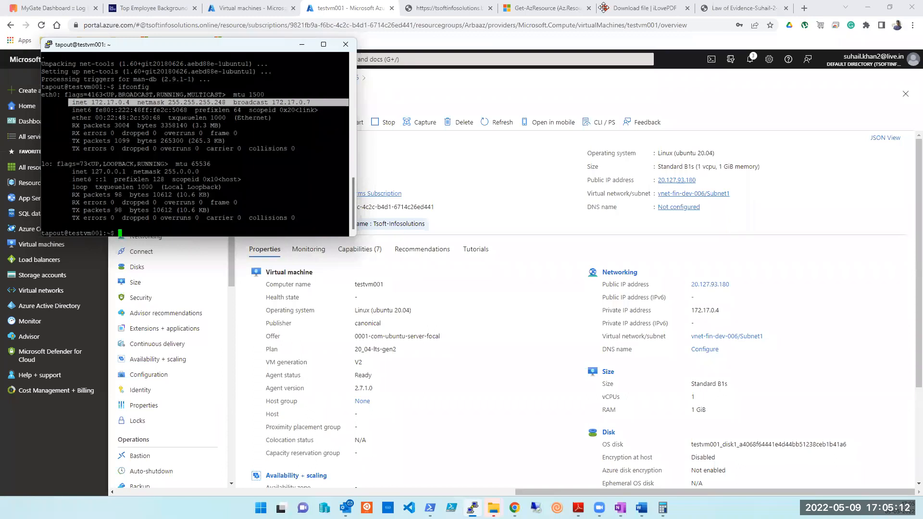
pyautogui.click(407, 8)
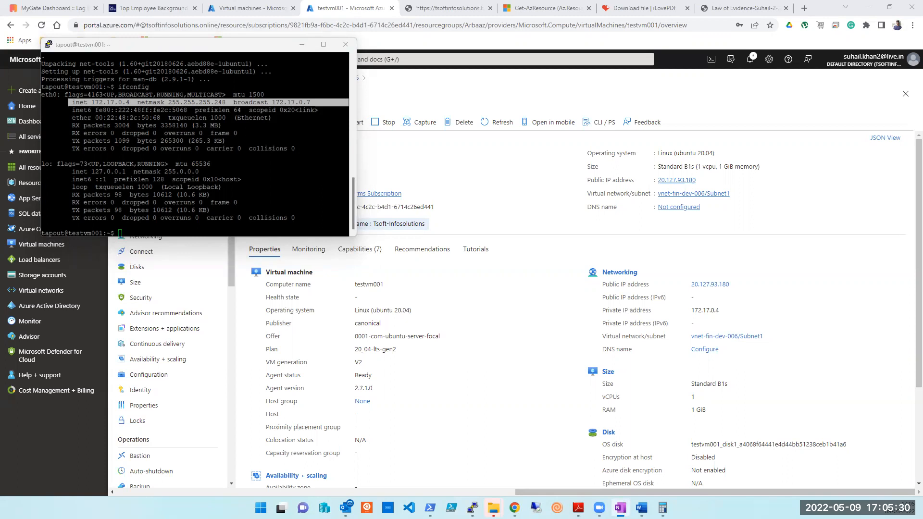
pyautogui.click(84, 191)
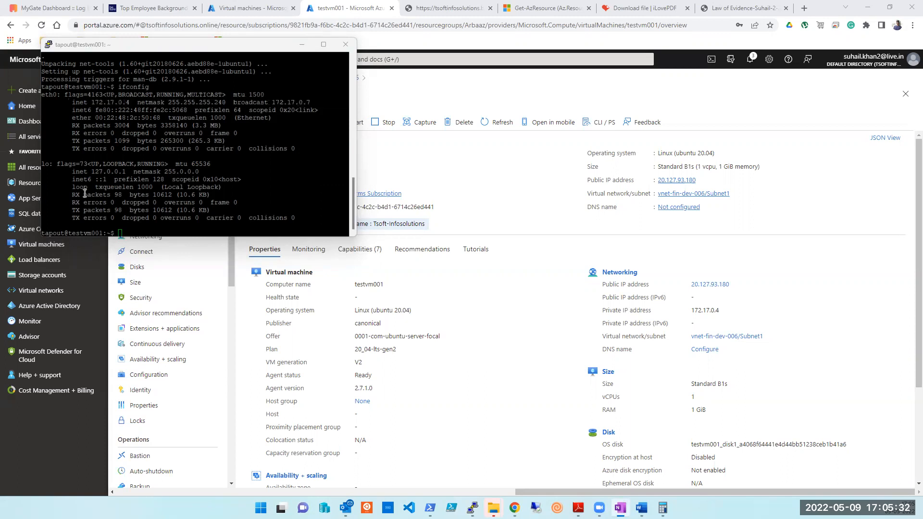
pyautogui.click(641, 508)
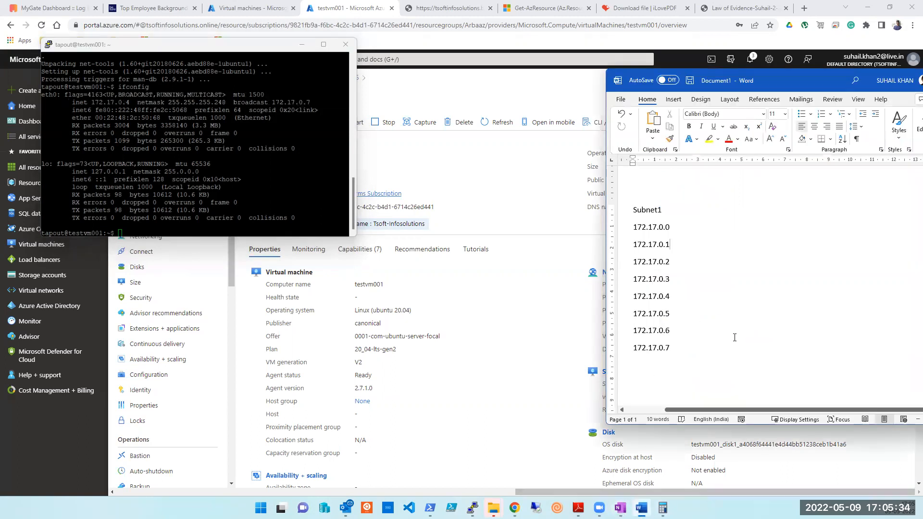
# Paste the list of reserved address suffixes above Subnet1 in the Word notes.
pyautogui.click(635, 210)
pyautogui.press('Return')
pyautogui.press('Return')
pyautogui.press('Up')
pyautogui.press('Up')
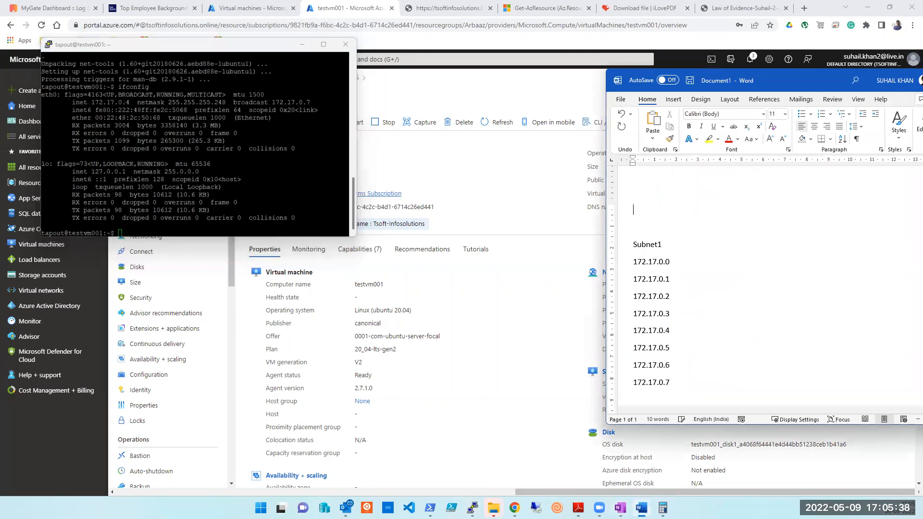
pyautogui.hotkey('ctrl', 'v')
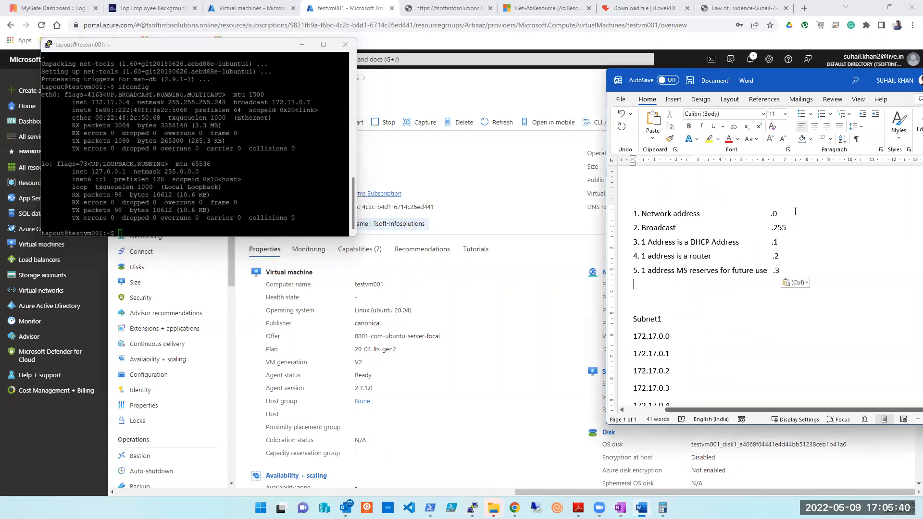
pyautogui.doubleClick(779, 228)
# Compare broadcast 172.17.0.7 and network 172.17.0.0 with the VM's 172.17.0.4, then reveal the overview.
pyautogui.scroll(-5, 689, 326)
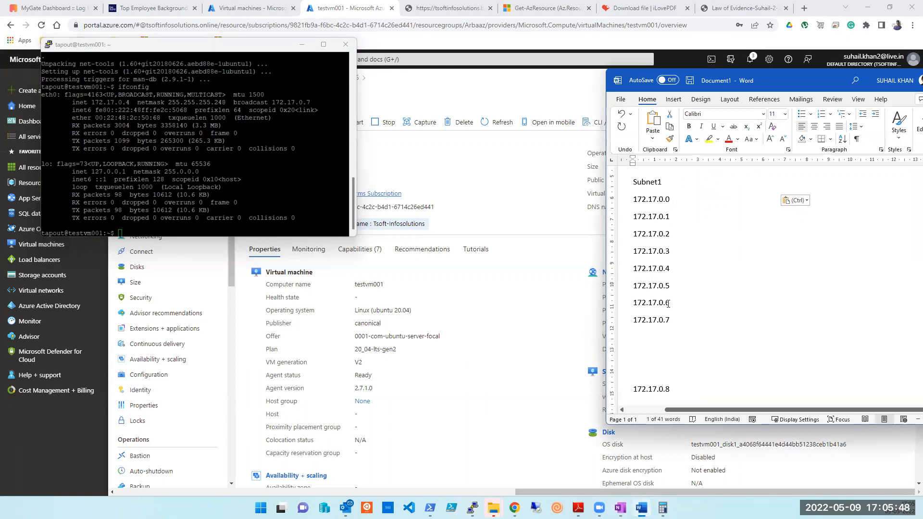
pyautogui.moveTo(311, 103); pyautogui.dragTo(227, 101)
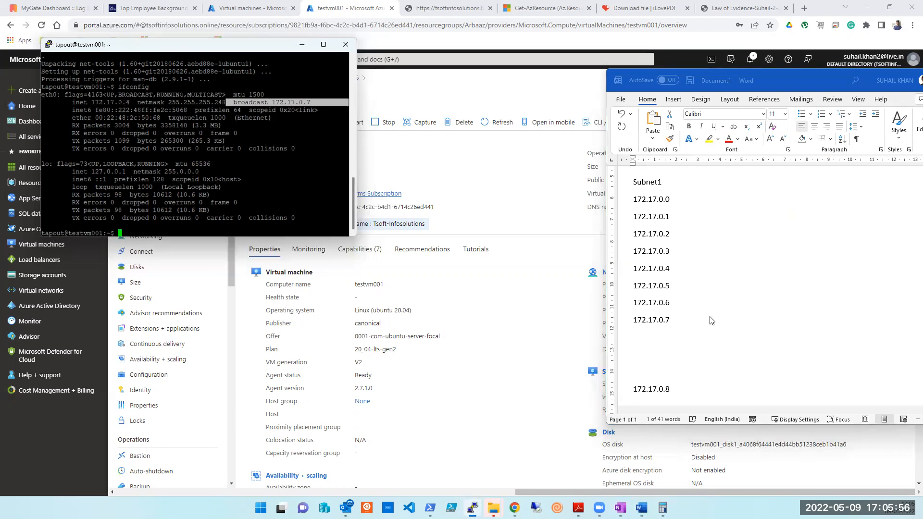
pyautogui.click(671, 326)
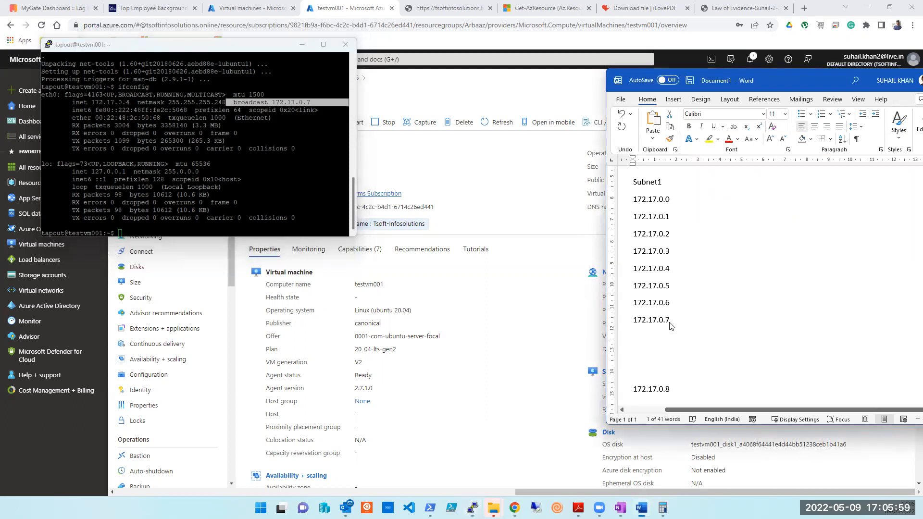
pyautogui.doubleClick(669, 204)
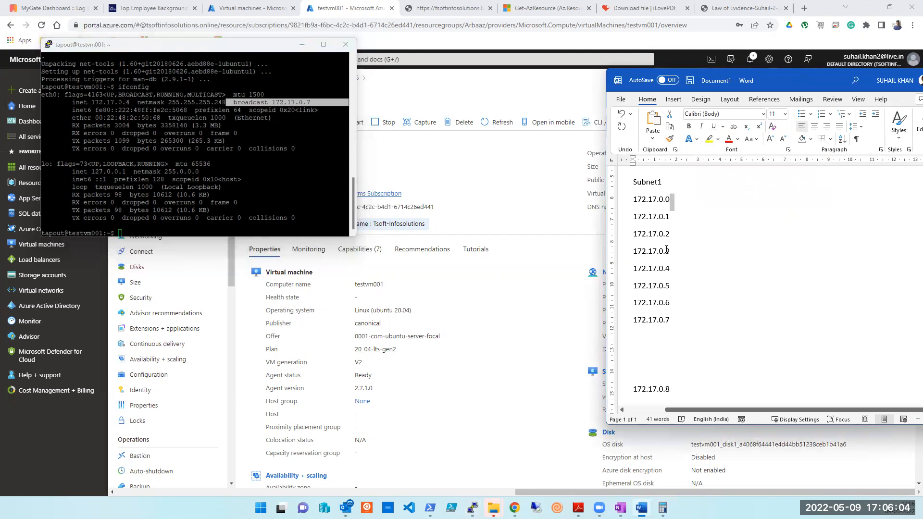
pyautogui.scroll(5, 723, 253)
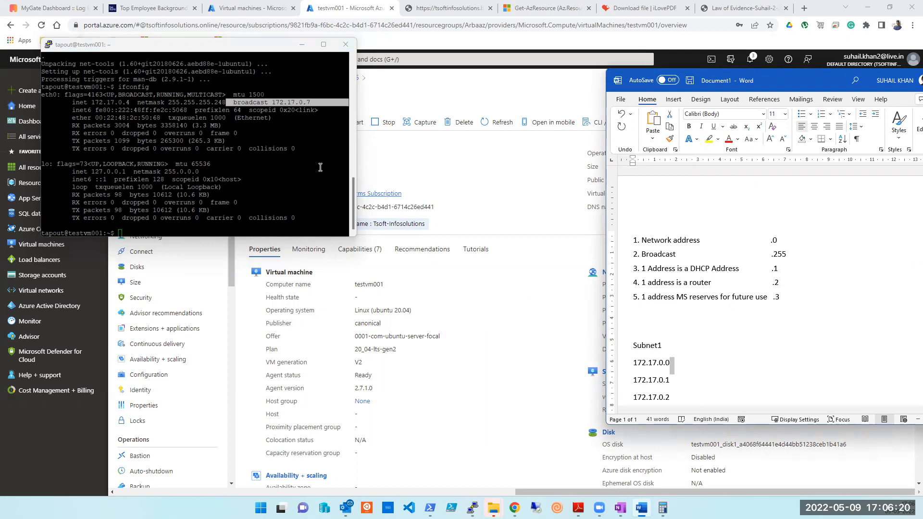
pyautogui.click(73, 99)
pyautogui.moveTo(70, 102); pyautogui.dragTo(135, 104)
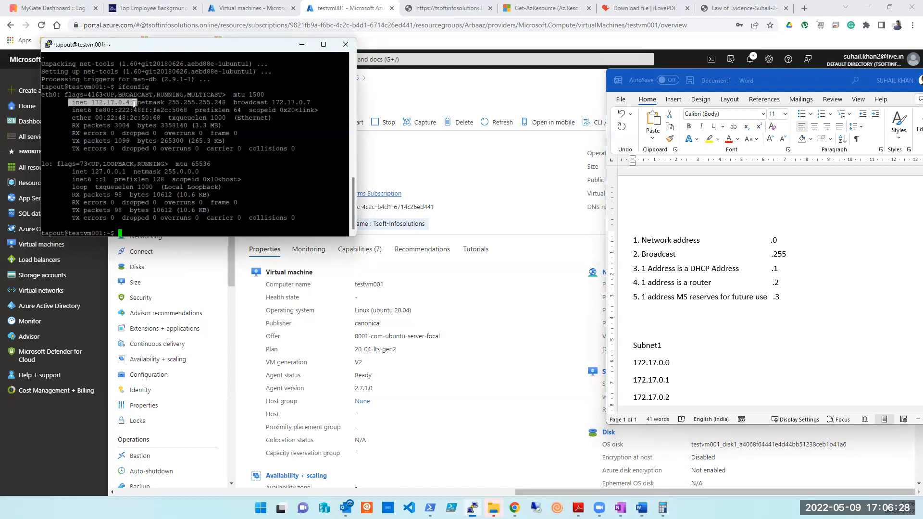
pyautogui.click(512, 324)
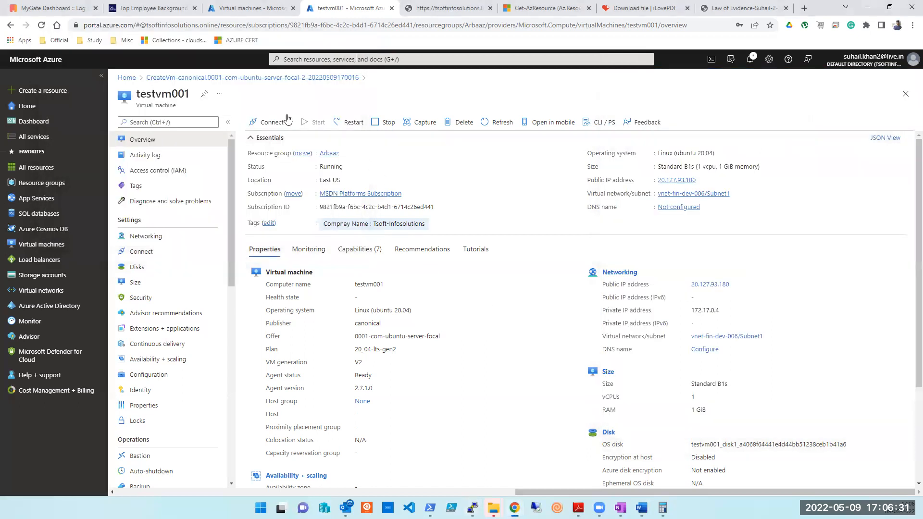
# Start a new VM named testvmwindows001 on MSDN Platforms Subscription with no infrastructure redundancy.
pyautogui.click(235, 8)
pyautogui.click(139, 122)
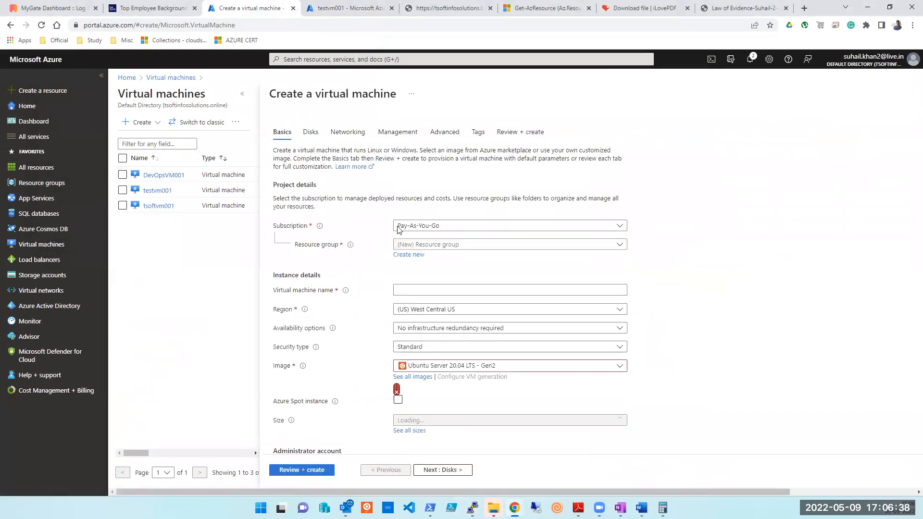
pyautogui.click(461, 228)
pyautogui.click(442, 274)
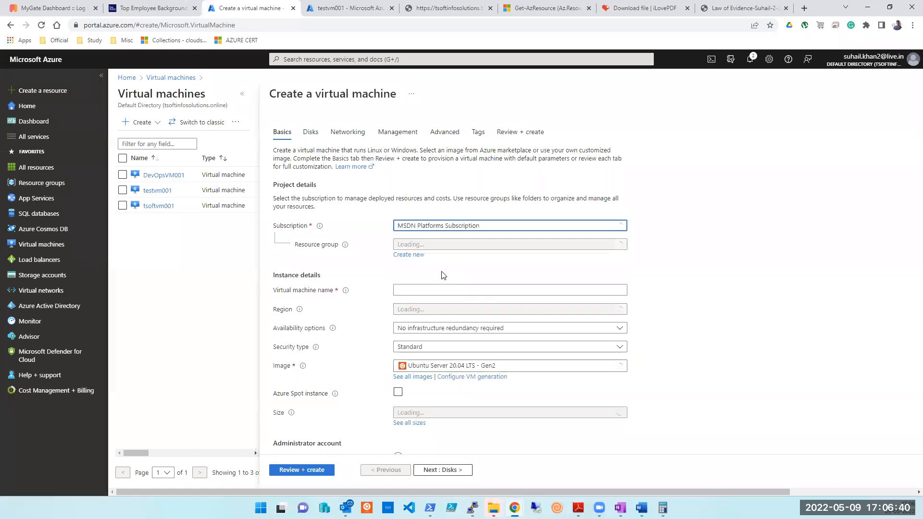
pyautogui.click(448, 246)
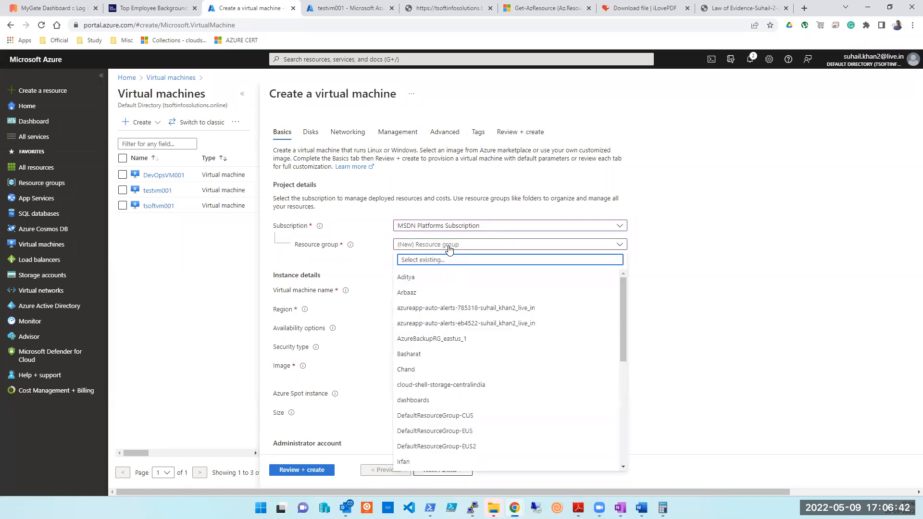
pyautogui.click(422, 295)
pyautogui.click(422, 290)
pyautogui.write('test')
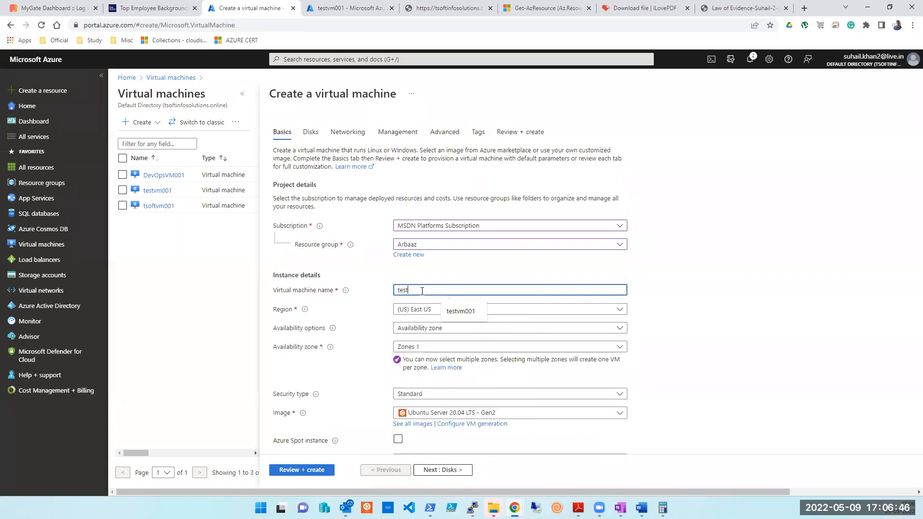
pyautogui.write('vmwindows001')
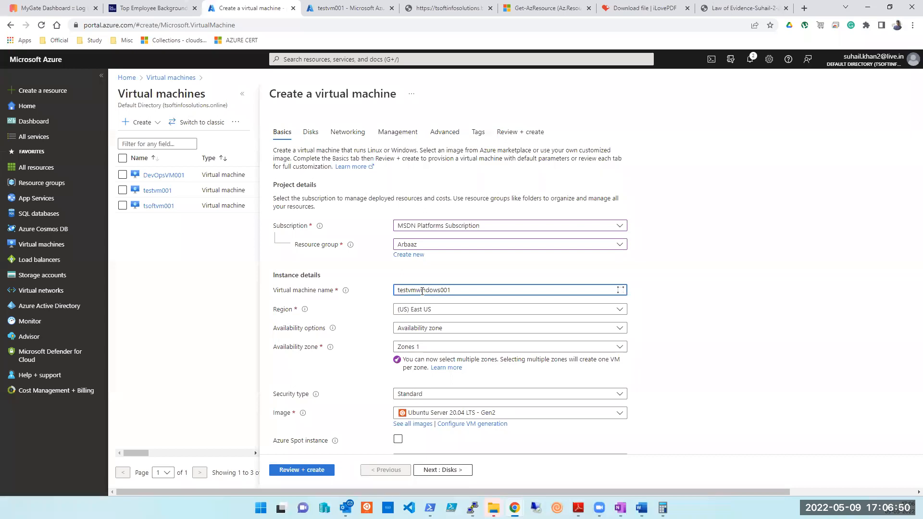
pyautogui.click(438, 331)
pyautogui.click(413, 347)
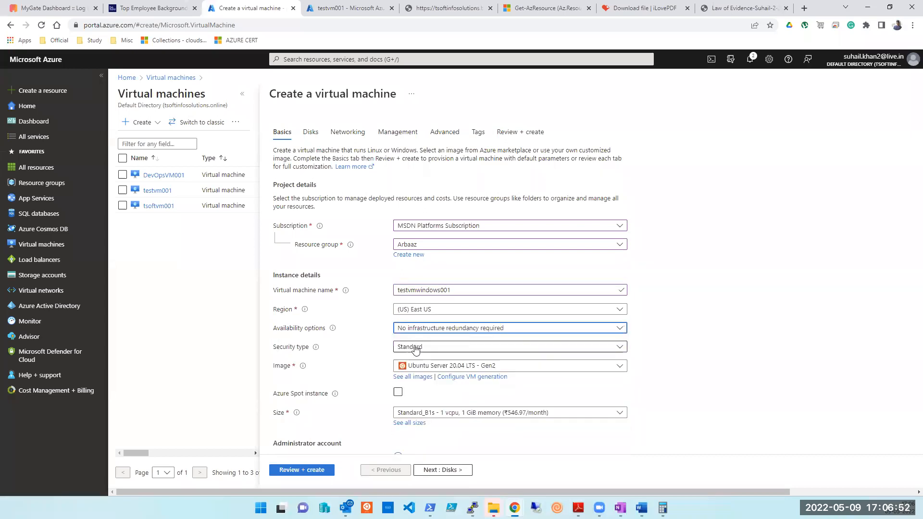
# Switch to password authentication and enter the administrator username, password and confirmation.
pyautogui.scroll(-3, 426, 376)
pyautogui.scroll(-2, 426, 376)
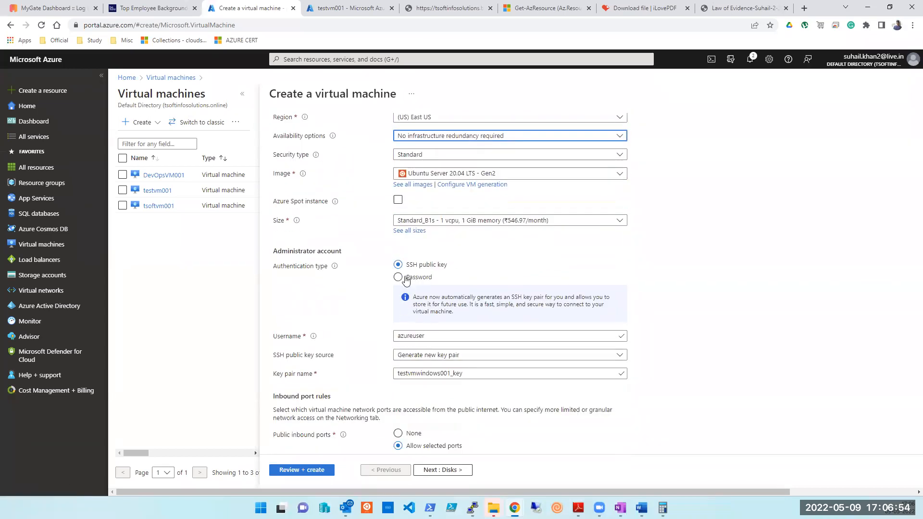
pyautogui.click(406, 277)
pyautogui.click(410, 297)
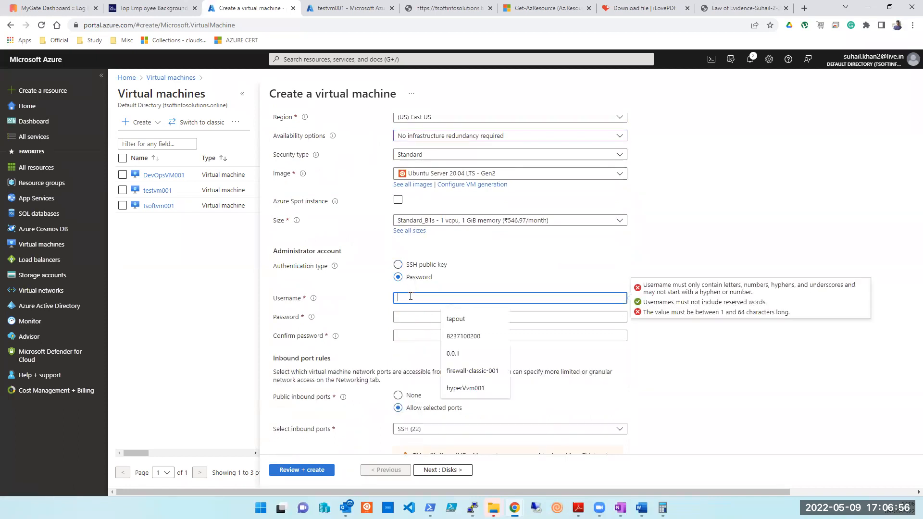
pyautogui.press('Tab')
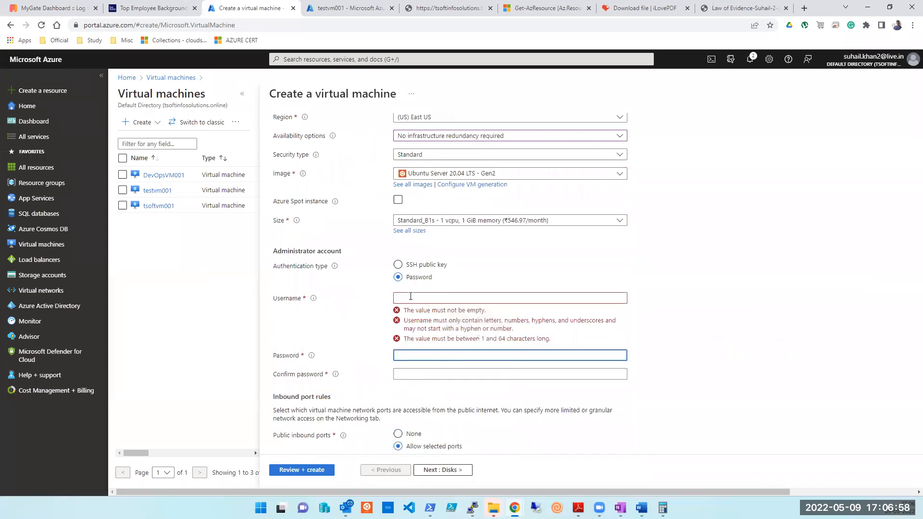
pyautogui.click(410, 297)
pyautogui.write('tapout')
pyautogui.press('Tab')
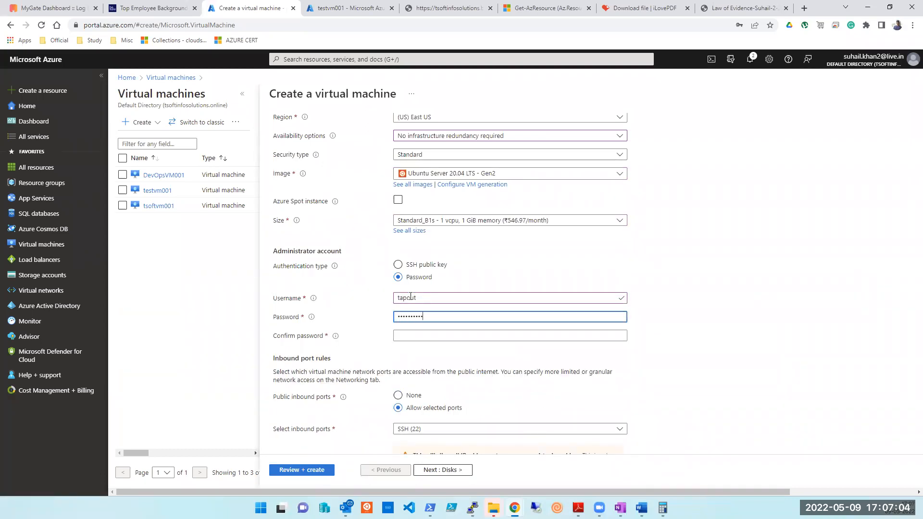
pyautogui.press('Tab')
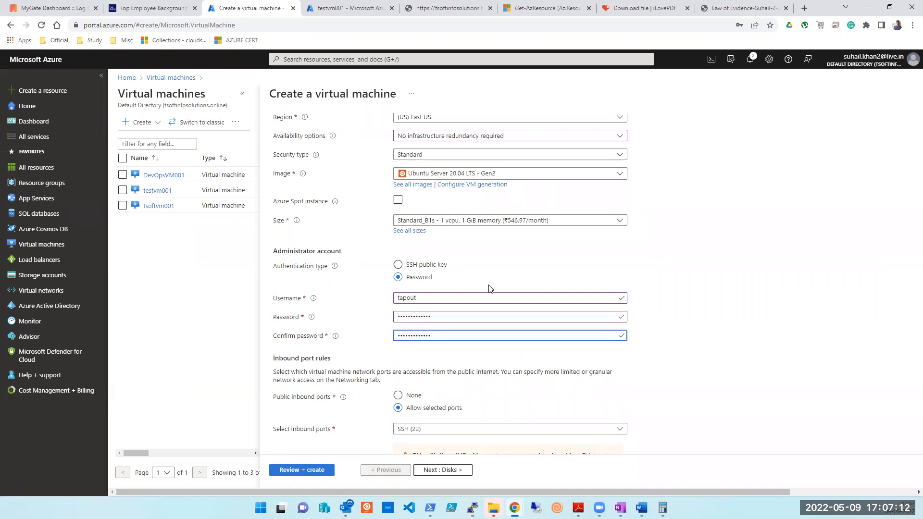
# Choose the Windows Server 2022 Datacenter: Azure Edition image for the new VM.
pyautogui.scroll(-1, 437, 373)
pyautogui.click(437, 371)
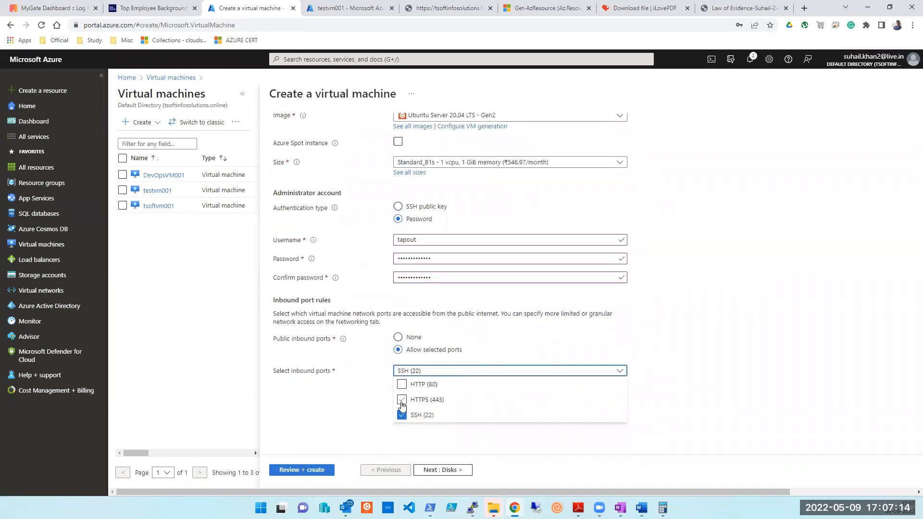
pyautogui.scroll(4, 430, 305)
pyautogui.click(442, 310)
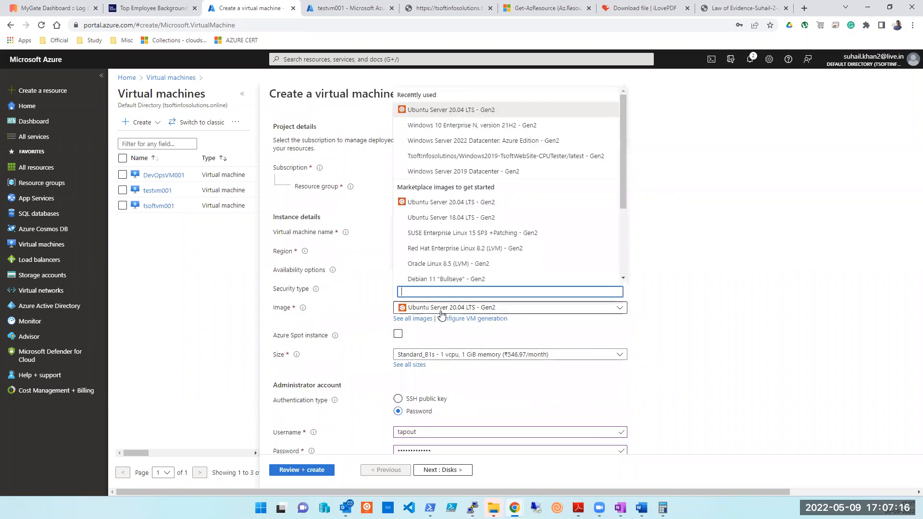
pyautogui.click(437, 141)
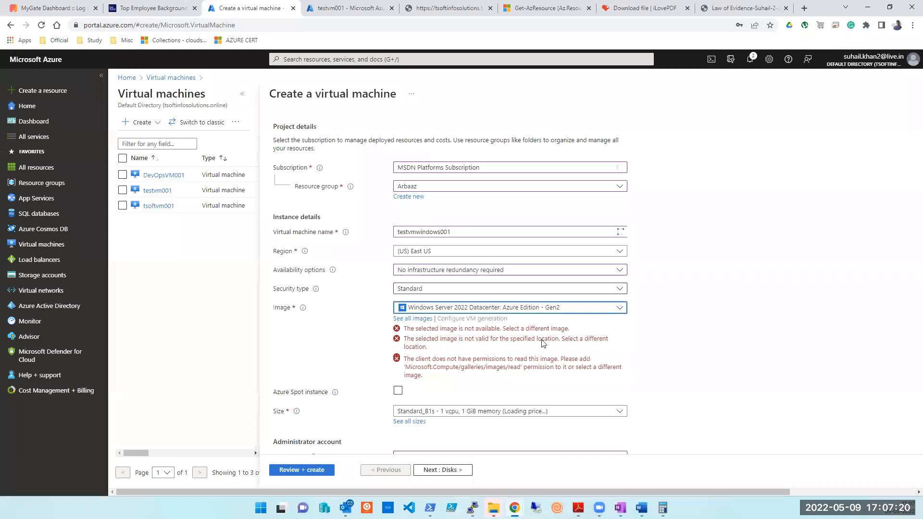
# Allow inbound HTTP (80), HTTPS (443) and SSH (22) alongside RDP, then return to PuTTY.
pyautogui.scroll(-2, 663, 332)
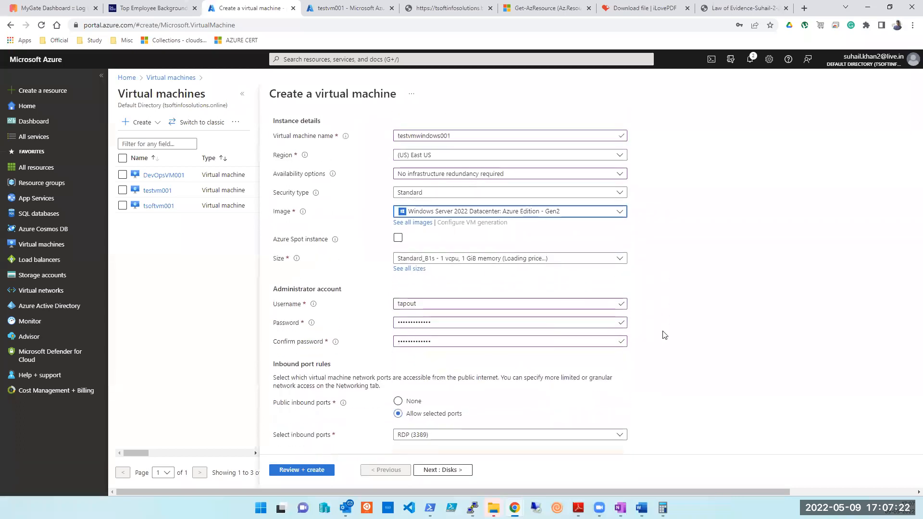
pyautogui.scroll(-2, 603, 306)
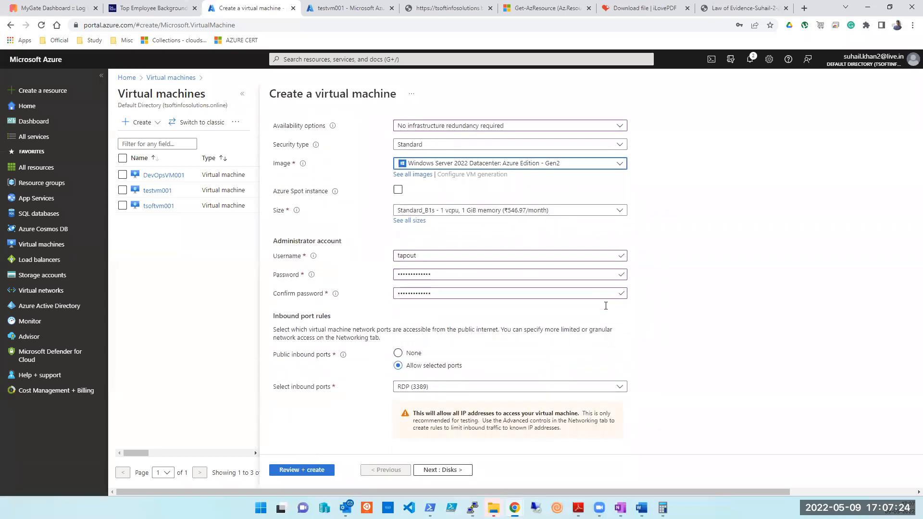
pyautogui.click(461, 342)
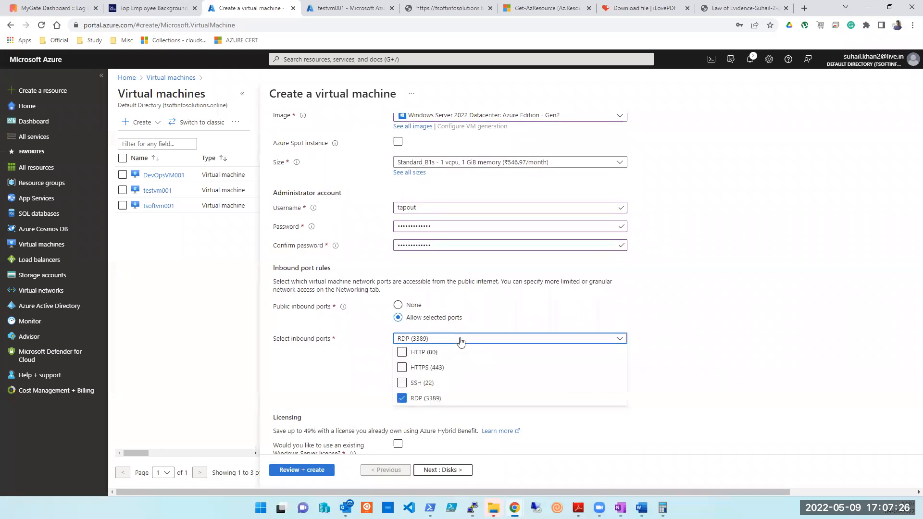
pyautogui.click(402, 352)
pyautogui.click(402, 368)
pyautogui.click(402, 383)
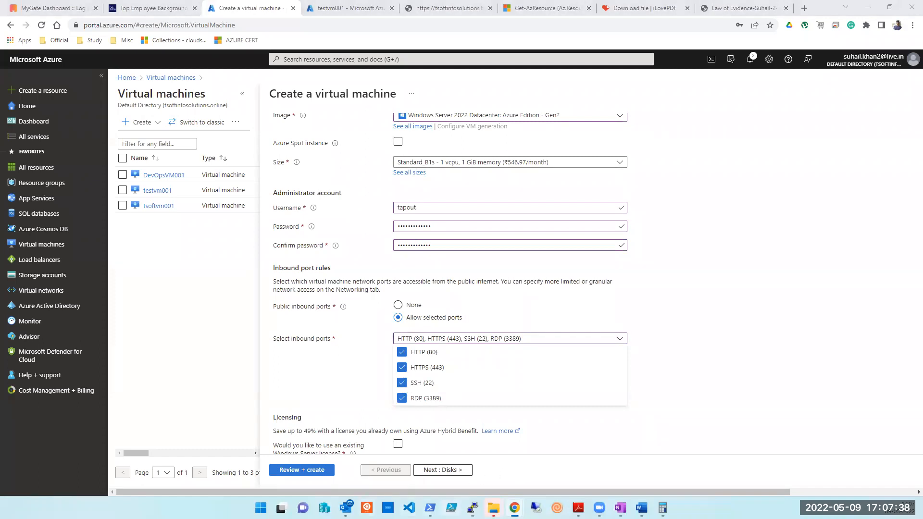
pyautogui.hotkey('alt', 'Tab')
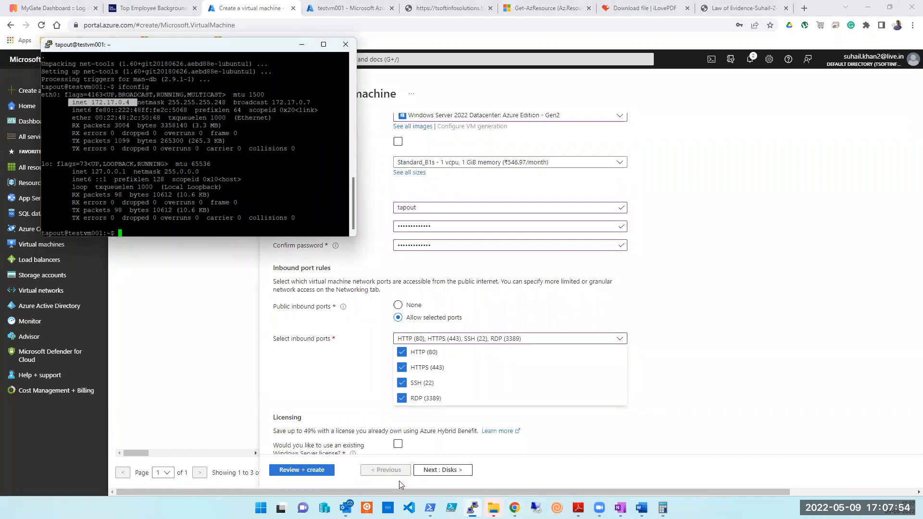
# Re-tick RDP (3389) so it is allowed inbound alongside HTTP, HTTPS and SSH.
pyautogui.click(400, 402)
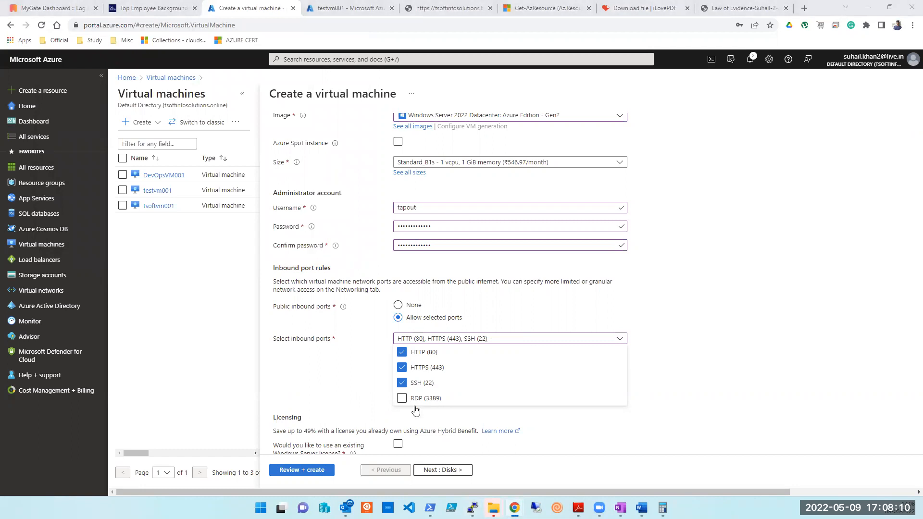
pyautogui.click(402, 400)
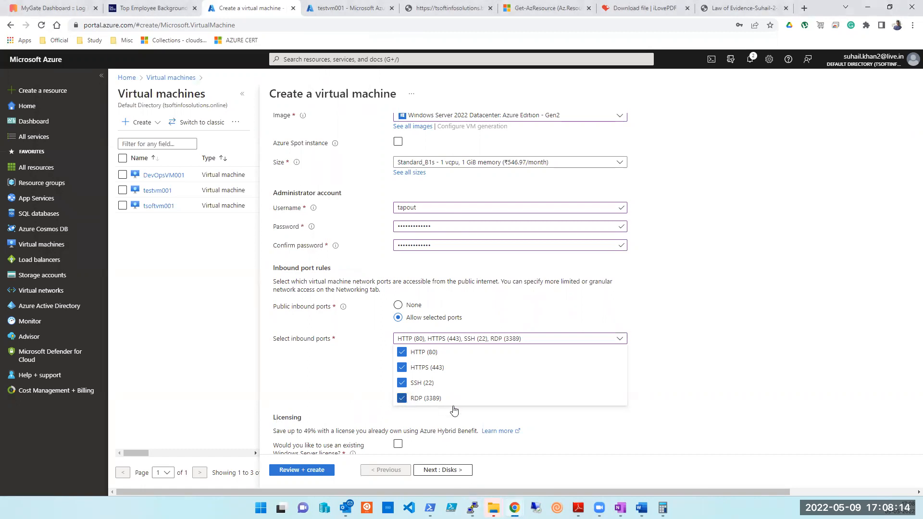
pyautogui.scroll(-1, 343, 380)
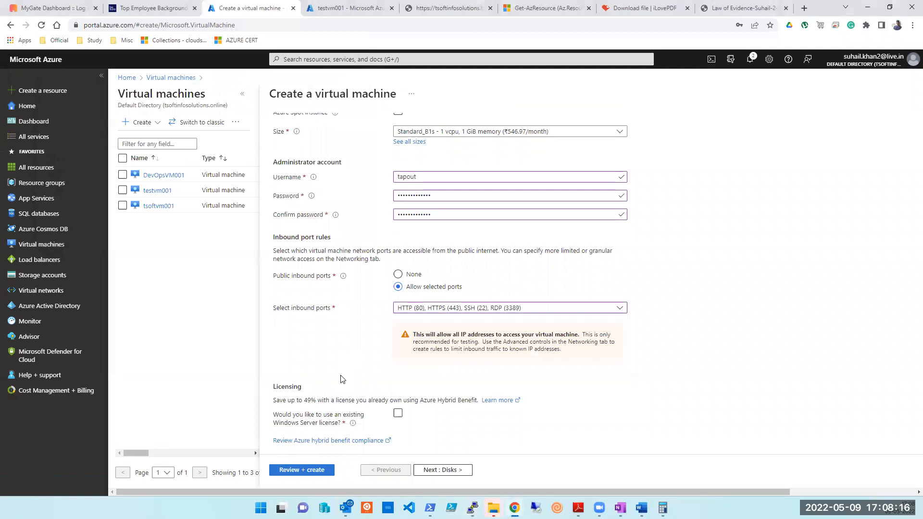
# Look at the available virtual networks in the Networking settings, then go back to Basics.
pyautogui.click(443, 470)
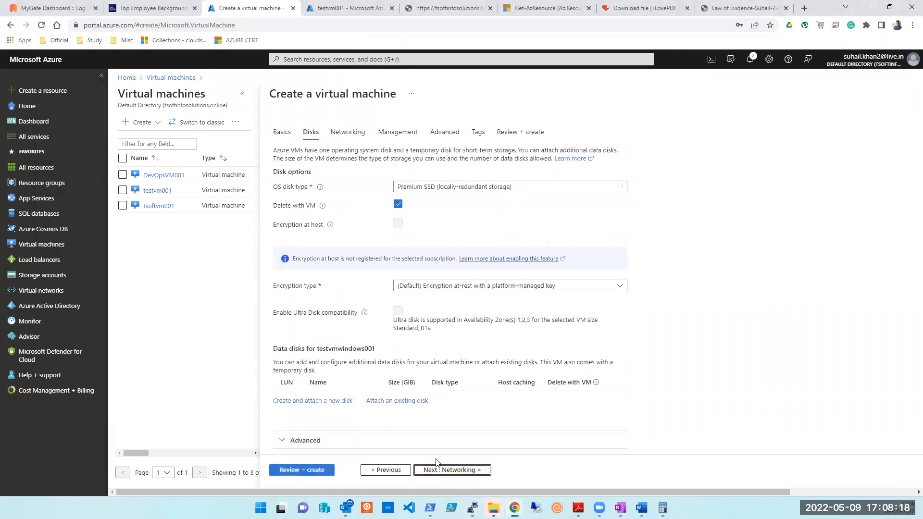
pyautogui.scroll(-1, 455, 397)
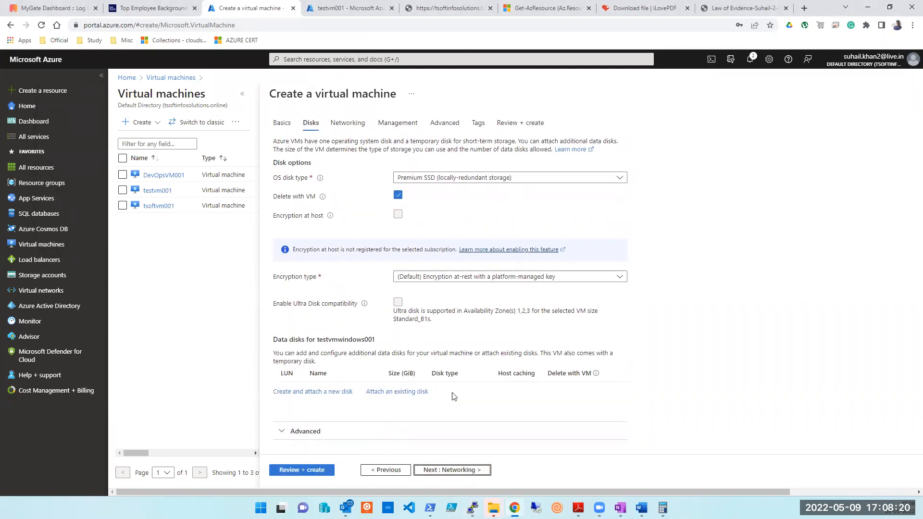
pyautogui.click(452, 473)
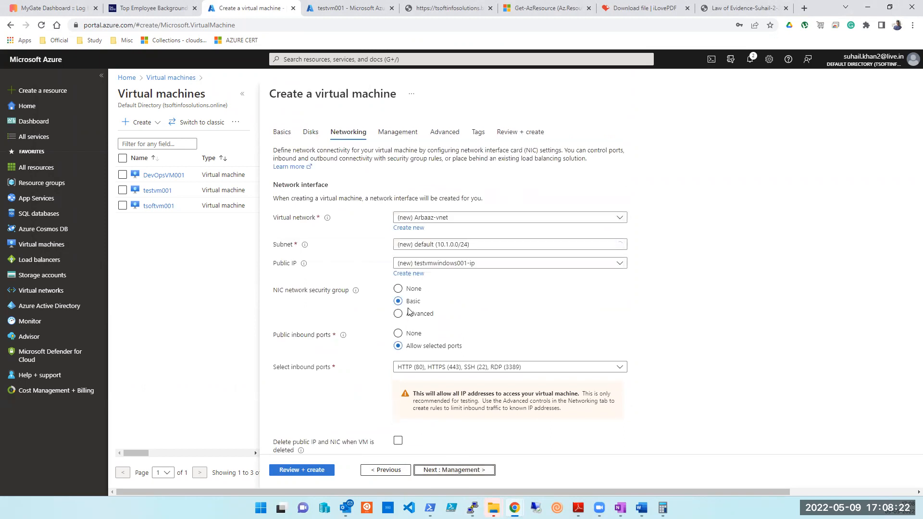
pyautogui.click(436, 218)
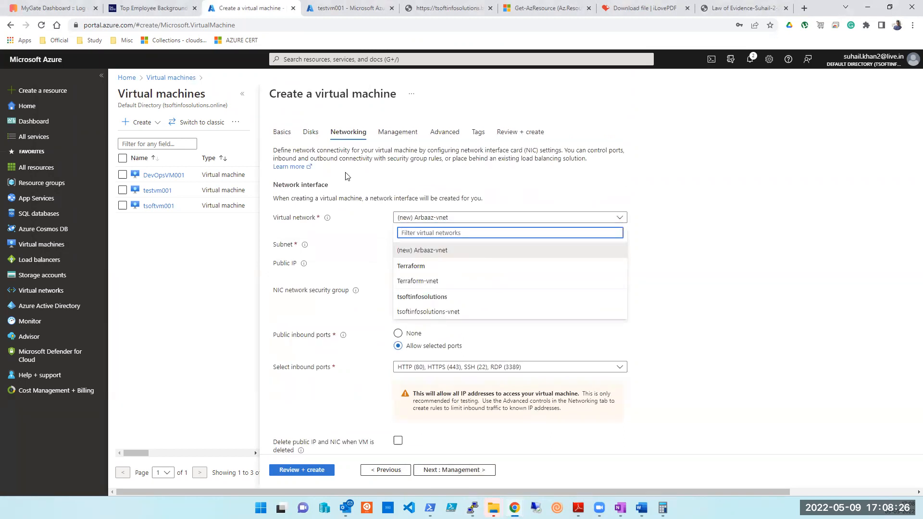
pyautogui.click(281, 130)
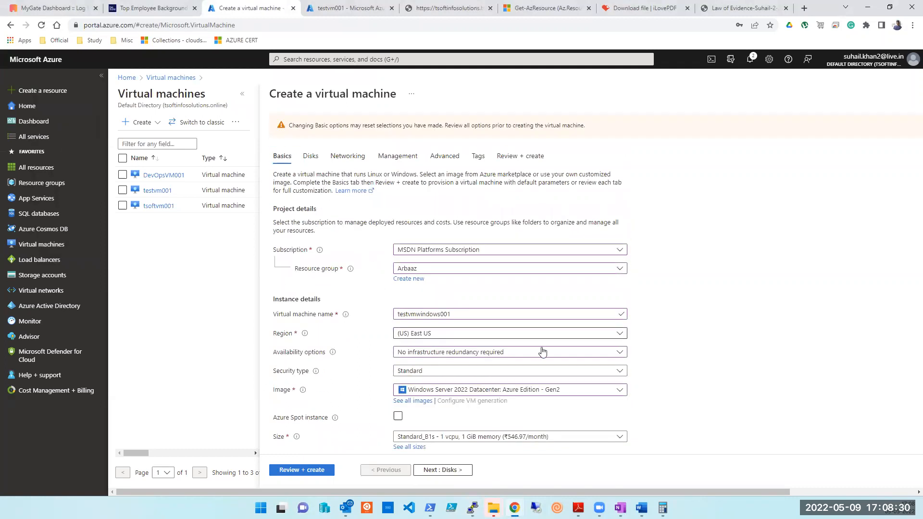
pyautogui.scroll(-4, 473, 443)
# Recheck the virtual network list keeping Arbaaz-vnet, then switch to testvm001's overview.
pyautogui.click(451, 471)
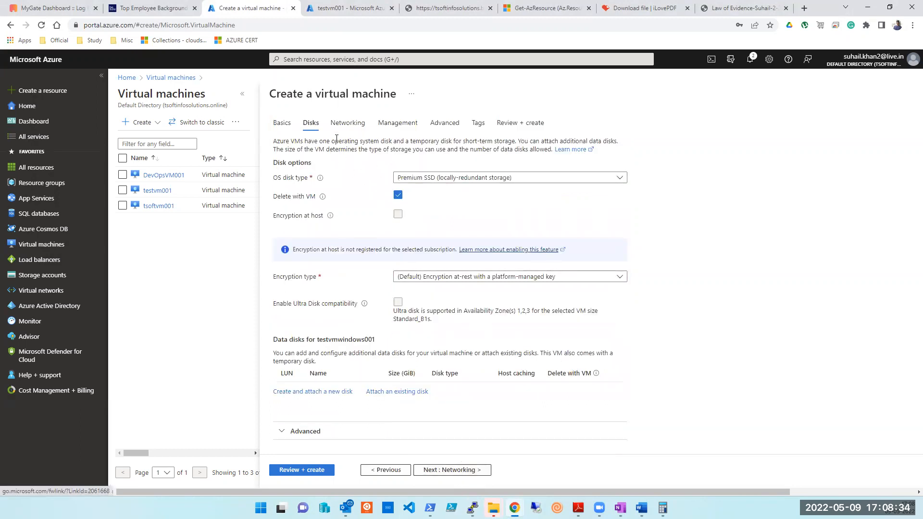
pyautogui.click(454, 470)
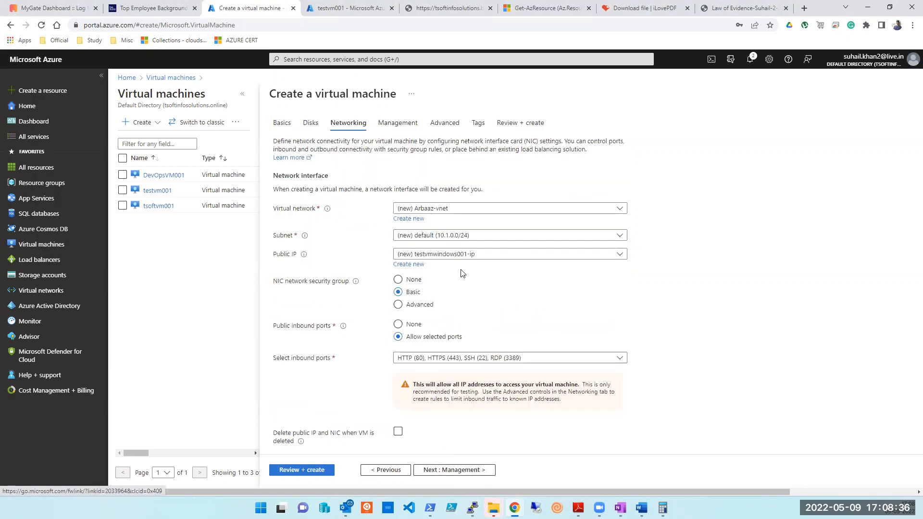
pyautogui.click(486, 209)
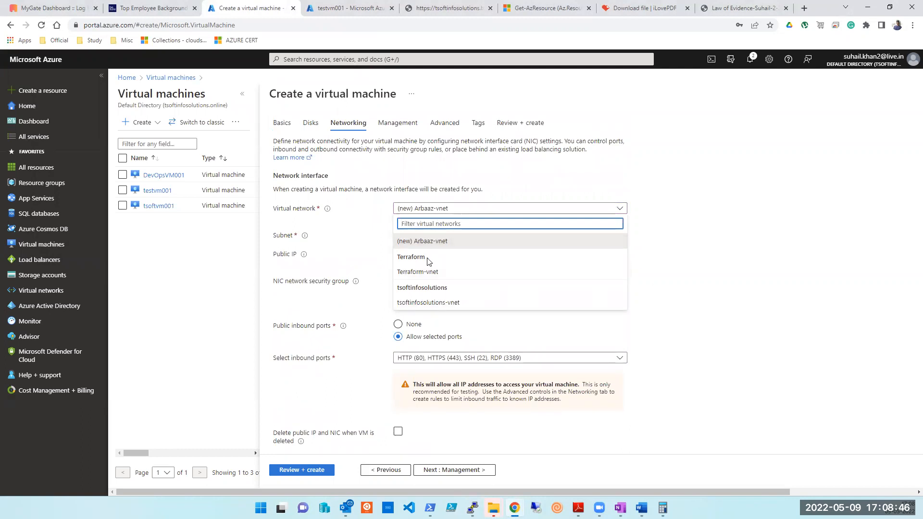
pyautogui.click(431, 246)
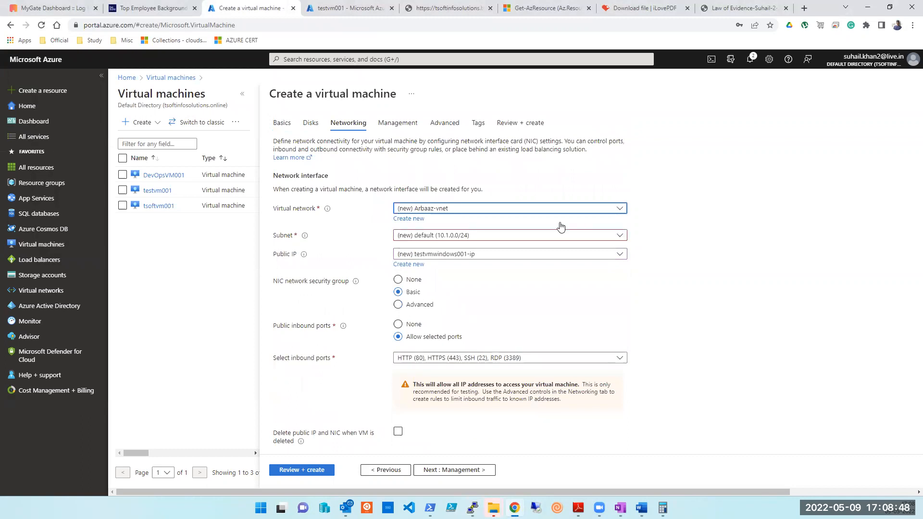
pyautogui.click(283, 124)
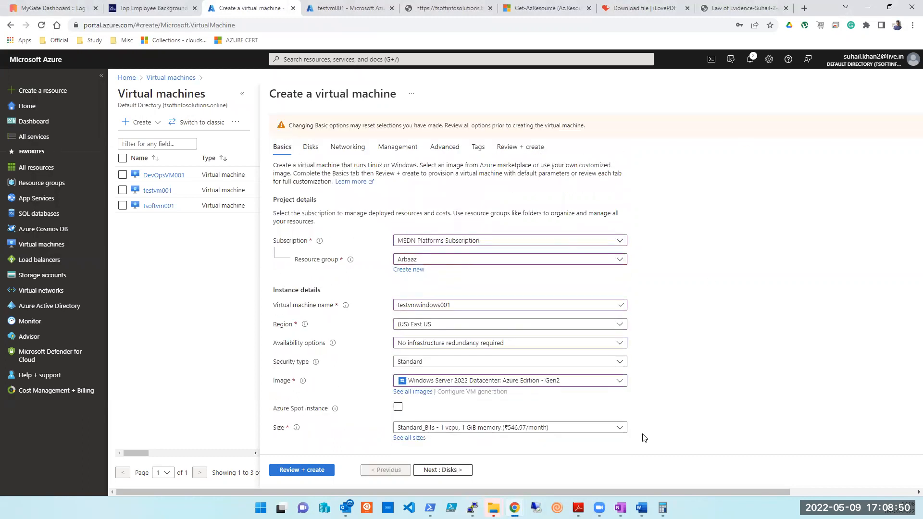
pyautogui.scroll(-10, 644, 438)
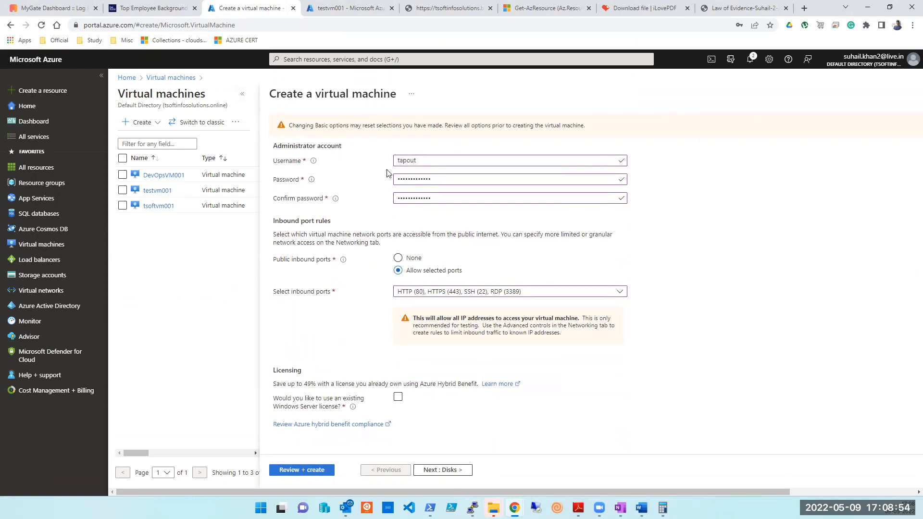
pyautogui.click(336, 8)
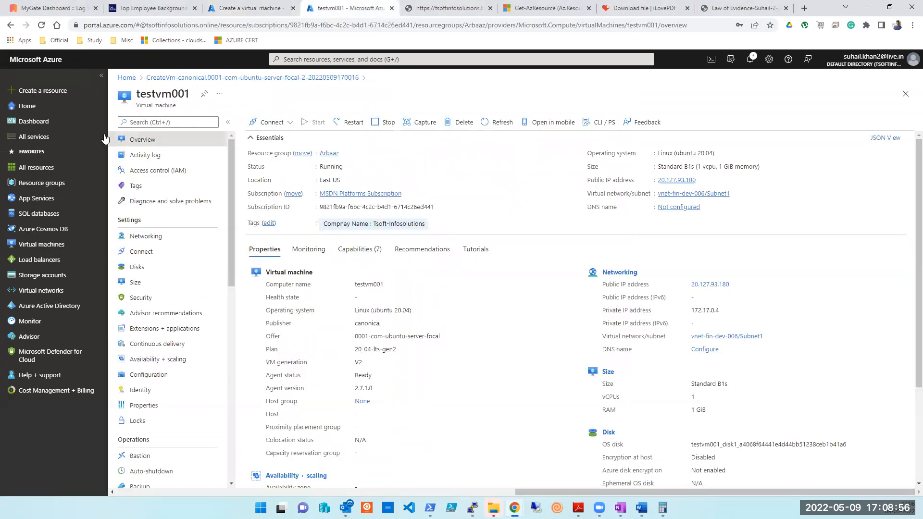
# Start creating a new Azure virtual machine from the Virtual machines page.
pyautogui.click(22, 106)
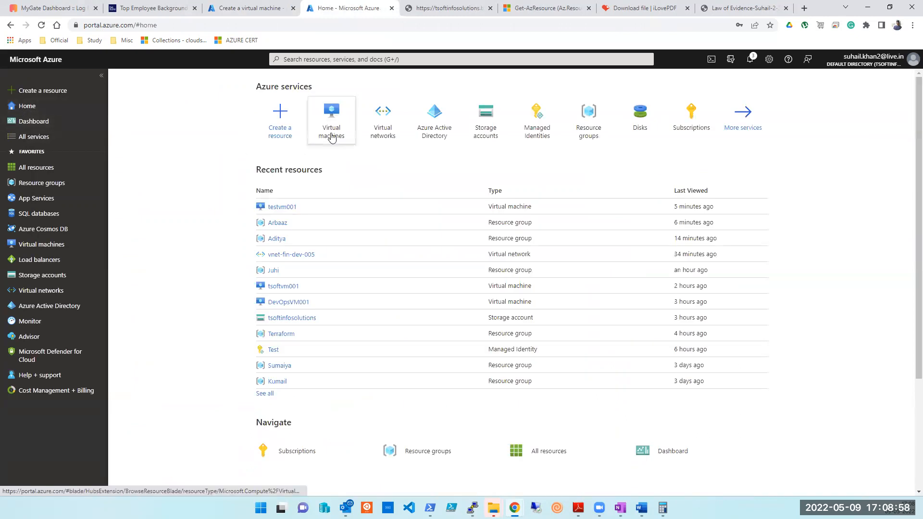
pyautogui.click(330, 136)
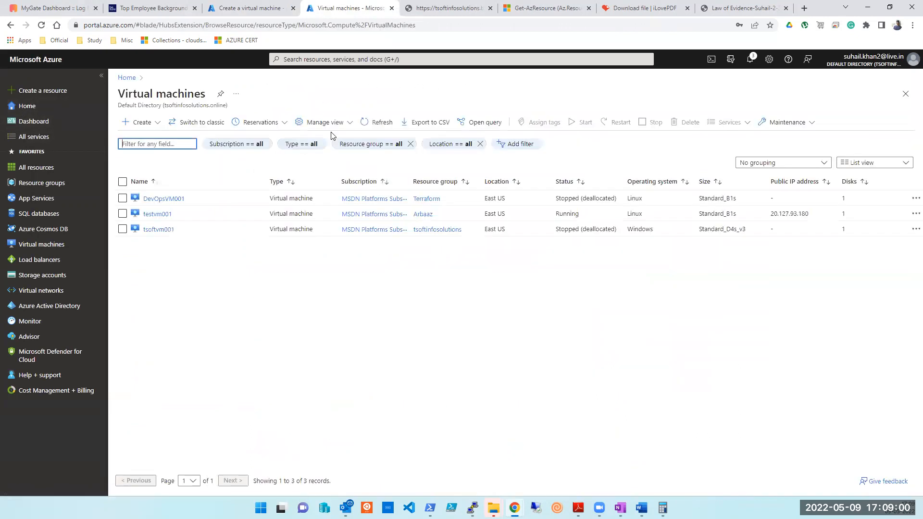
pyautogui.click(139, 122)
pyautogui.click(149, 145)
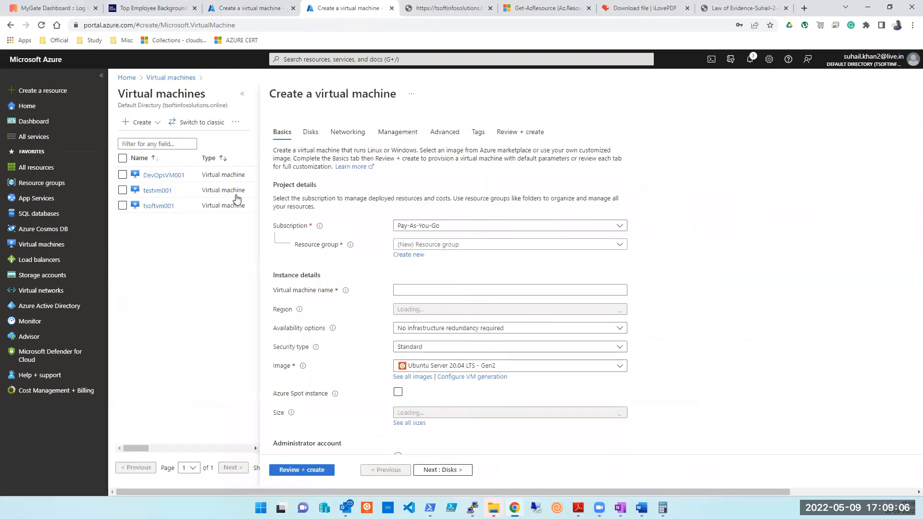
# Choose MSDN Platforms Subscription and resource group Arbaaz, and name the VM testvmwindoiws001.
pyautogui.click(463, 226)
pyautogui.click(449, 271)
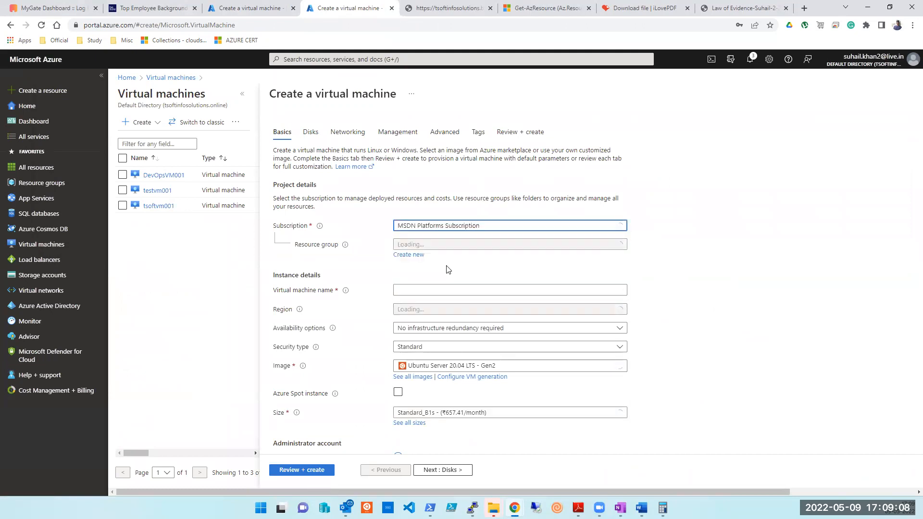
pyautogui.click(499, 244)
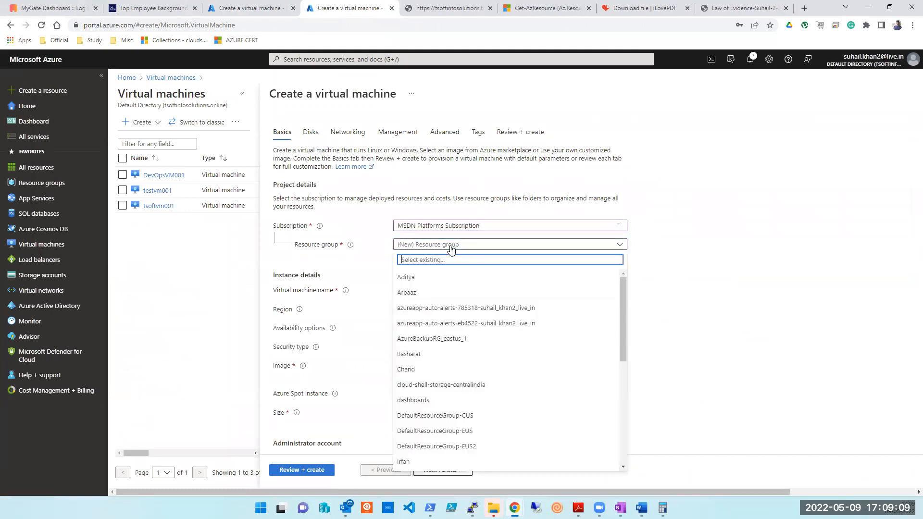
pyautogui.click(408, 294)
pyautogui.click(427, 292)
pyautogui.write('testvmwindoiws001')
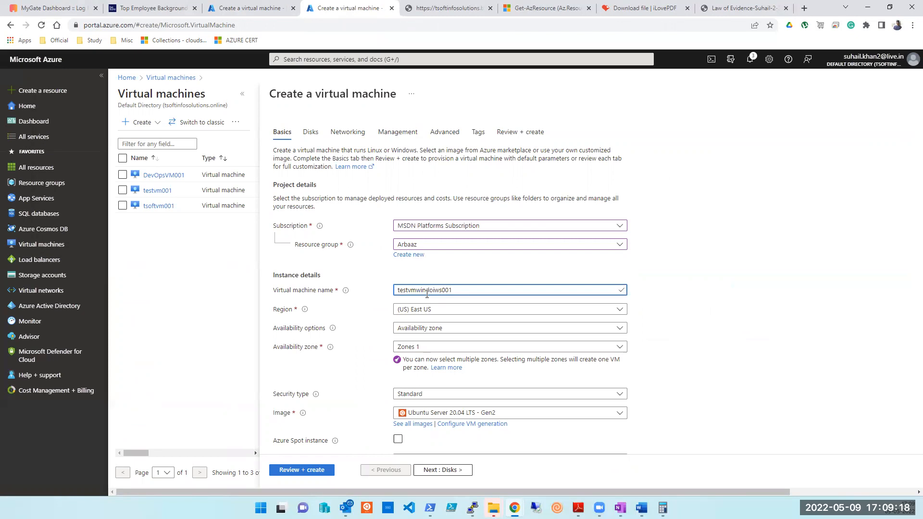
pyautogui.scroll(-3, 467, 294)
# Pick no infrastructure redundancy and the Windows Server 2022 Datacenter: Azure Edition - Gen2 image.
pyautogui.click(419, 184)
pyautogui.click(420, 198)
pyautogui.click(423, 222)
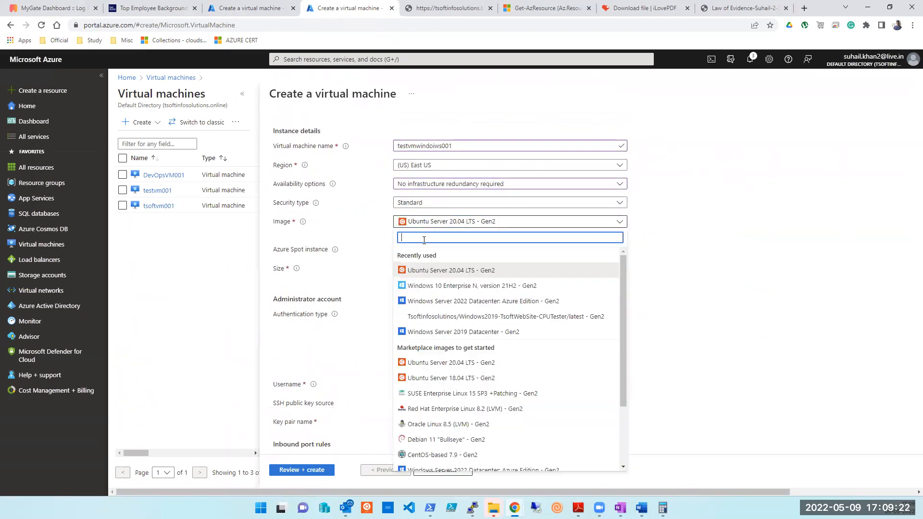
pyautogui.click(425, 301)
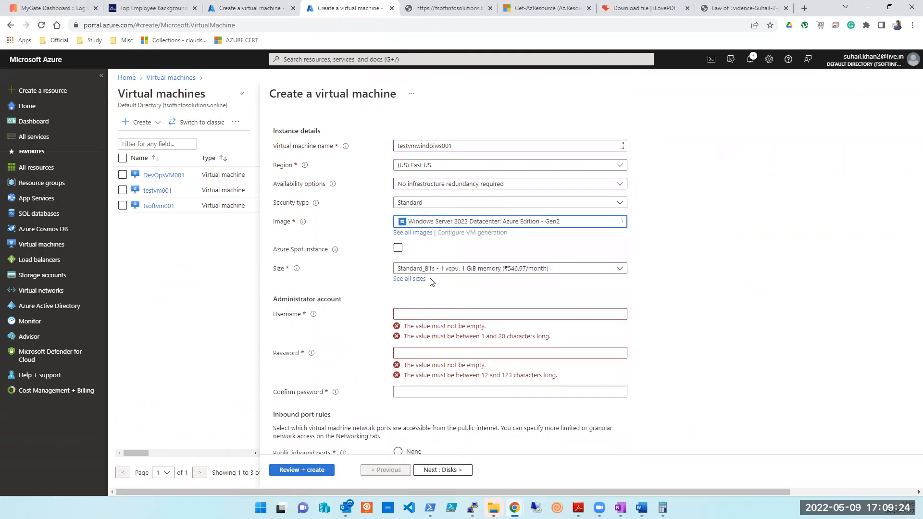
pyautogui.scroll(-1, 429, 275)
# Enter the administrator username, password and password confirmation.
pyautogui.click(428, 265)
pyautogui.write('tapout')
pyautogui.press('Tab')
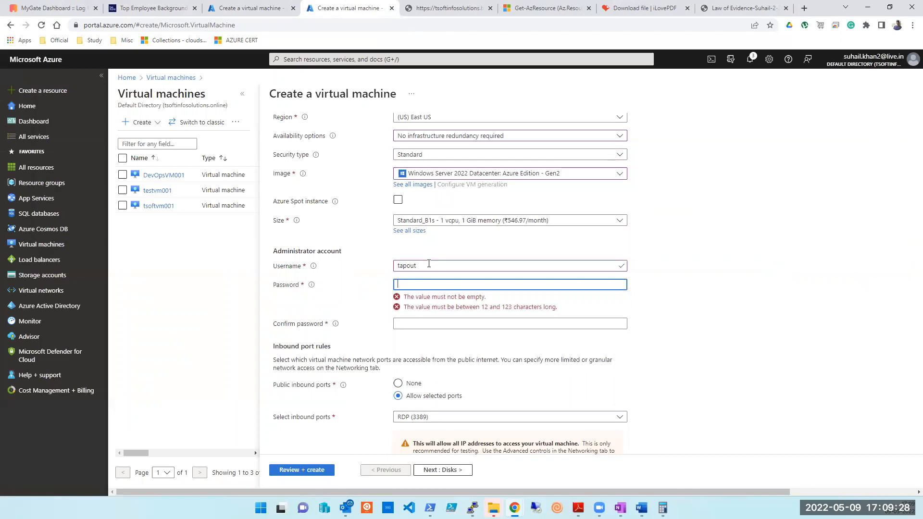
pyautogui.write('••••••••')
pyautogui.press('Tab')
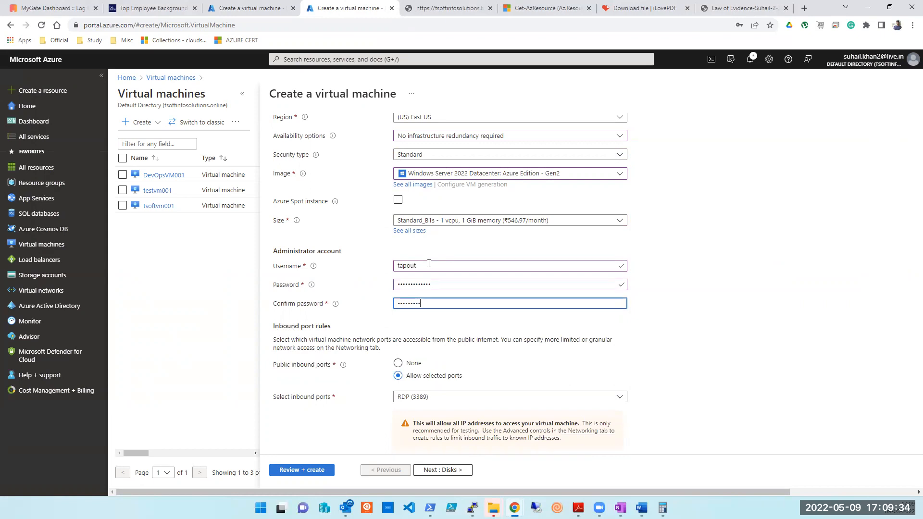
pyautogui.scroll(-2, 429, 263)
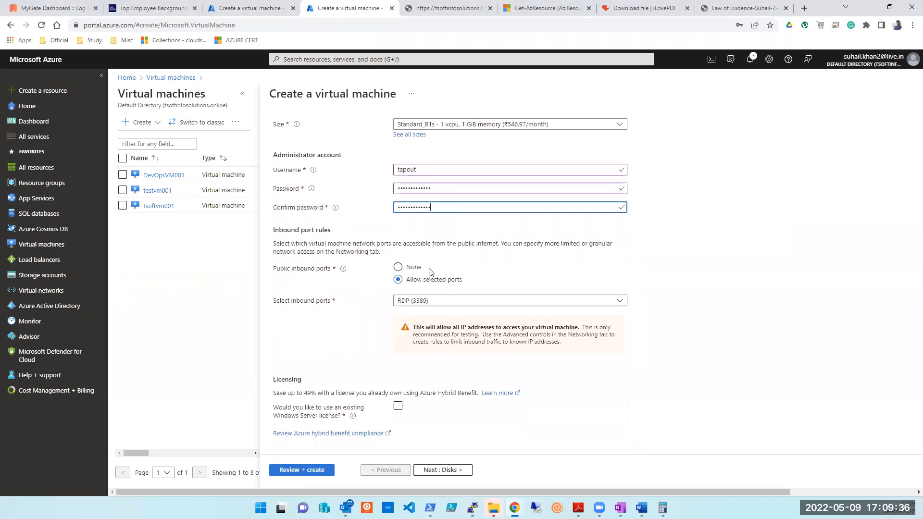
# Allow SSH, HTTPS and HTTP inbound alongside RDP, then continue through Disks to Networking.
pyautogui.click(429, 301)
pyautogui.click(402, 345)
pyautogui.click(402, 329)
pyautogui.click(402, 314)
pyautogui.click(331, 336)
pyautogui.scroll(-1, 413, 481)
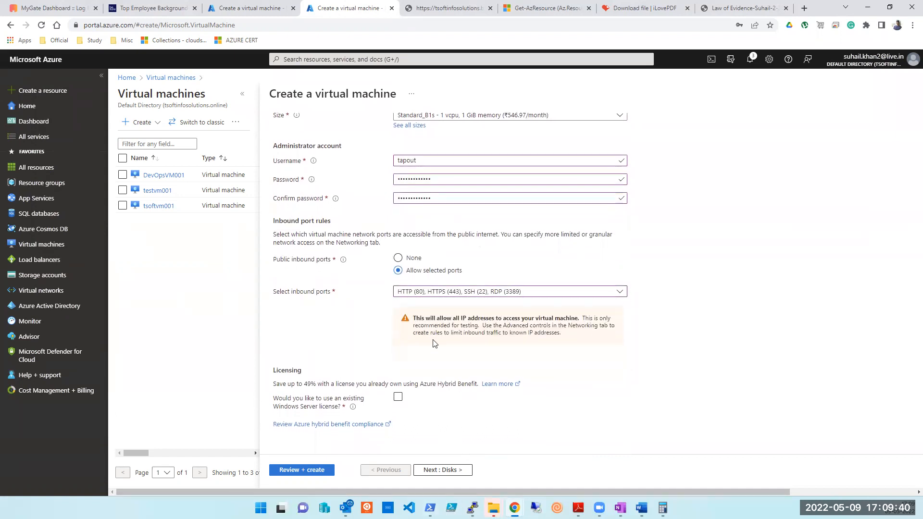
pyautogui.click(423, 293)
pyautogui.click(423, 383)
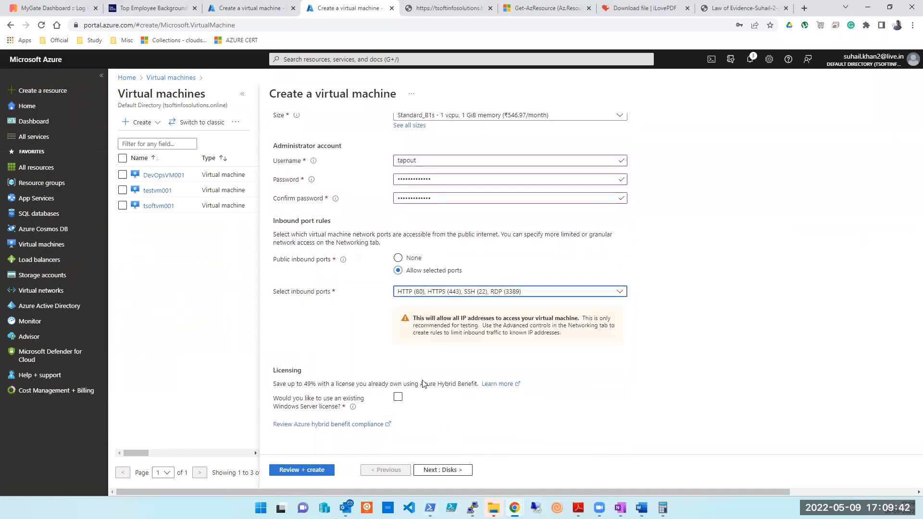
pyautogui.click(444, 471)
pyautogui.click(446, 471)
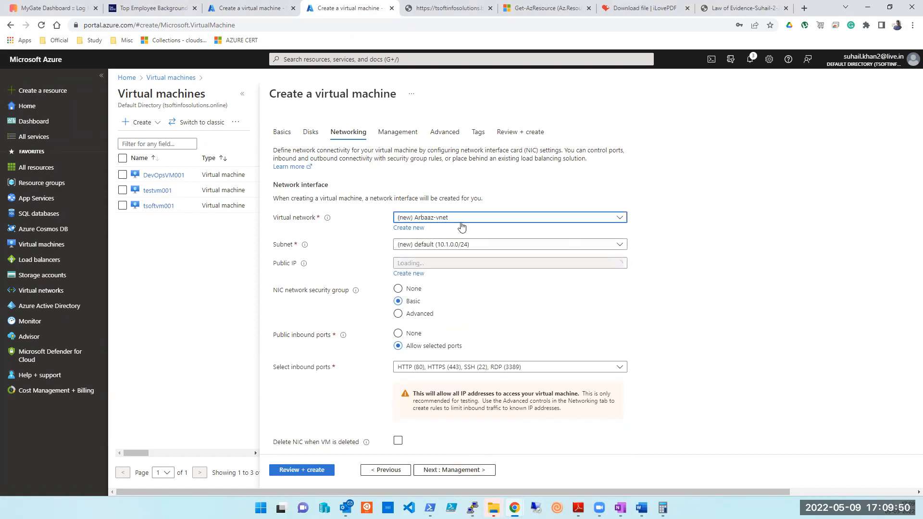
# Select vnet-fin-dev-006 as the virtual network and subnet2 (172.17.0.8/29) as the subnet.
pyautogui.click(459, 217)
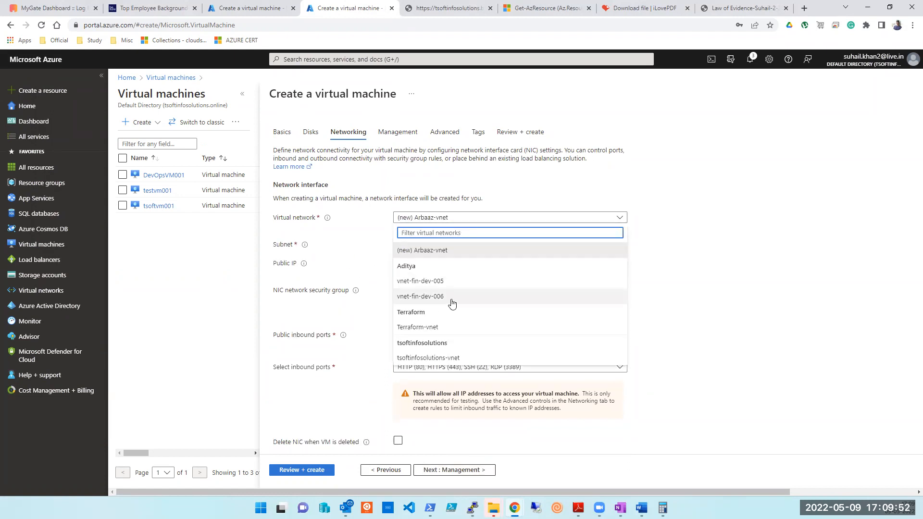
pyautogui.click(425, 298)
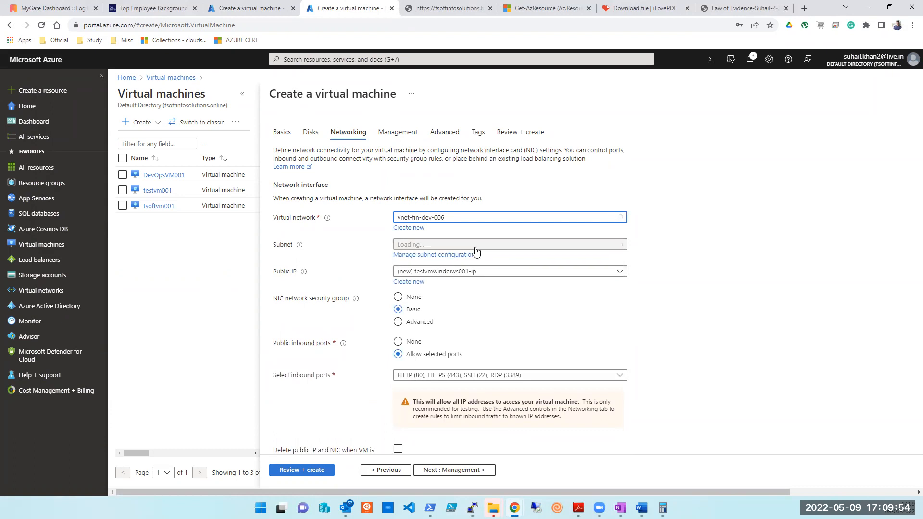
pyautogui.click(520, 246)
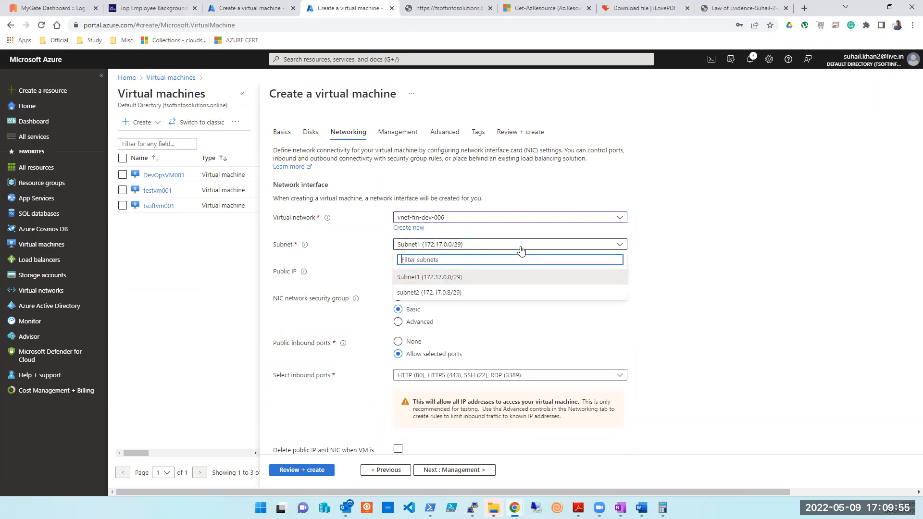
pyautogui.click(446, 292)
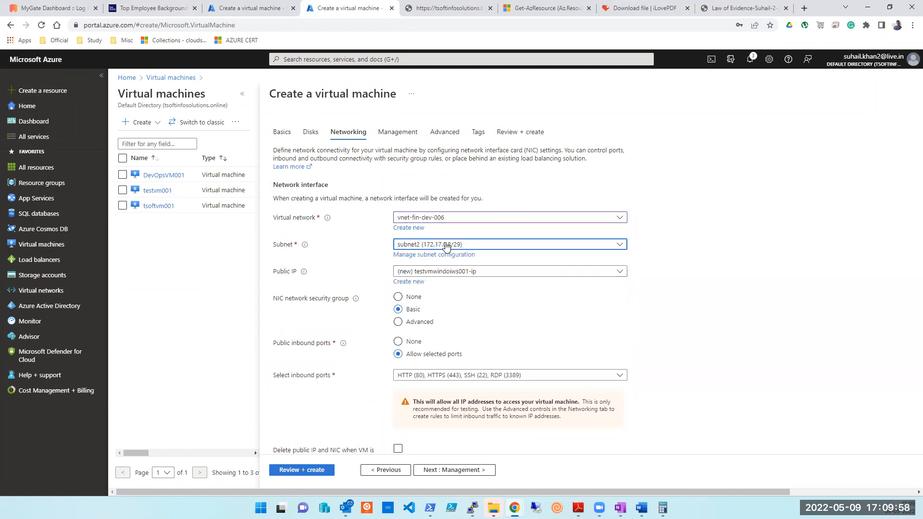
pyautogui.scroll(-3, 461, 288)
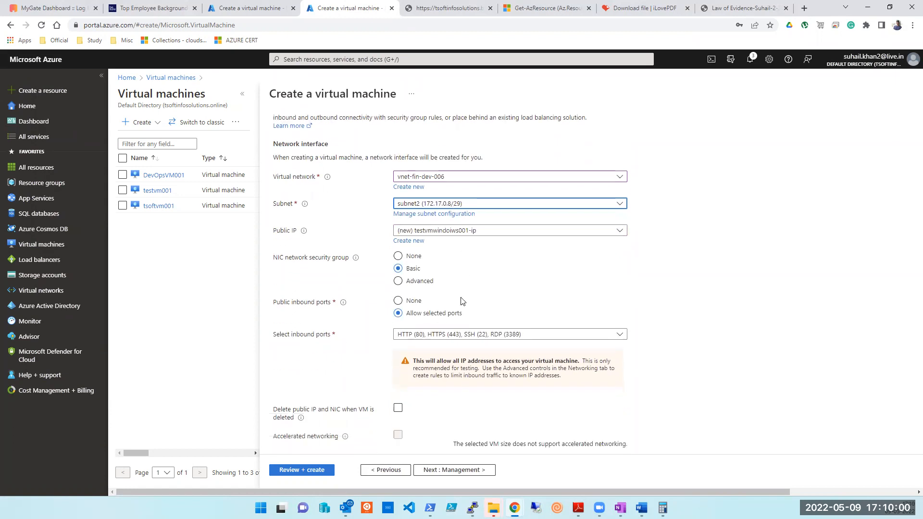
pyautogui.scroll(-1, 461, 310)
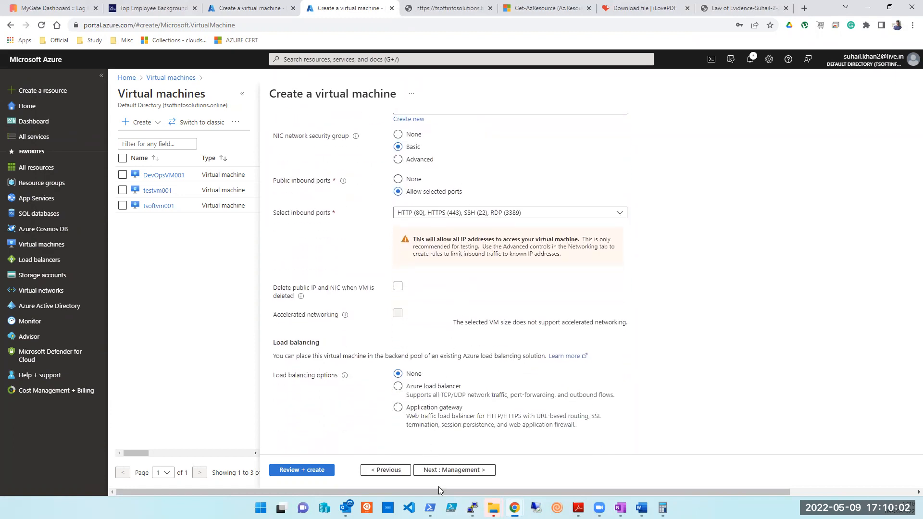
# Turn off auto-shutdown under Management, then pass Advanced and run Review + create validation.
pyautogui.click(451, 471)
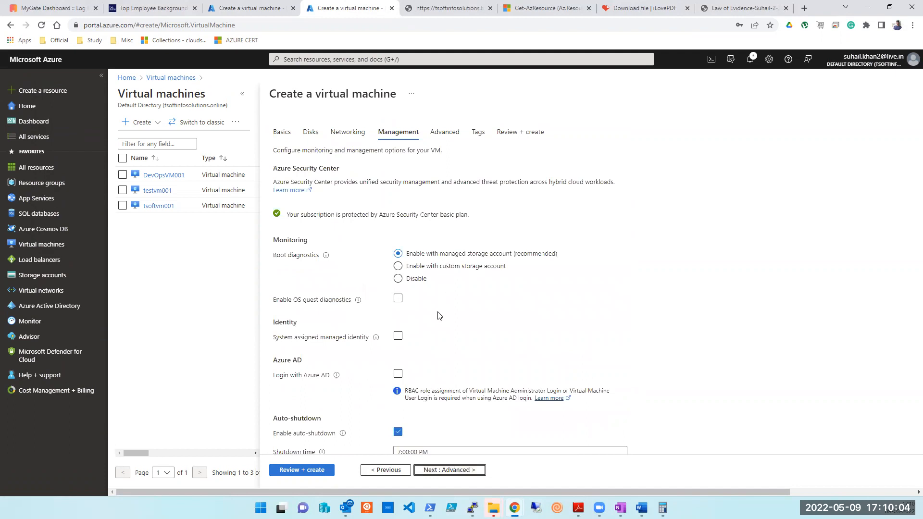
pyautogui.scroll(-3, 439, 316)
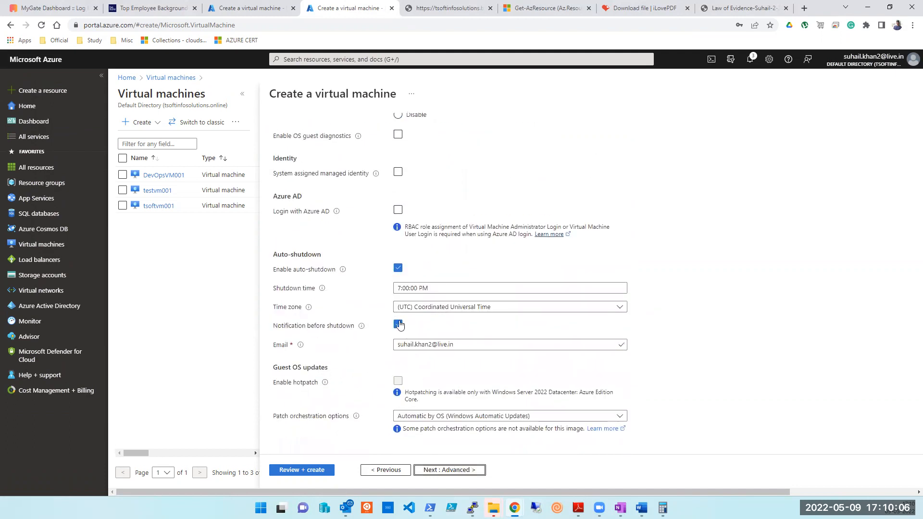
pyautogui.click(578, 190)
pyautogui.click(416, 230)
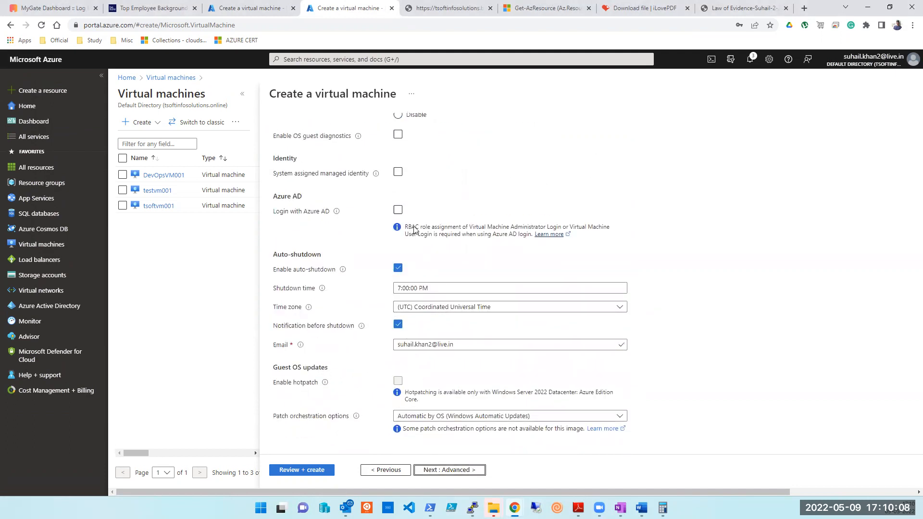
pyautogui.click(398, 268)
pyautogui.click(442, 471)
pyautogui.scroll(-5, 442, 434)
pyautogui.click(304, 473)
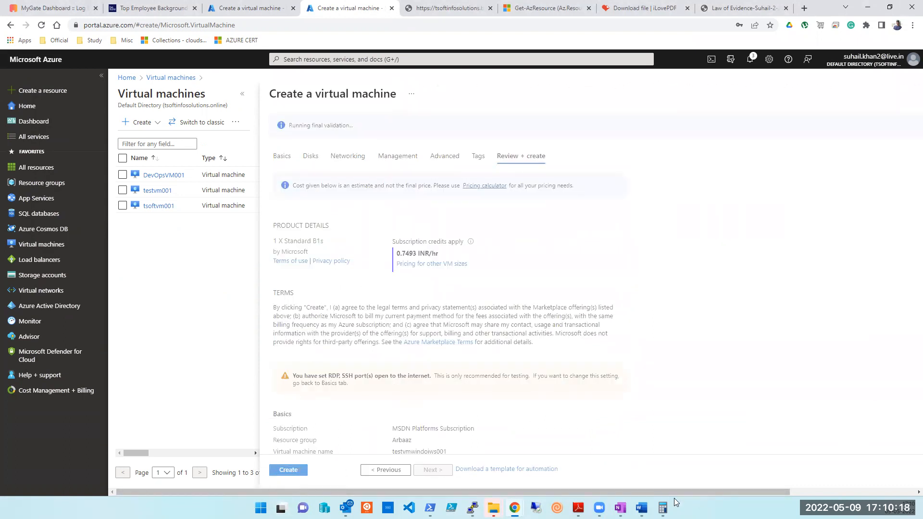
# In the Word notes, add .9 and .10 on new lines below 172.17.0.8.
pyautogui.click(620, 507)
pyautogui.click(620, 508)
pyautogui.click(641, 507)
pyautogui.scroll(-3, 686, 363)
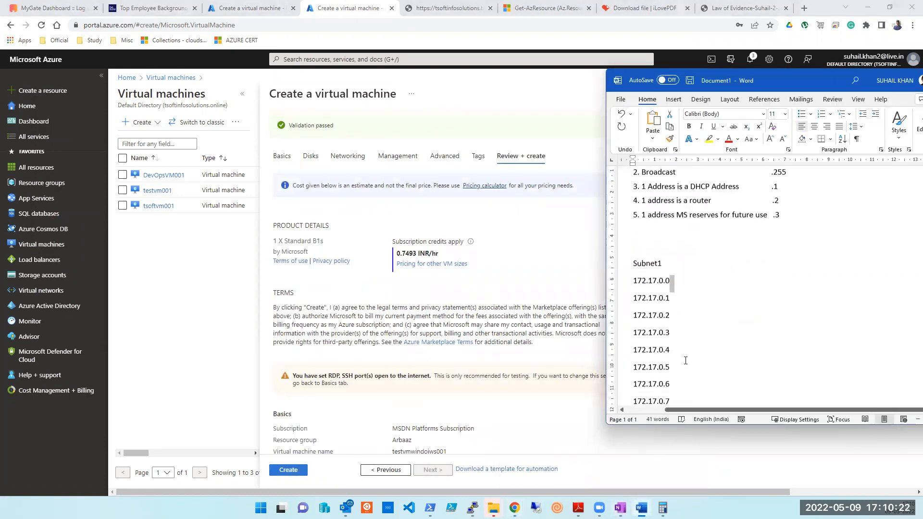
pyautogui.scroll(-2, 685, 360)
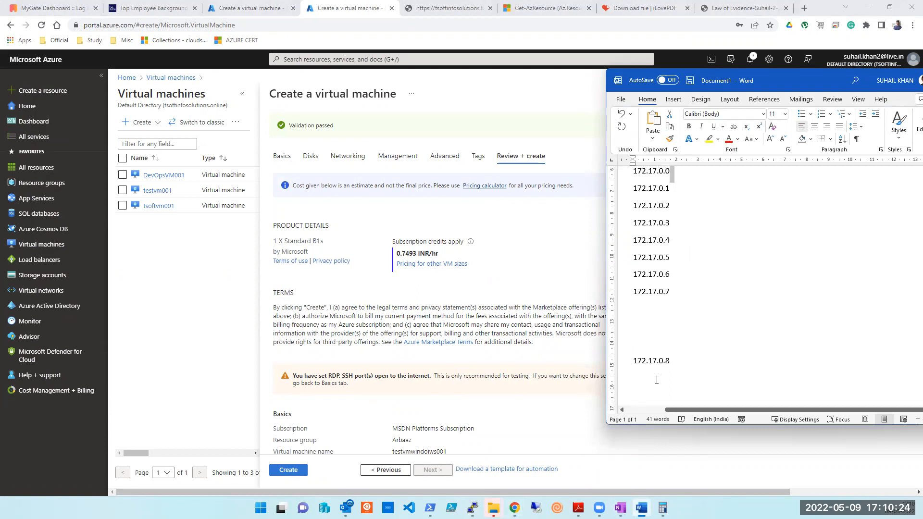
pyautogui.click(669, 360)
pyautogui.press('Return')
pyautogui.write('7')
pyautogui.press('BackSpace')
pyautogui.write('.9')
pyautogui.press('Return')
pyautogui.write('.10')
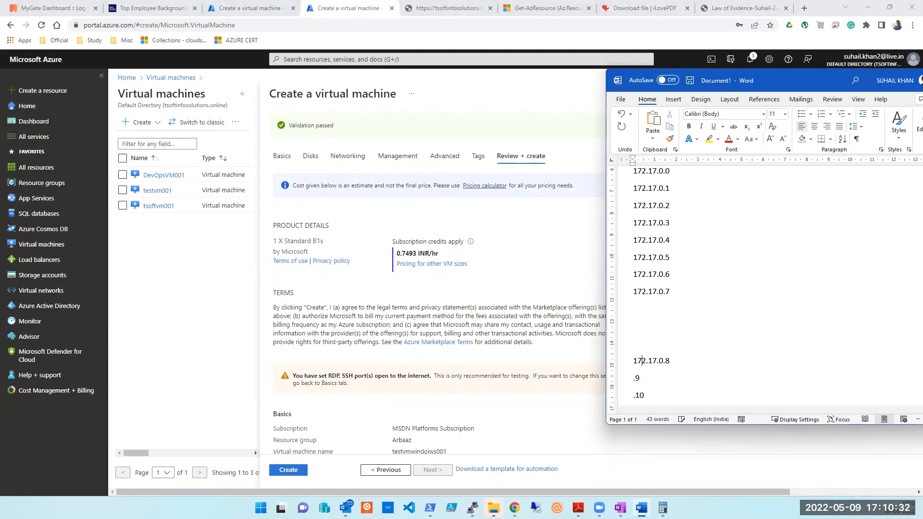
# Add .11 and .12 to the address list, then submit the VM for creation.
pyautogui.scroll(2, 783, 312)
pyautogui.scroll(-3, 785, 314)
pyautogui.click(653, 367)
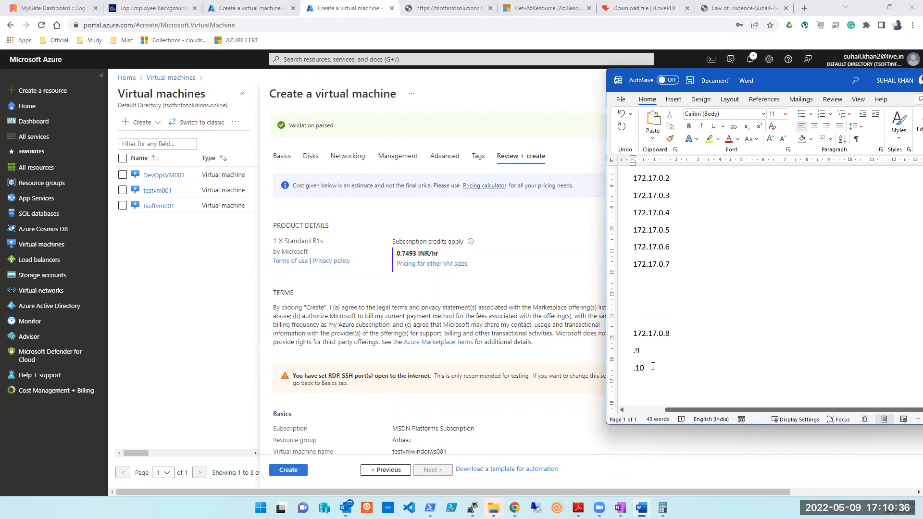
pyautogui.press('Return')
pyautogui.write('.11')
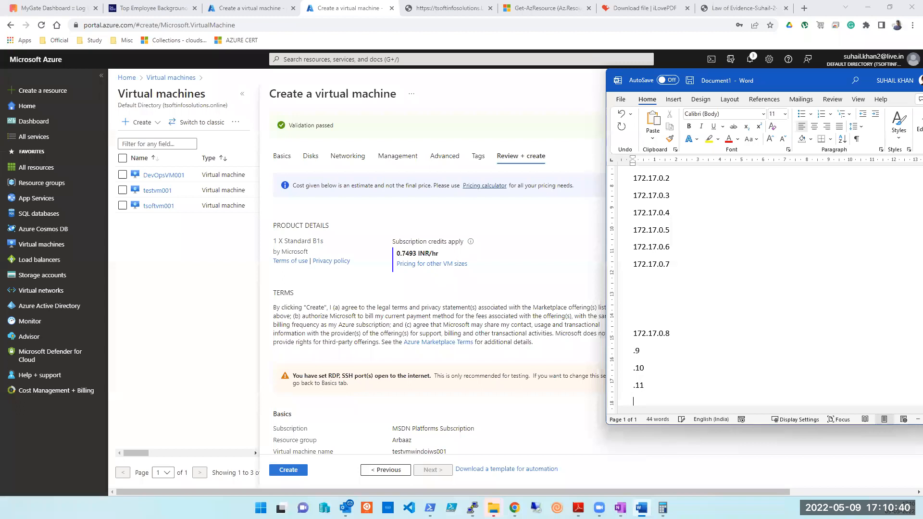
pyautogui.write('.12 nodes')
pyautogui.press('BackSpace')
pyautogui.press('BackSpace')
pyautogui.press('BackSpace')
pyautogui.press('BackSpace')
pyautogui.press('BackSpace')
pyautogui.click(287, 470)
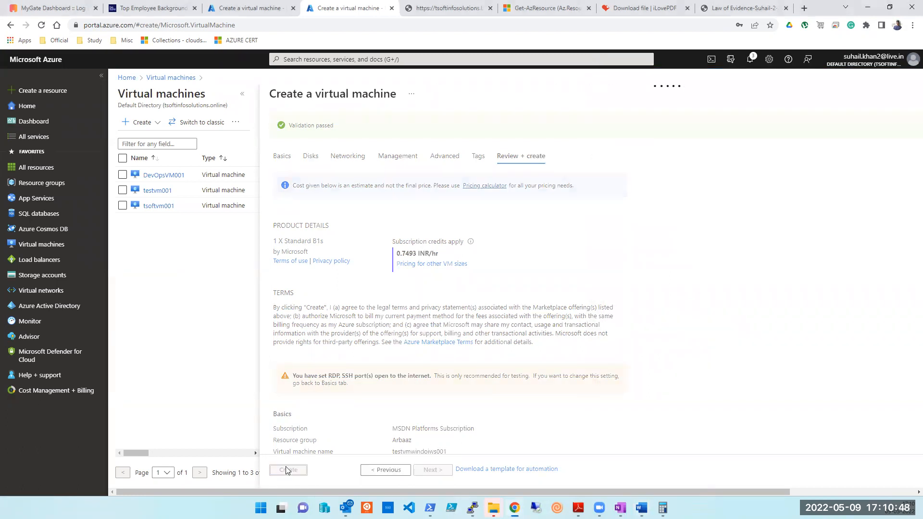
# Discard the edits in the other Create a virtual machine form and open the Virtual machines list.
pyautogui.click(252, 16)
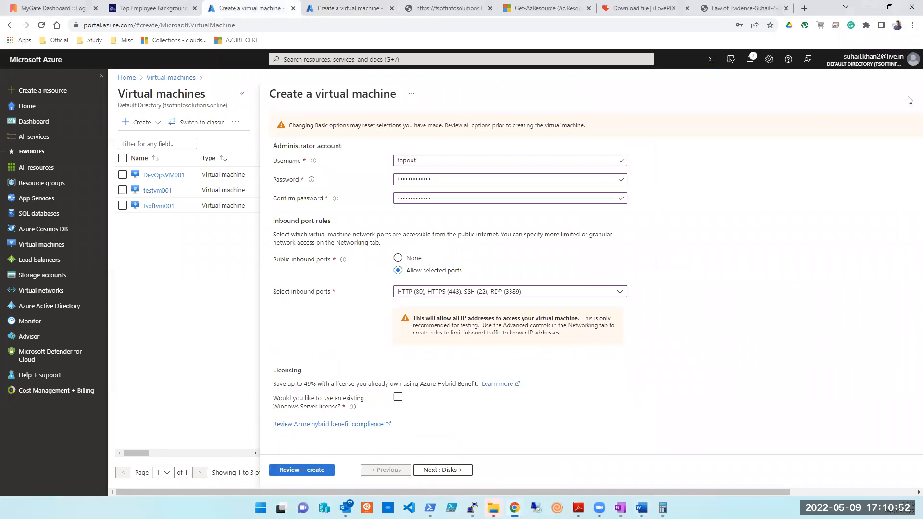
pyautogui.click(126, 78)
pyautogui.click(497, 86)
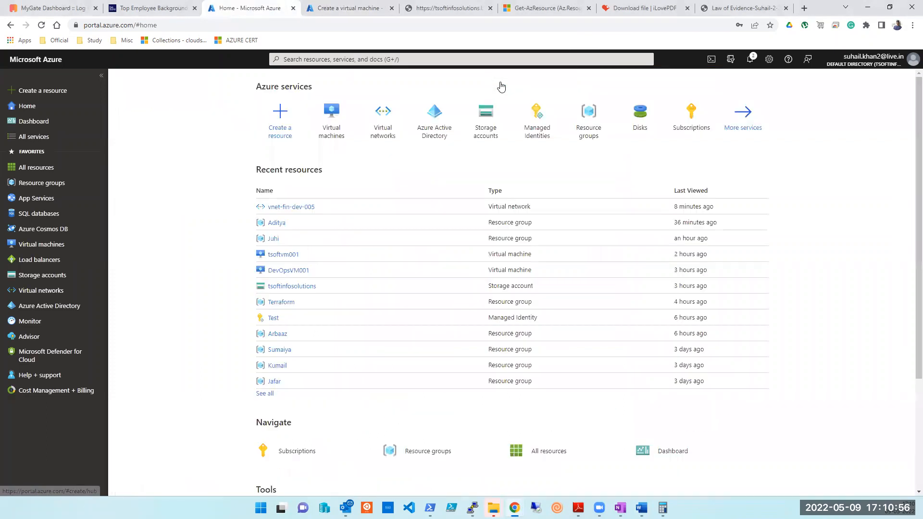
pyautogui.click(329, 139)
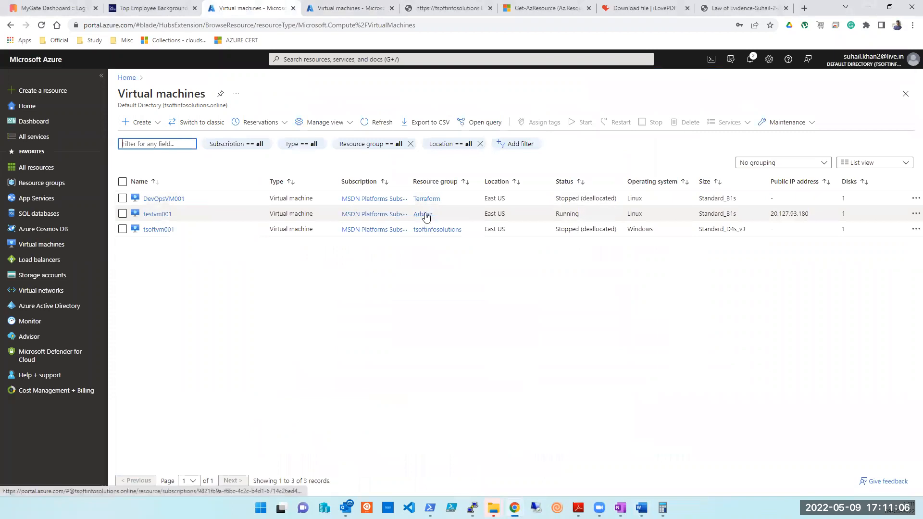
# Select testvm001's private IP 172.17.0.4, check the CreateVm deployment, then maximize OneNote.
pyautogui.click(156, 214)
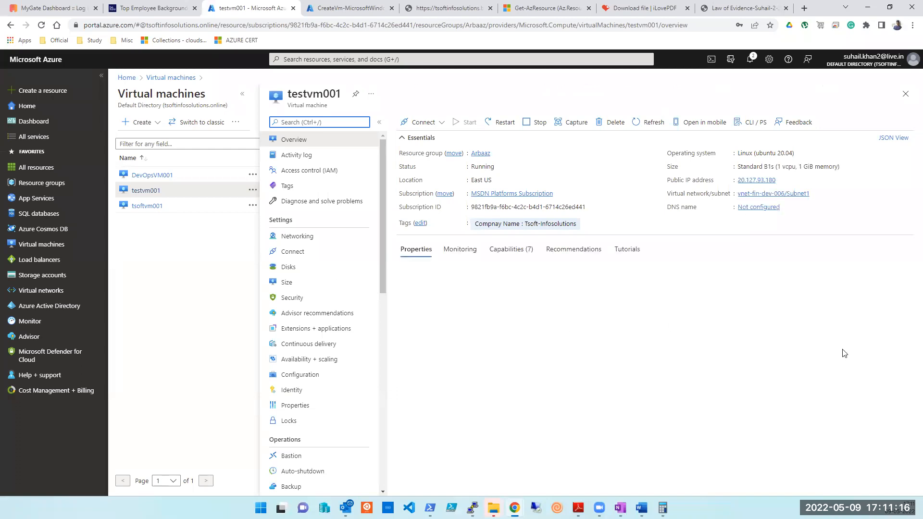
pyautogui.doubleClick(756, 313)
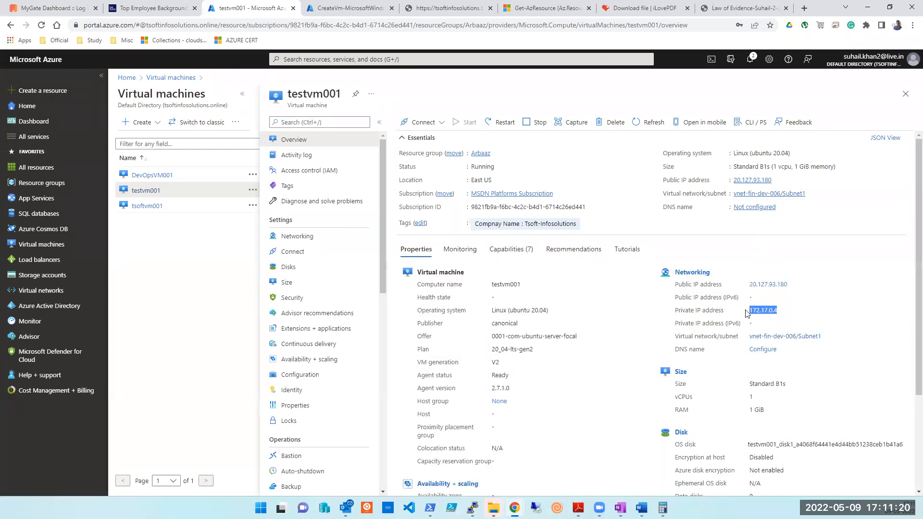
pyautogui.click(320, 7)
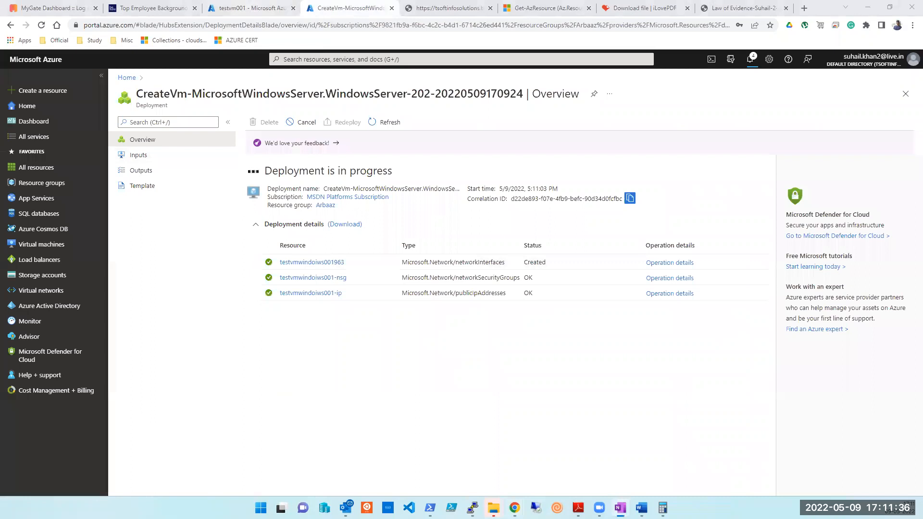
pyautogui.moveTo(922, 117); pyautogui.dragTo(784, 117)
pyautogui.doubleClick(783, 117)
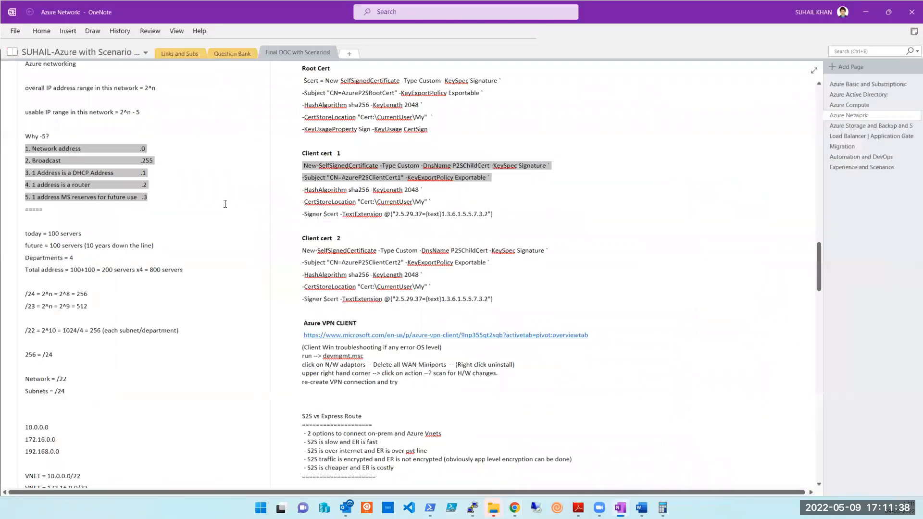
pyautogui.click(836, 85)
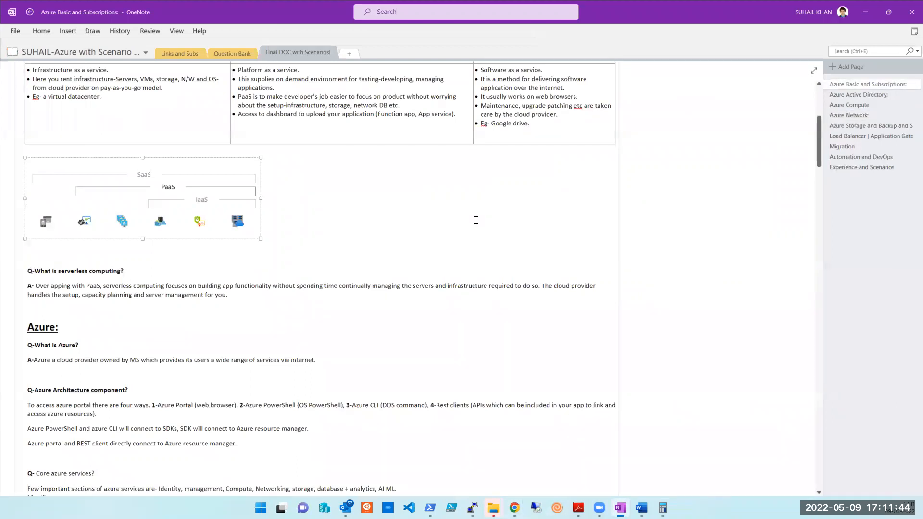
pyautogui.scroll(5, 421, 229)
pyautogui.scroll(-10, 592, 254)
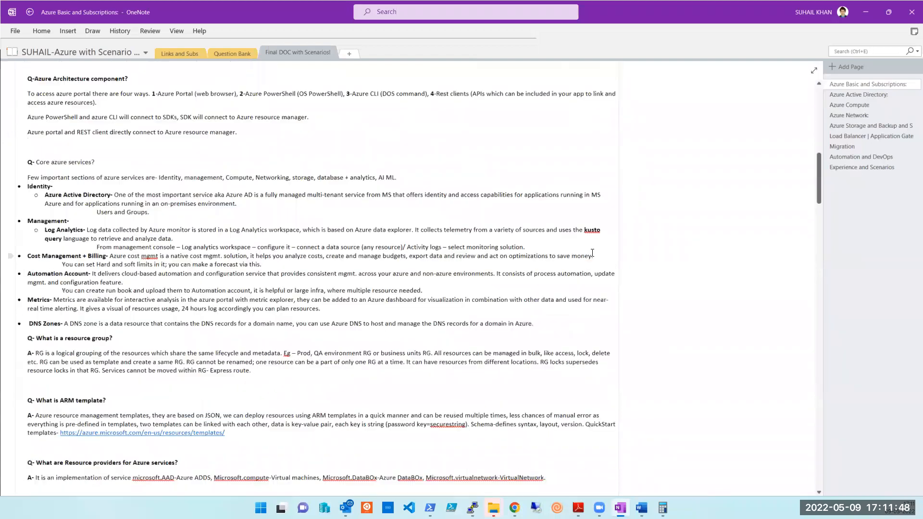
pyautogui.scroll(-10, 592, 253)
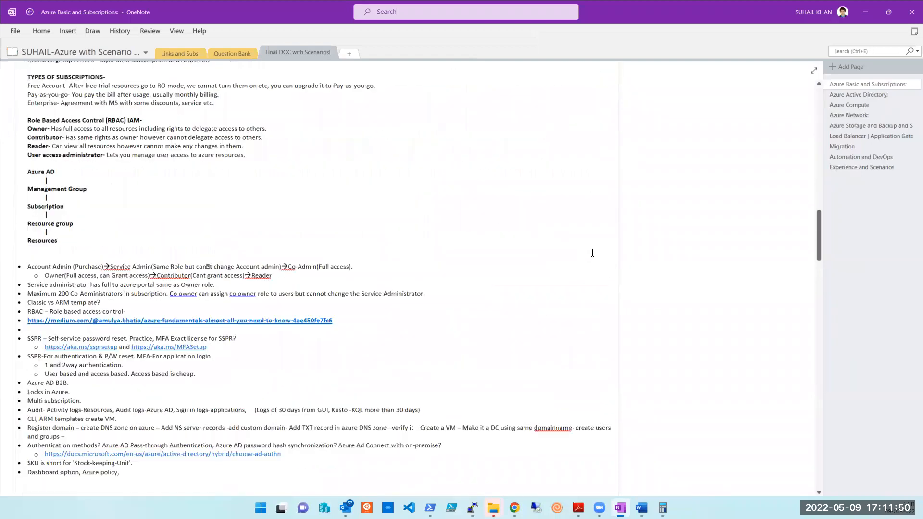
pyautogui.scroll(-5, 592, 254)
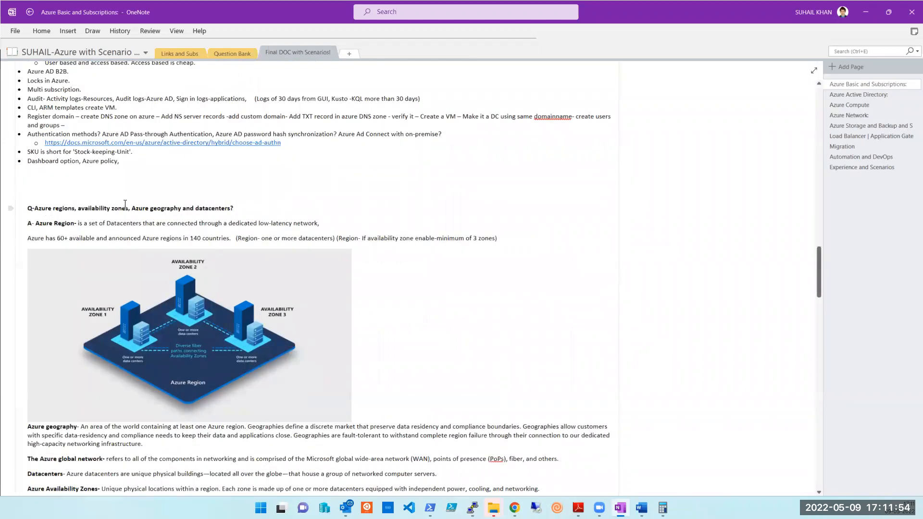
pyautogui.scroll(-3, 218, 160)
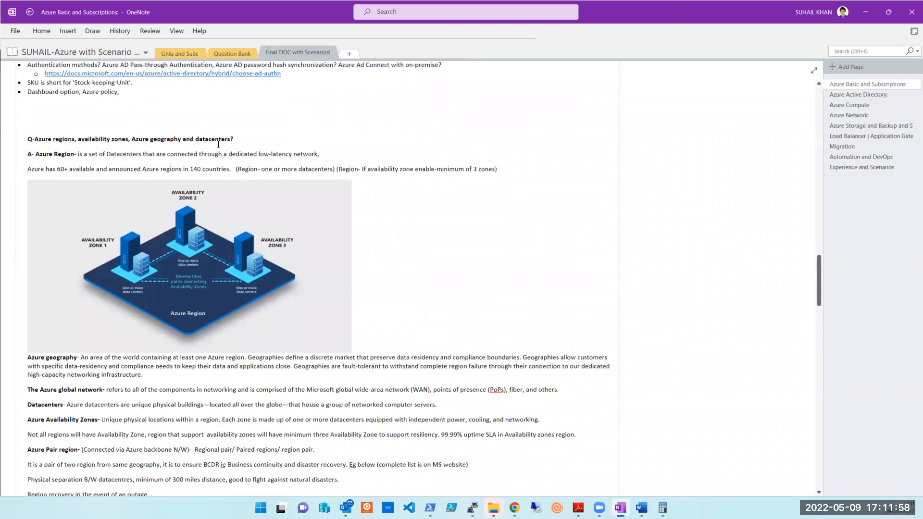
pyautogui.scroll(-1, 219, 143)
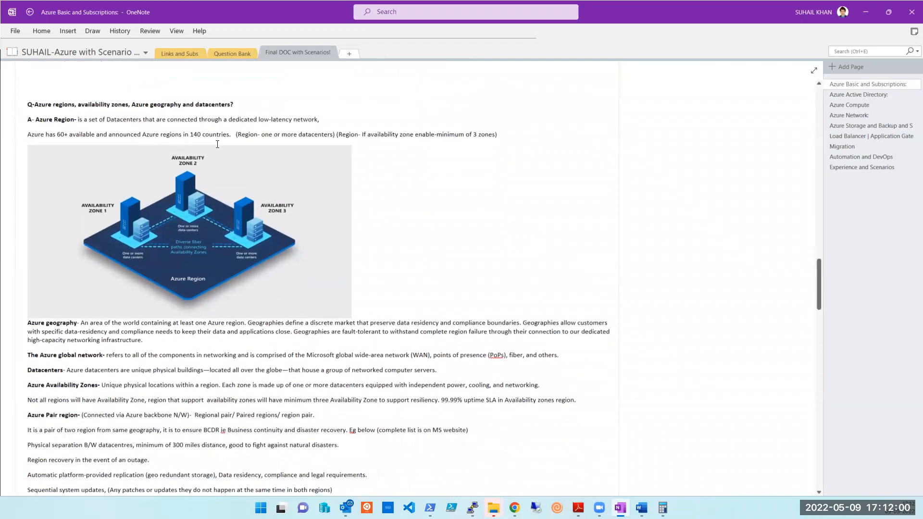
pyautogui.scroll(-5, 217, 144)
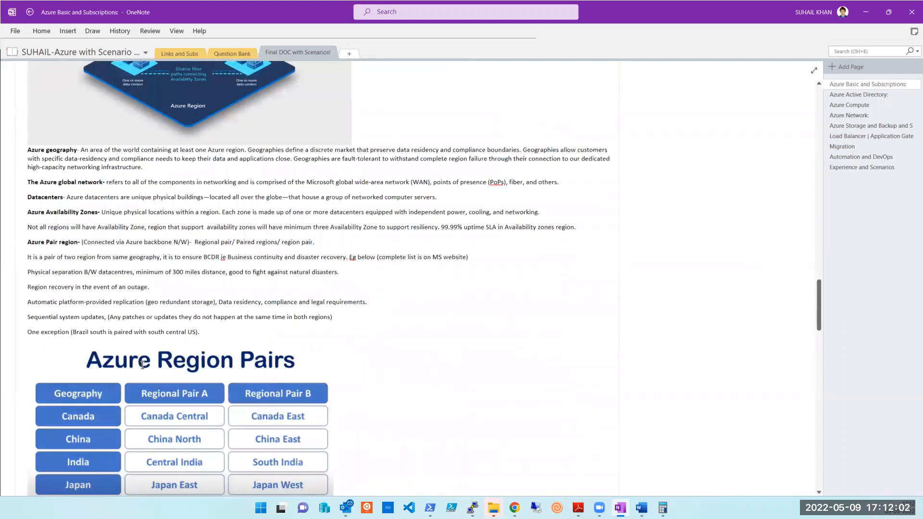
pyautogui.scroll(-11, 142, 366)
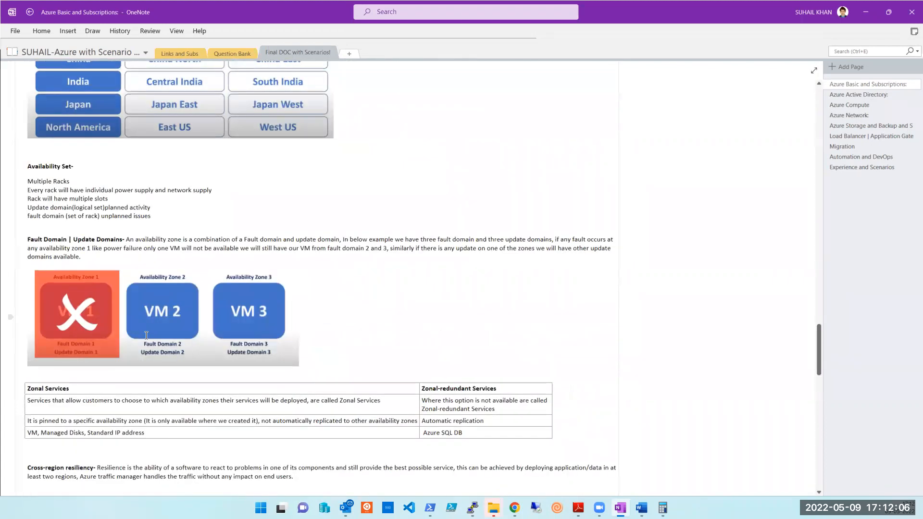
pyautogui.scroll(-6, 146, 335)
pyautogui.scroll(-9, 146, 335)
pyautogui.scroll(4, 146, 335)
pyautogui.scroll(10, 146, 335)
pyautogui.scroll(6, 146, 335)
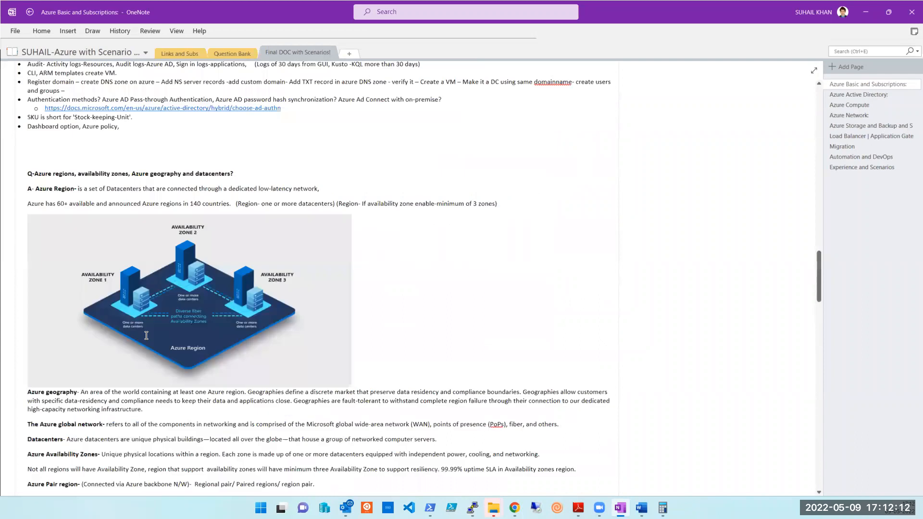
pyautogui.scroll(14, 146, 335)
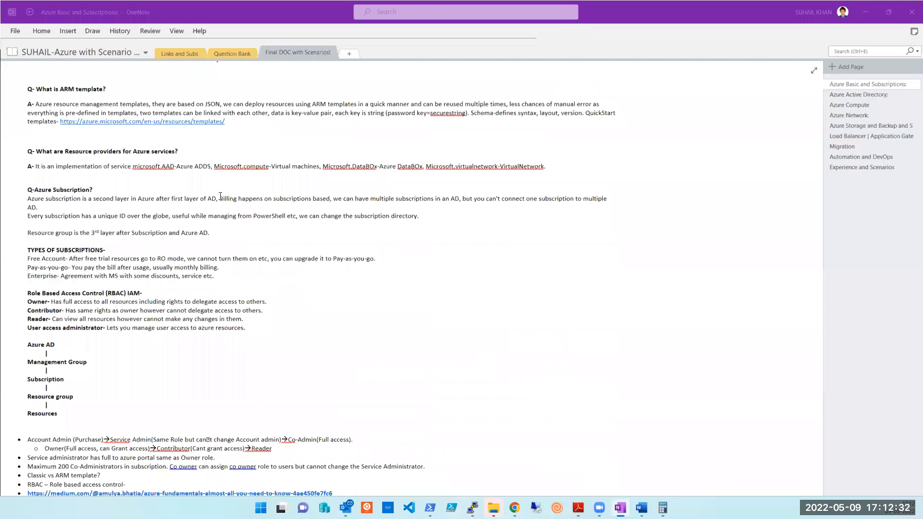
# Scroll through the OneNote Azure Network notes on subnet calculations and VPN certificates.
pyautogui.scroll(15, 220, 196)
pyautogui.scroll(-5, 220, 196)
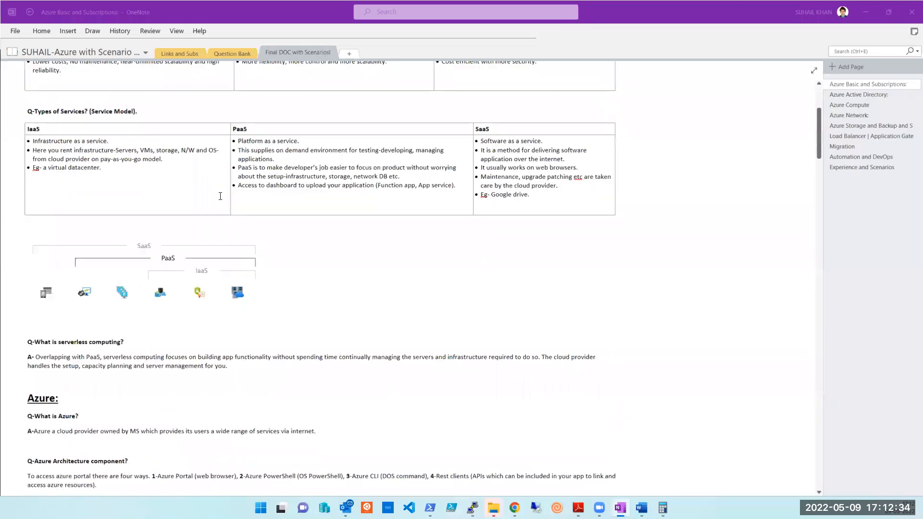
pyautogui.scroll(-15, 220, 196)
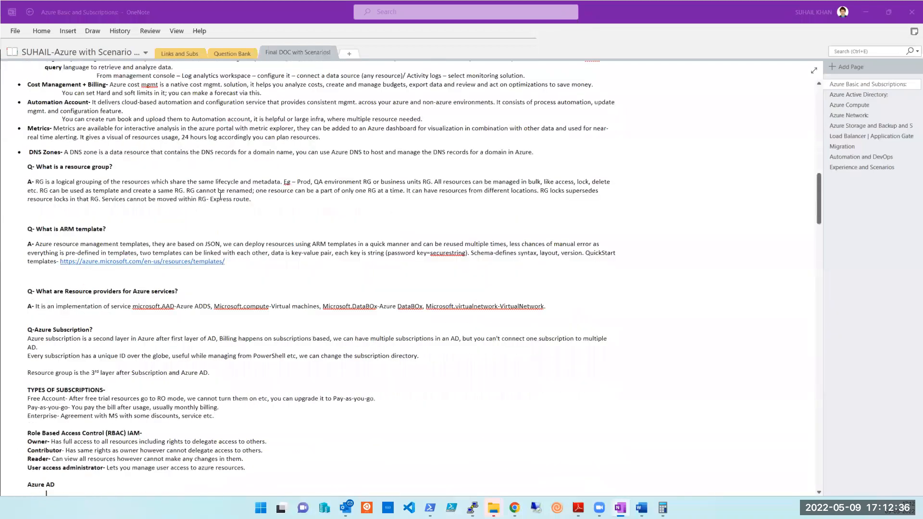
pyautogui.scroll(-1, 220, 196)
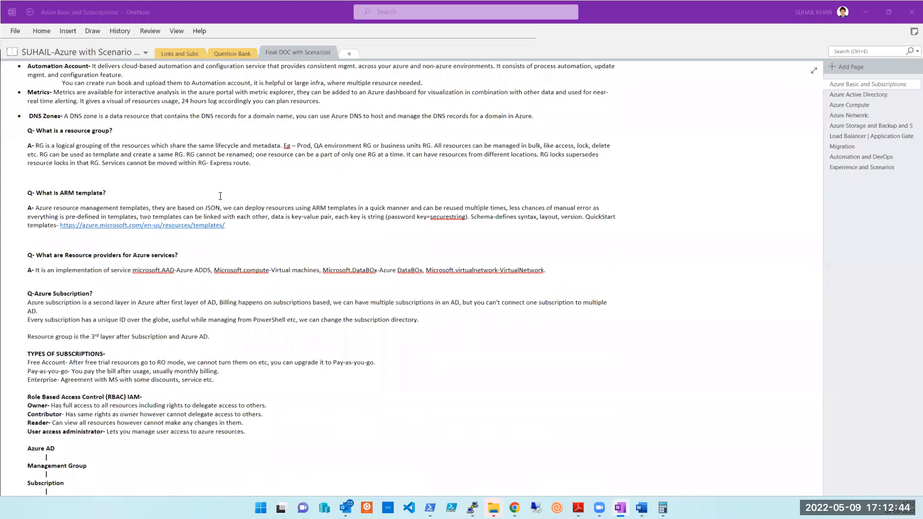
pyautogui.scroll(-7, 220, 196)
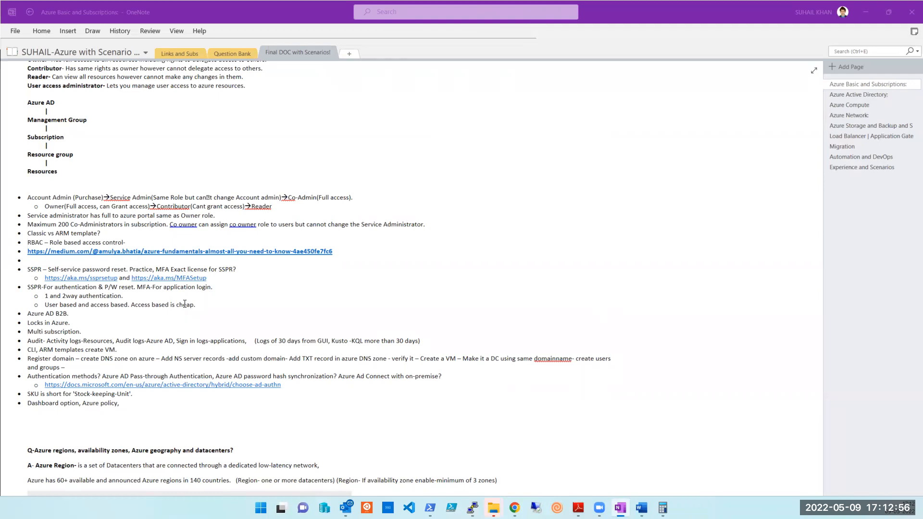
pyautogui.scroll(-5, 185, 303)
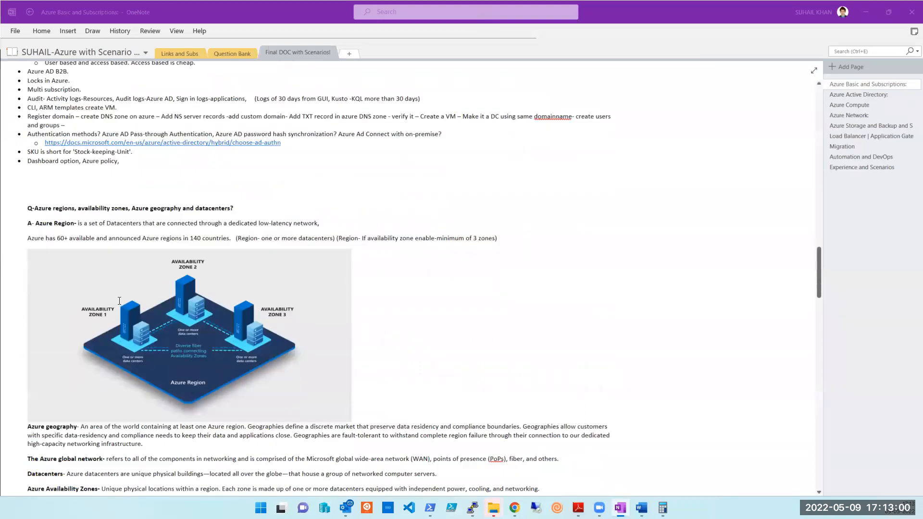
pyautogui.scroll(-4, 119, 301)
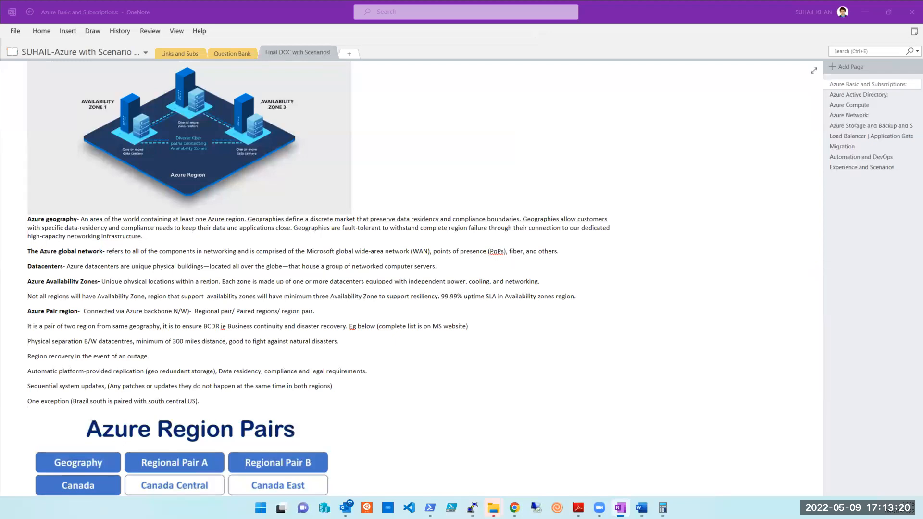
pyautogui.scroll(6, 81, 310)
pyautogui.scroll(-5, 82, 310)
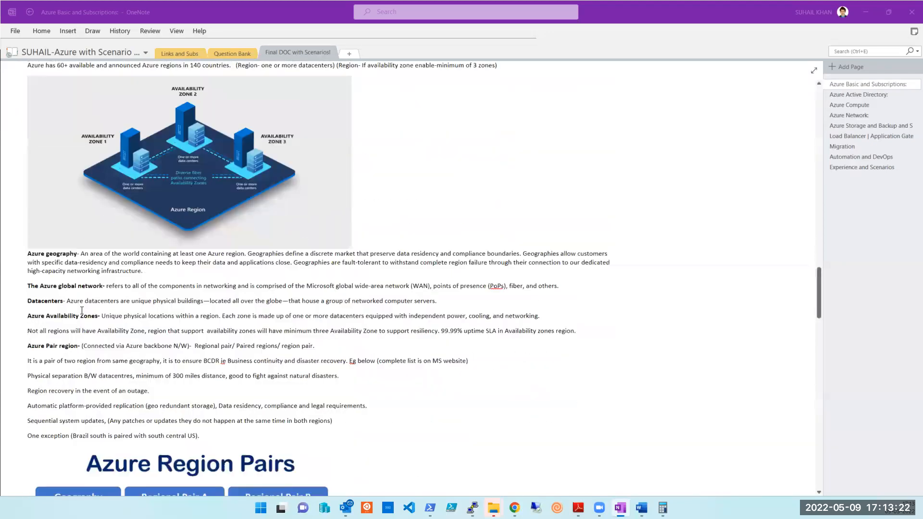
pyautogui.scroll(-3, 81, 311)
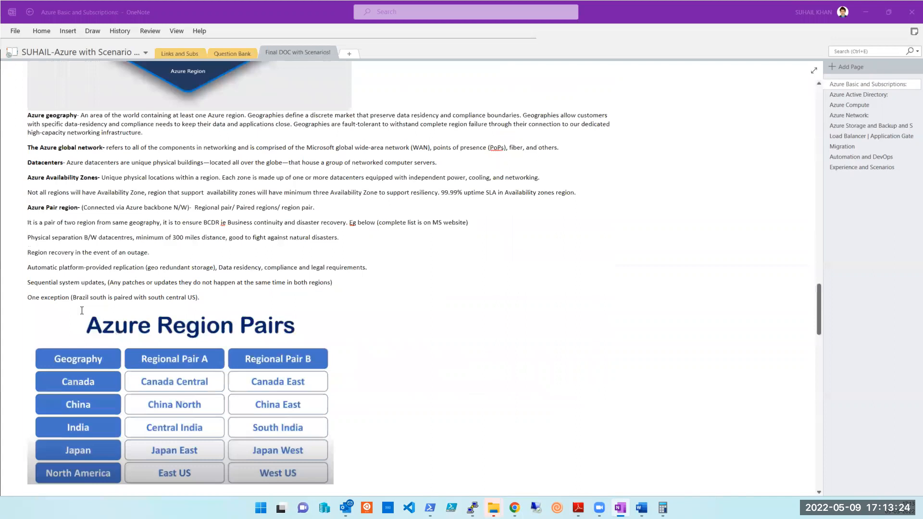
pyautogui.scroll(-3, 81, 310)
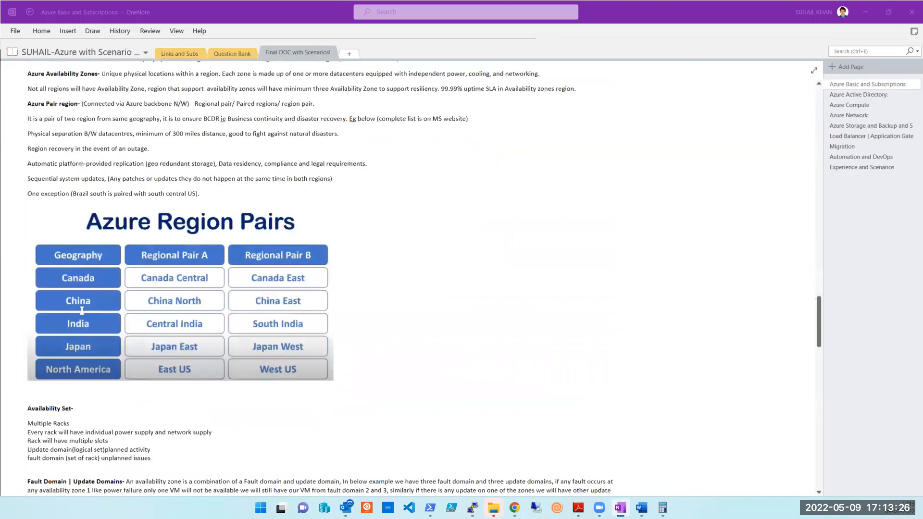
pyautogui.scroll(-3, 82, 311)
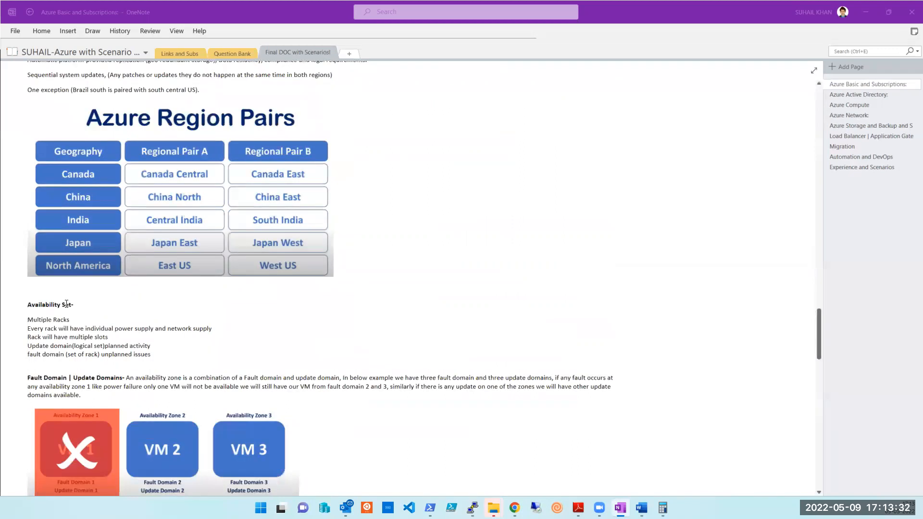
pyautogui.scroll(-5, 75, 374)
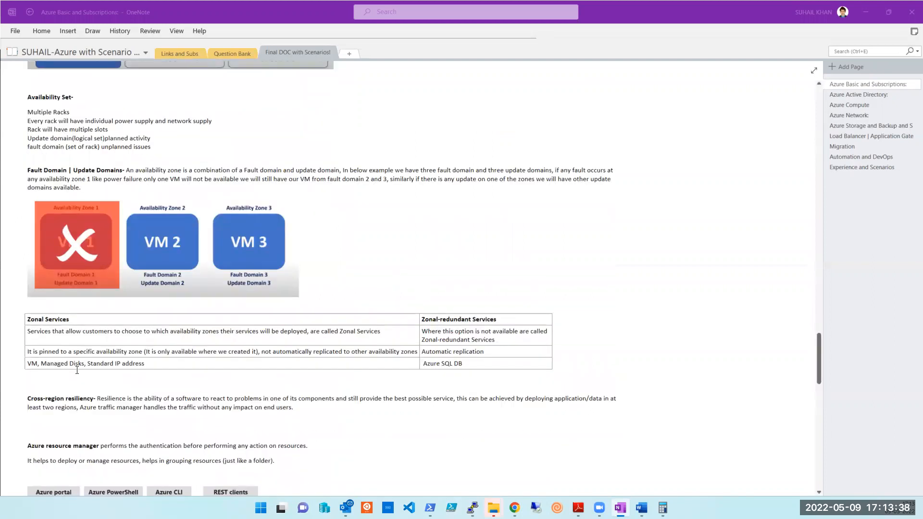
# Return to the Azure portal's completed Windows Server deployment in the Arbaaz resource group.
pyautogui.scroll(15, 77, 370)
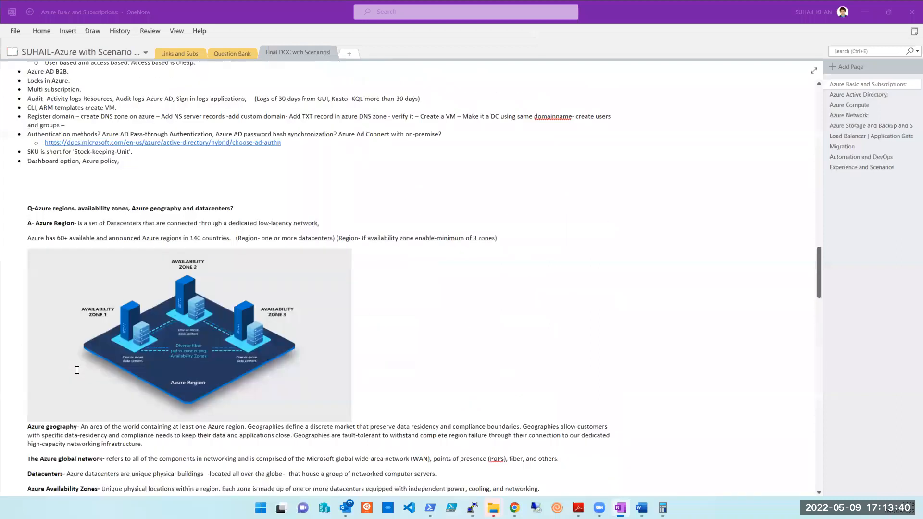
pyautogui.scroll(15, 77, 370)
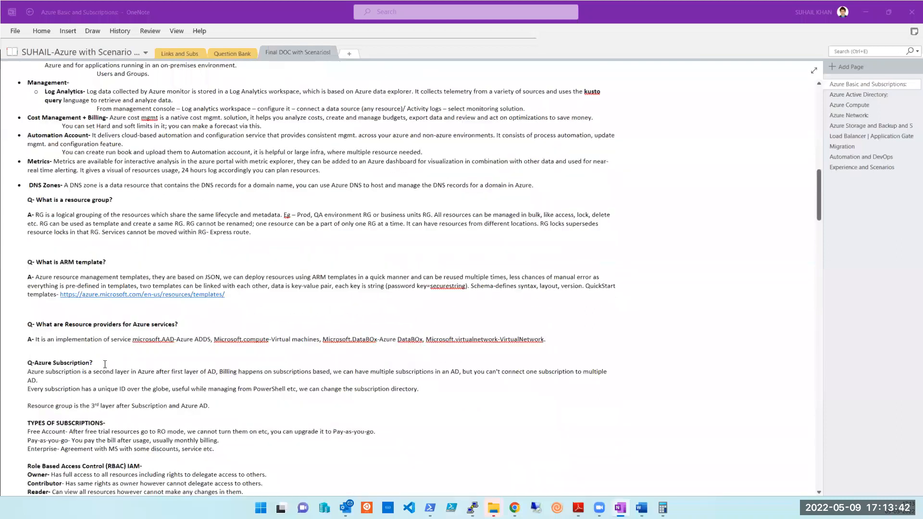
pyautogui.moveTo(514, 508)
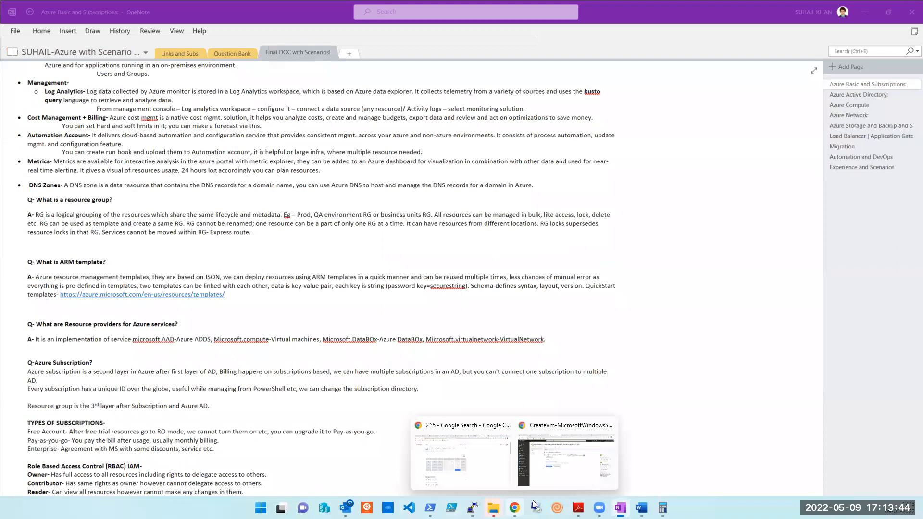
pyautogui.click(552, 478)
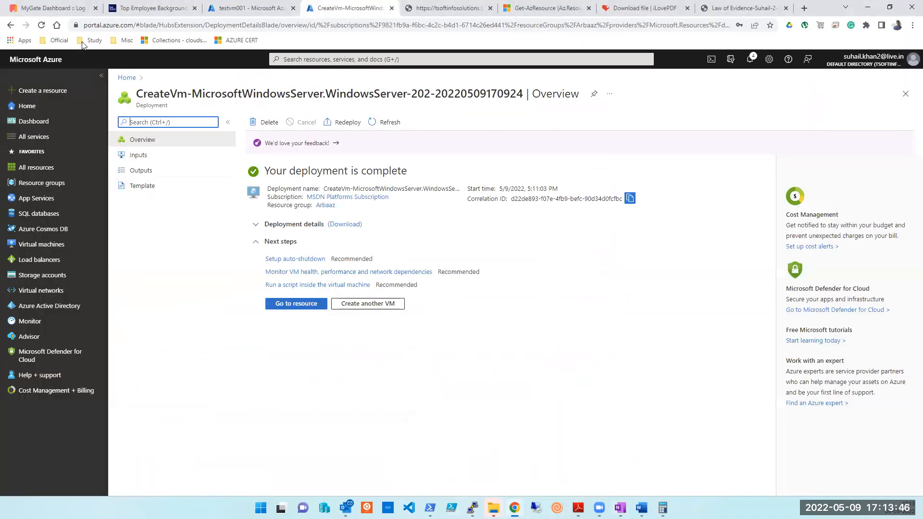
# Check testvm001's private IP 172.17.0.4, then return to the Azure notes in OneNote.
pyautogui.click(262, 13)
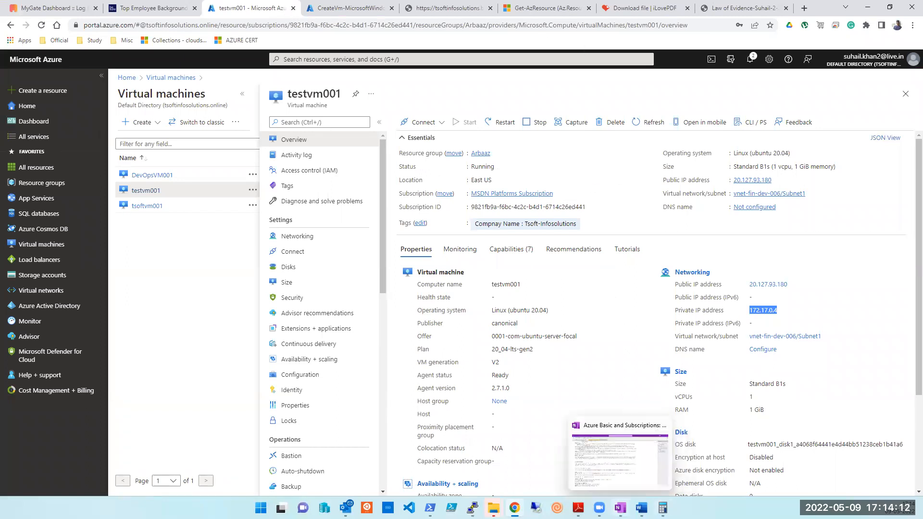
pyautogui.click(620, 508)
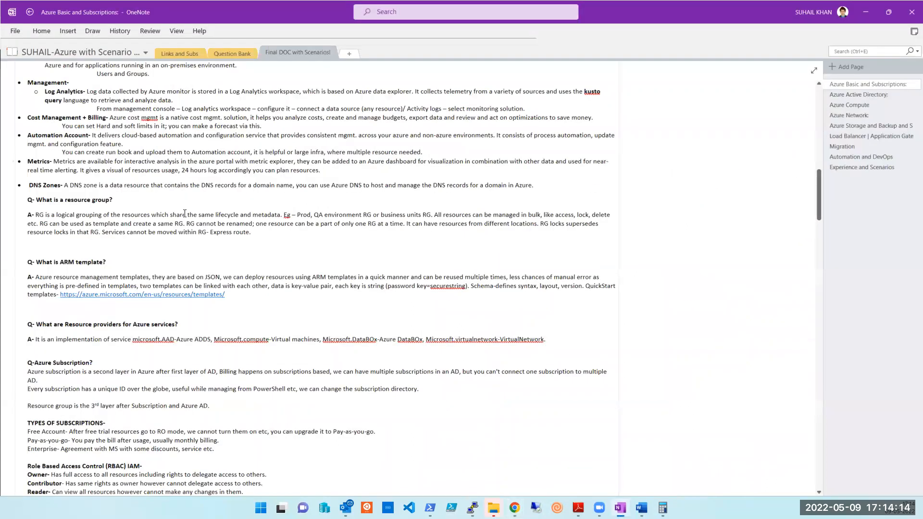
# Scroll the Azure notes and briefly highlight the Azure regions heading.
pyautogui.scroll(5, 185, 213)
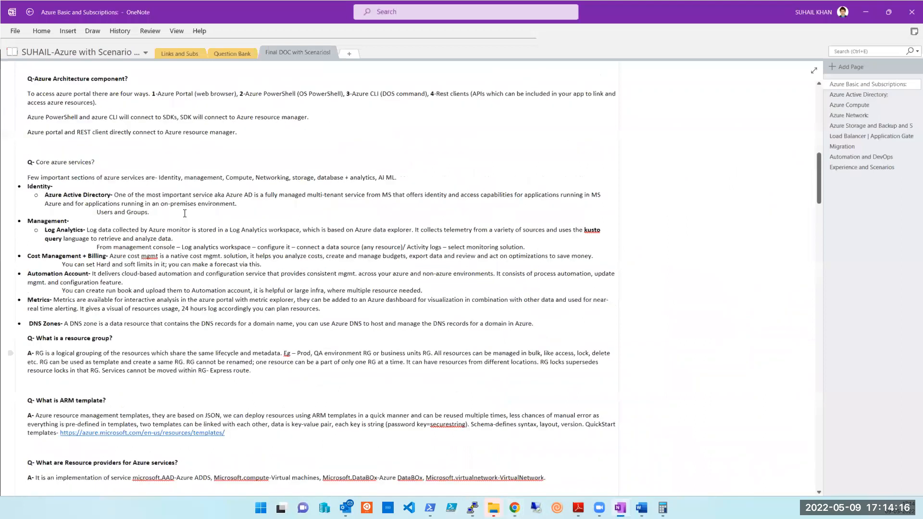
pyautogui.scroll(2, 185, 213)
pyautogui.scroll(-20, 195, 241)
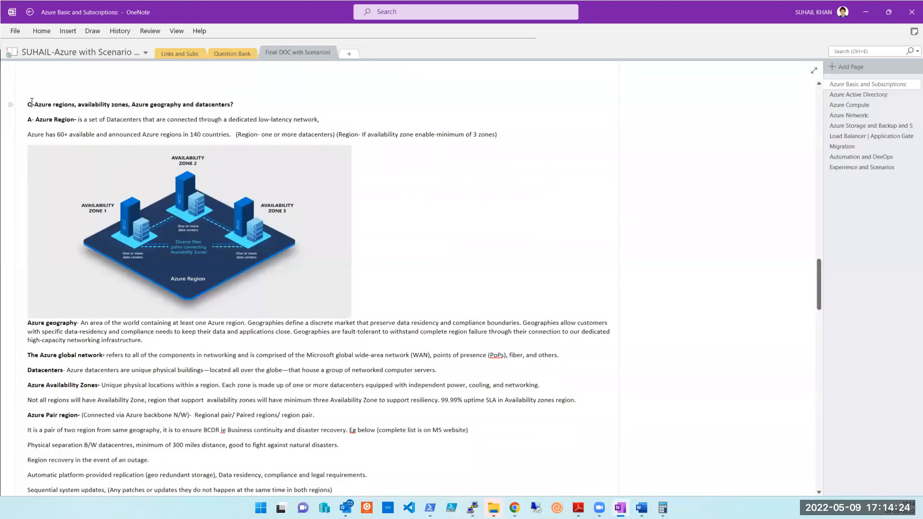
pyautogui.moveTo(101, 116); pyautogui.dragTo(112, 106)
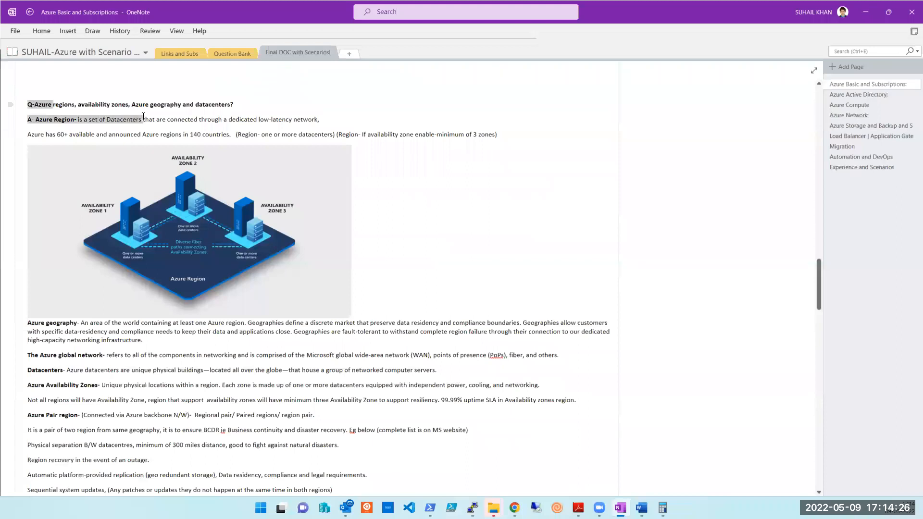
pyautogui.click(112, 105)
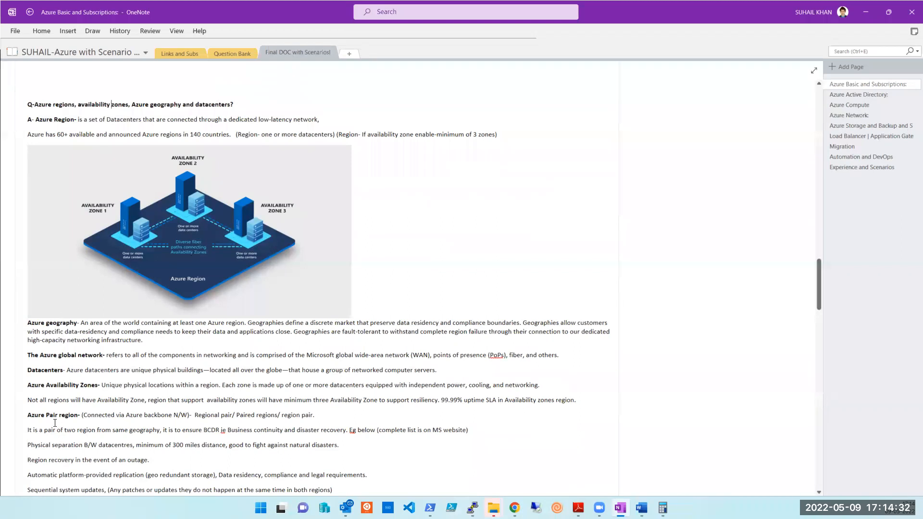
# Read further down the notes, then minimize OneNote to reveal the Azure portal.
pyautogui.scroll(-10, 55, 423)
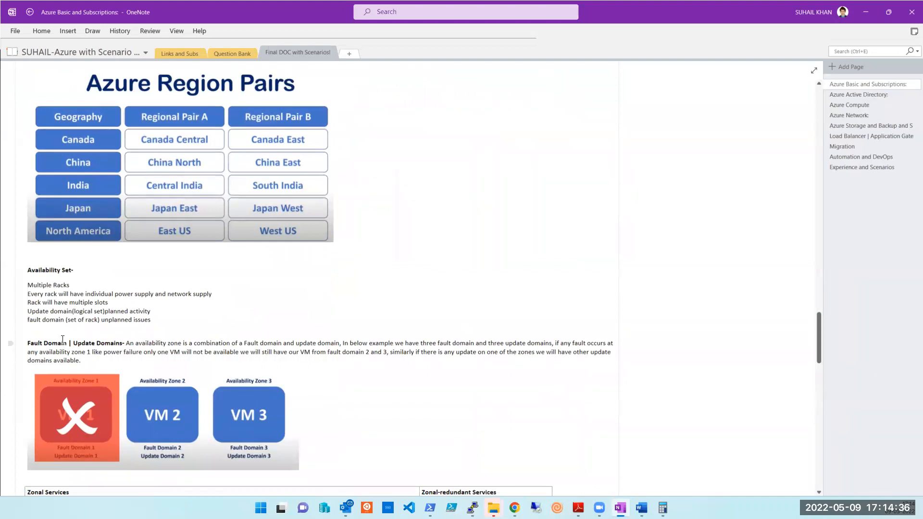
pyautogui.scroll(-2, 169, 397)
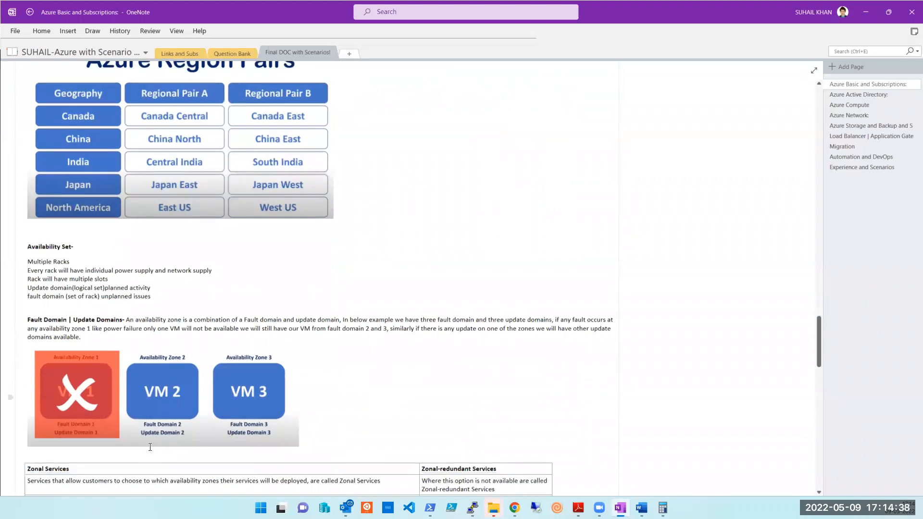
pyautogui.scroll(-2, 63, 365)
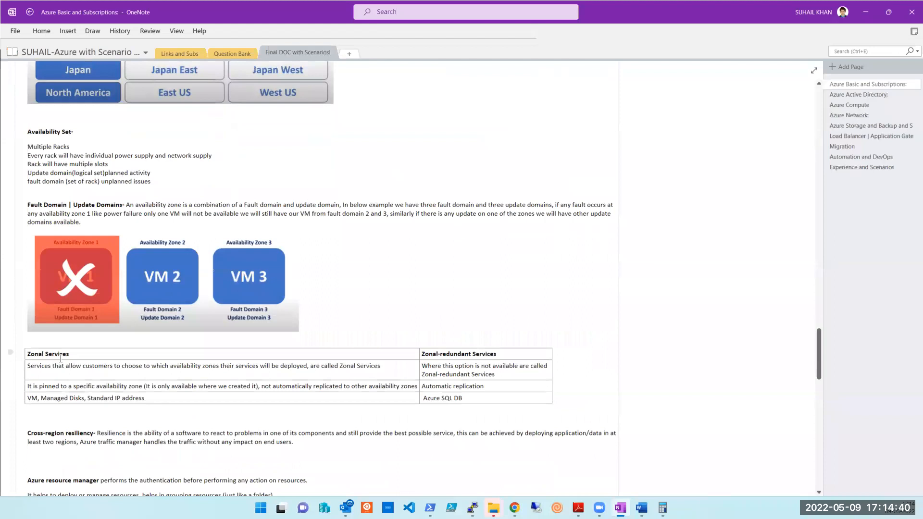
pyautogui.scroll(-2, 61, 358)
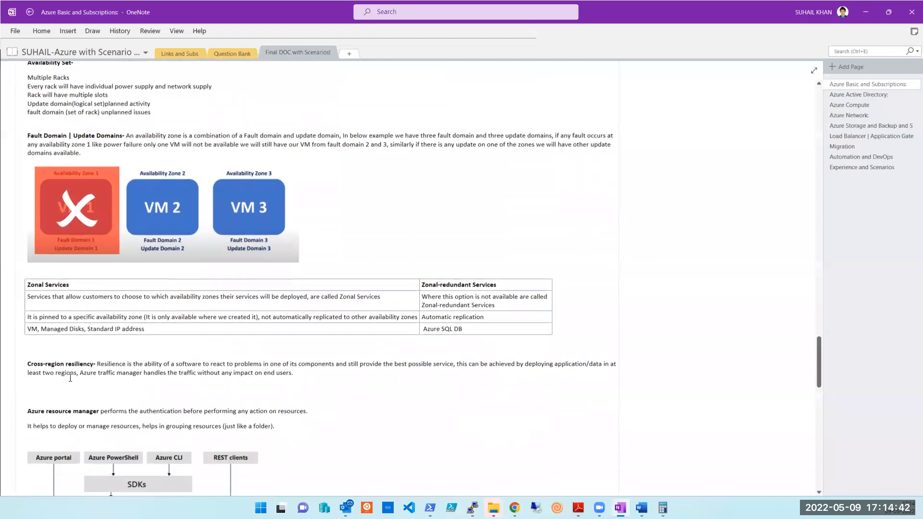
pyautogui.scroll(-1, 72, 378)
pyautogui.scroll(-3, 109, 380)
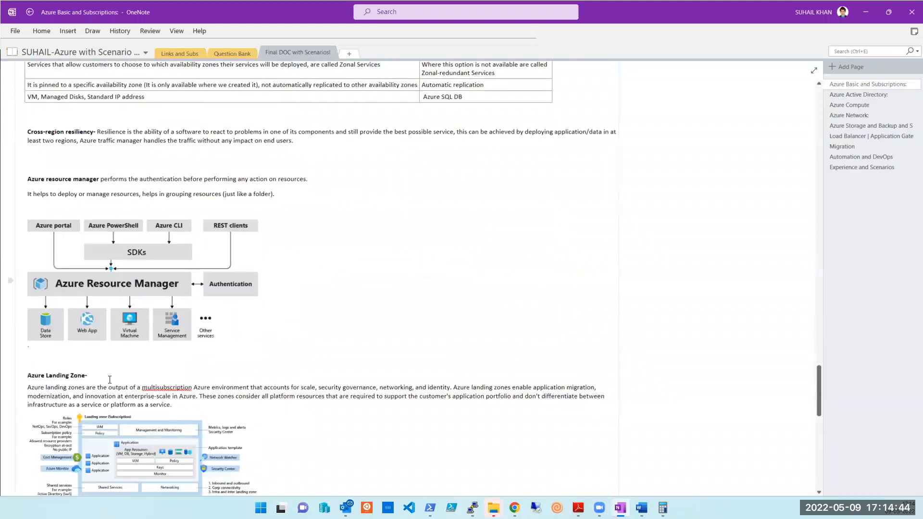
pyautogui.scroll(20, 171, 377)
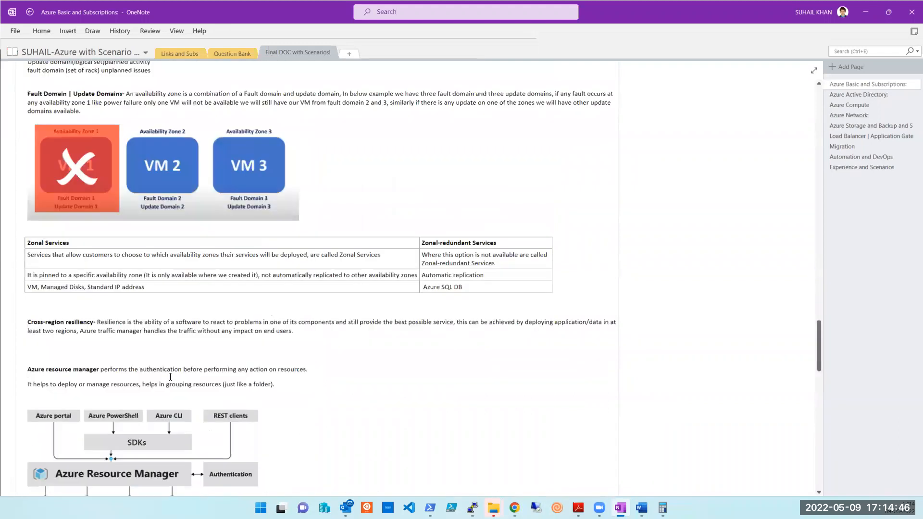
pyautogui.scroll(15, 170, 377)
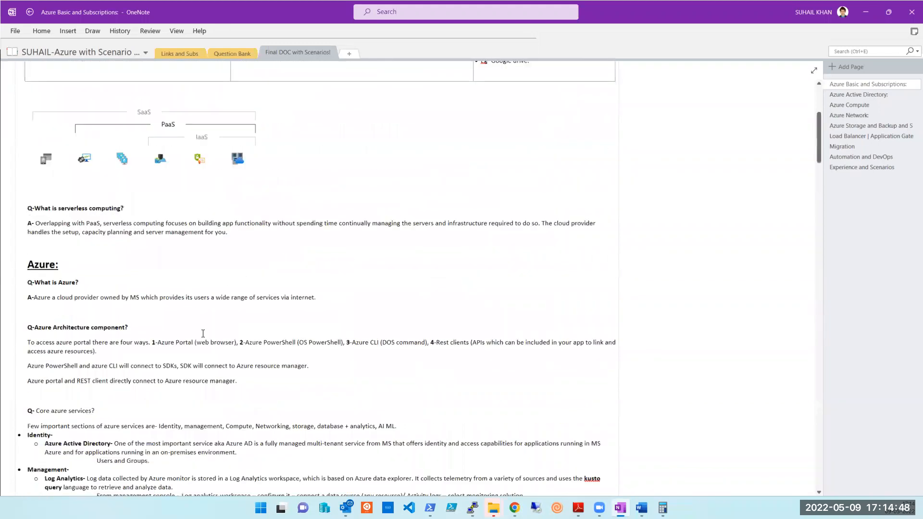
pyautogui.click(865, 13)
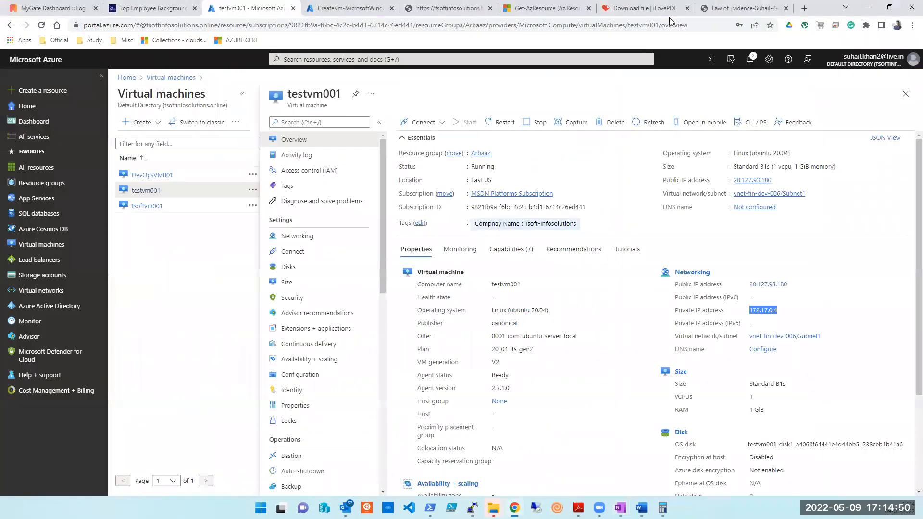
# Open the new testvmwindoiws001 VM, note private IP 172.17.0.12, and copy public IP 20.115.106.135.
pyautogui.click(349, 8)
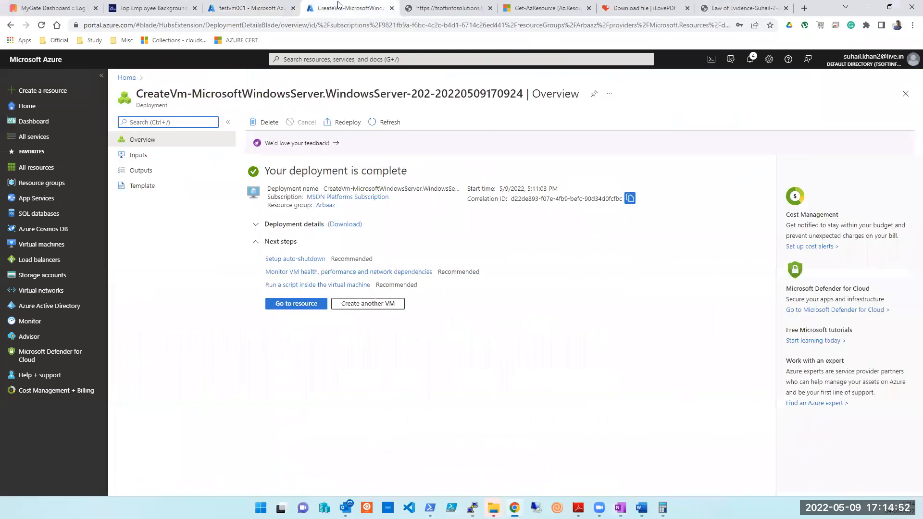
pyautogui.click(296, 304)
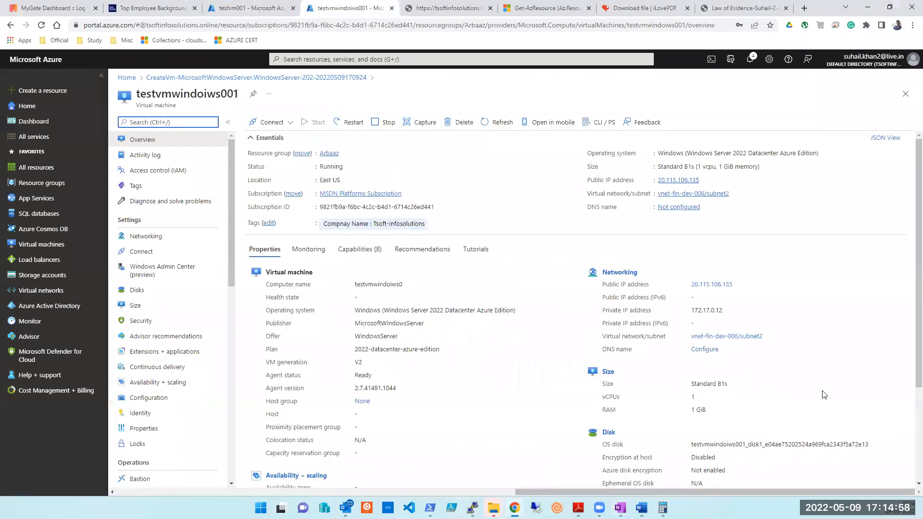
pyautogui.doubleClick(716, 310)
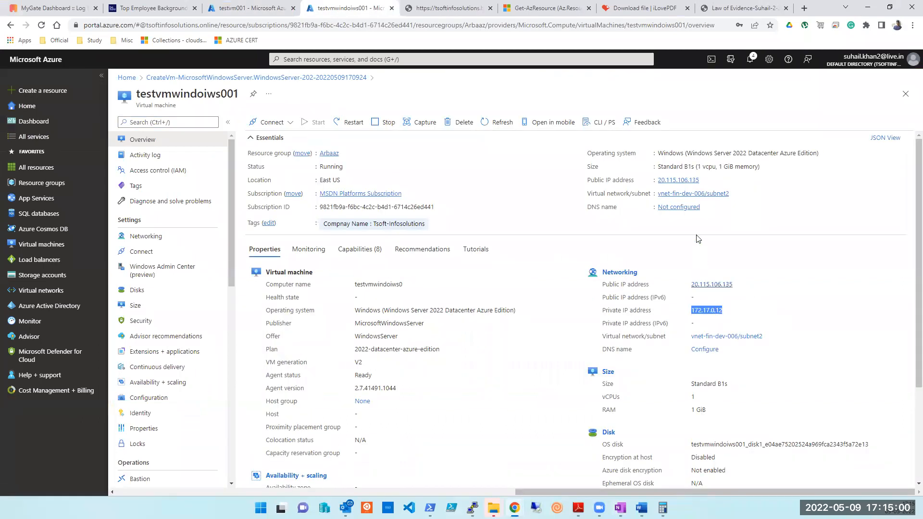
pyautogui.click(705, 180)
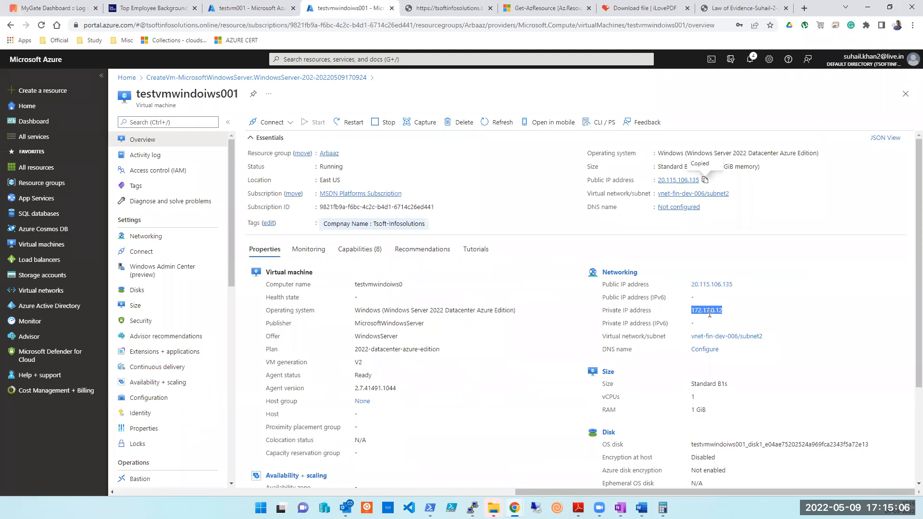
# Compare the Word list's 172.17.0.8–.11 addresses with the new VM's IP, then launch Remote Desktop Connection.
pyautogui.click(641, 508)
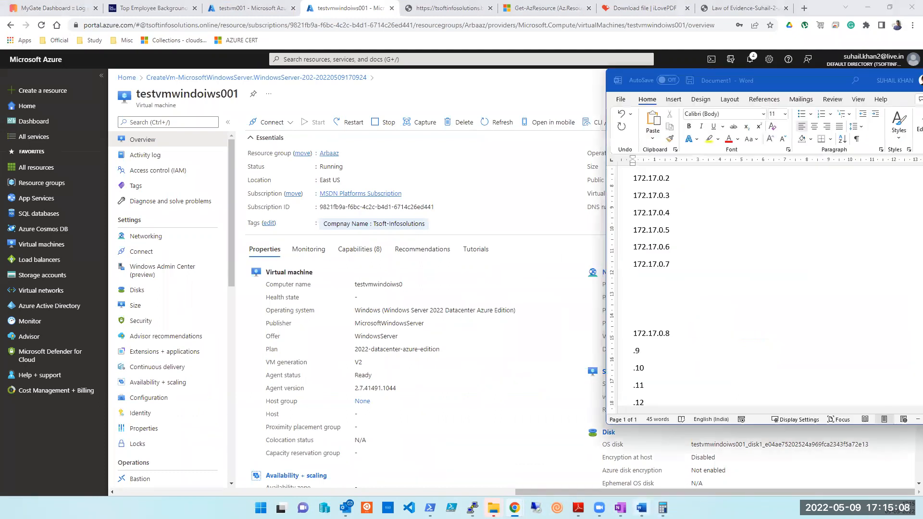
pyautogui.scroll(-2, 663, 365)
pyautogui.moveTo(642, 330); pyautogui.dragTo(633, 286)
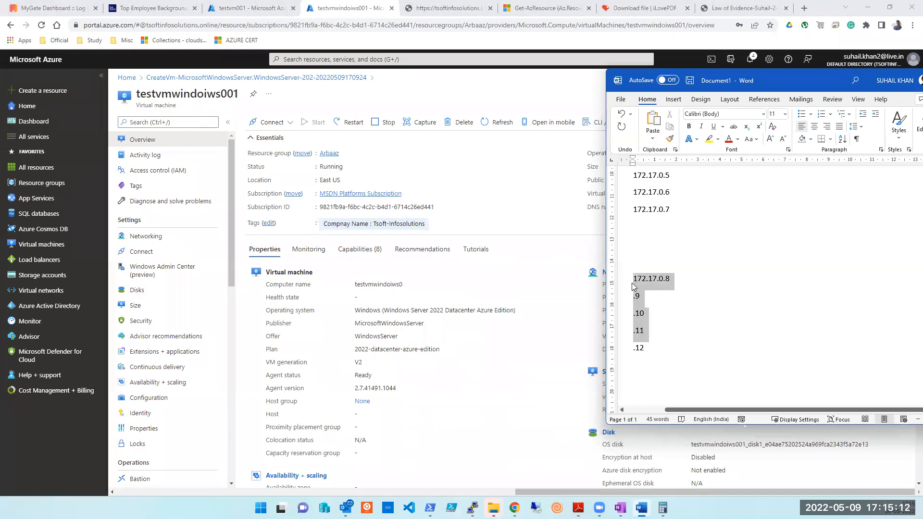
pyautogui.click(537, 393)
pyautogui.click(536, 508)
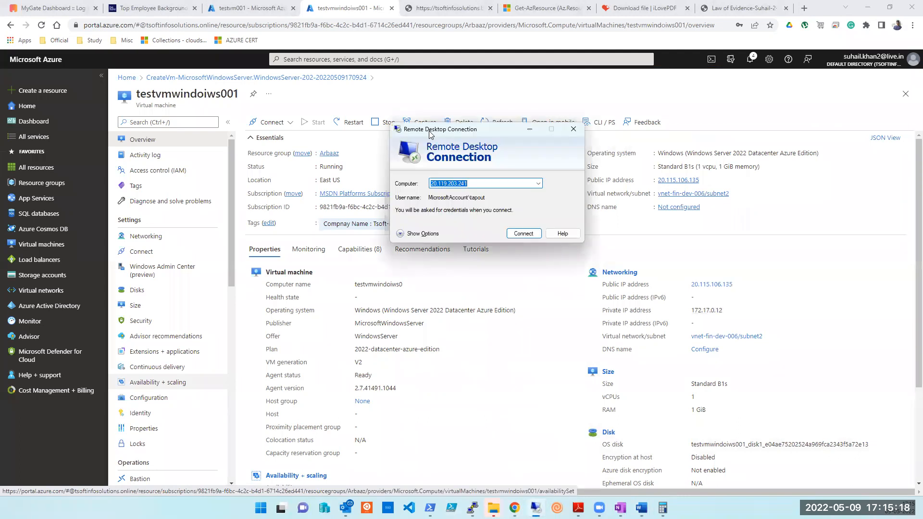
# Connect to 20.115.106.135 and choose to sign in with a different account.
pyautogui.hotkey('ctrl', 'v')
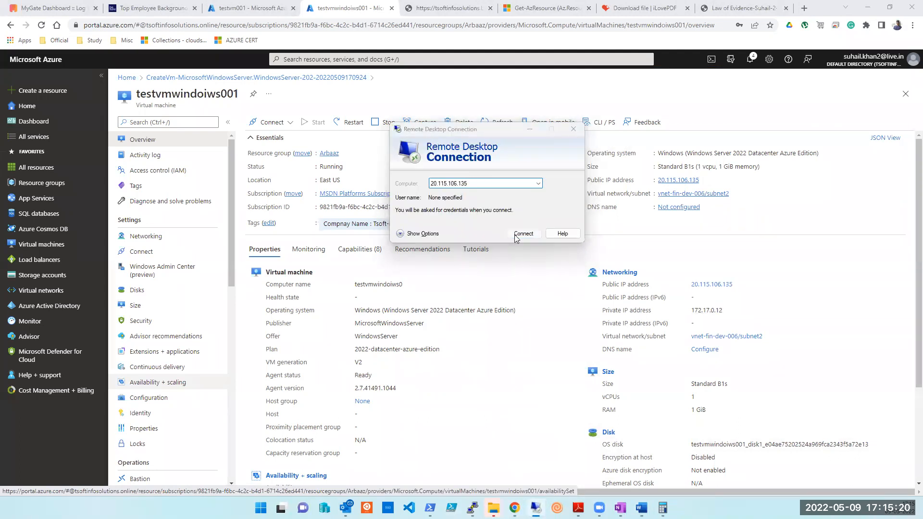
pyautogui.click(516, 236)
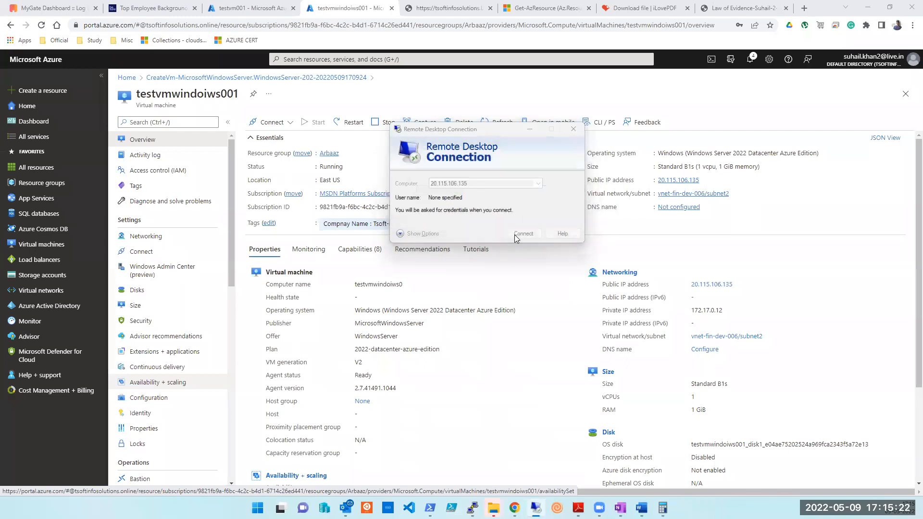
pyautogui.click(394, 215)
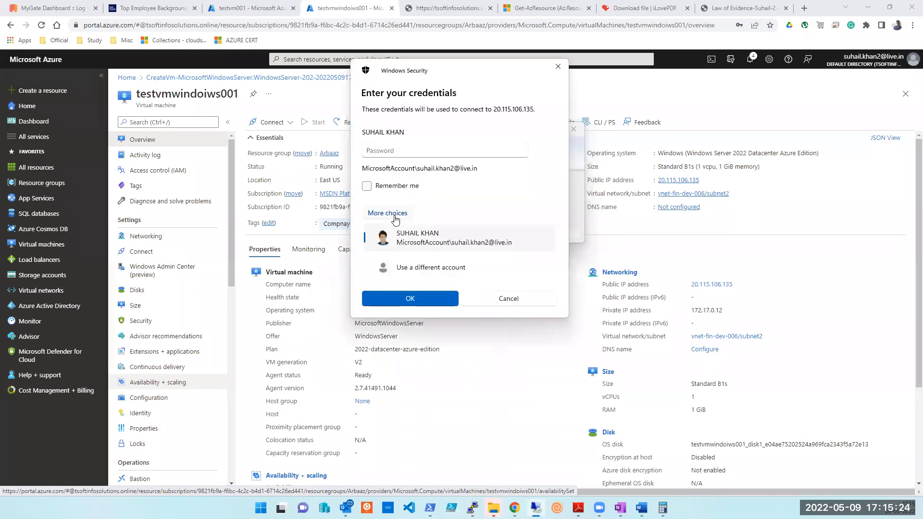
pyautogui.click(413, 267)
# Enter the admin username and password, then accept the untrusted certificate warning.
pyautogui.write('tapout')
pyautogui.press('Tab')
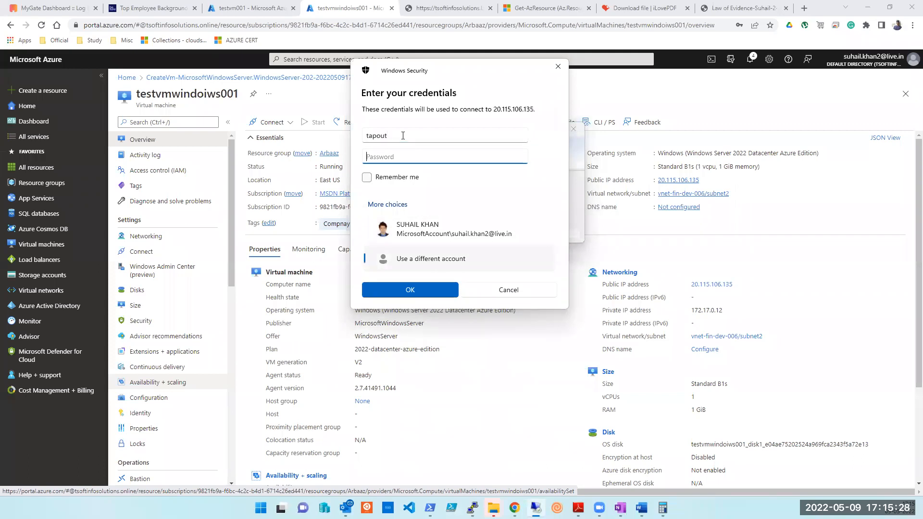
pyautogui.write('•••••••••••••')
pyautogui.press('Return')
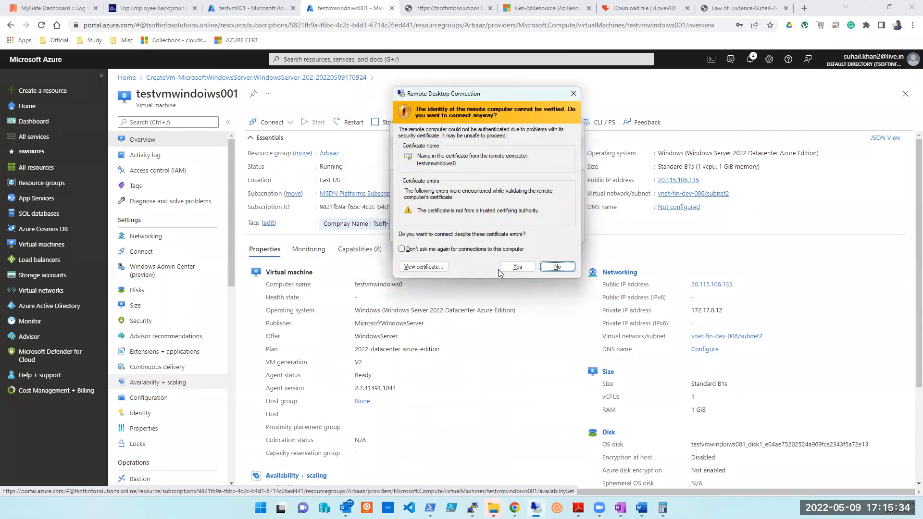
pyautogui.click(512, 267)
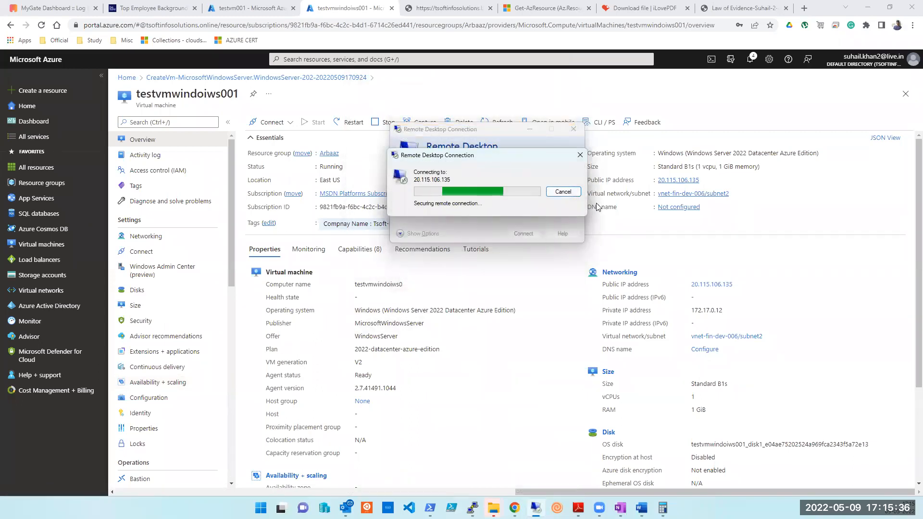
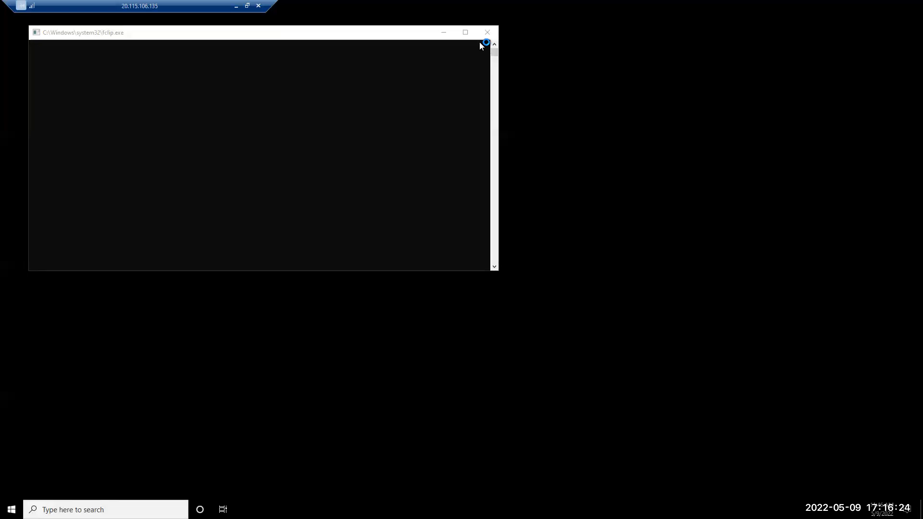
# Check the VM's Standard size, vCPU and GiB values on the portal overview, then return to the remote session.
pyautogui.click(235, 5)
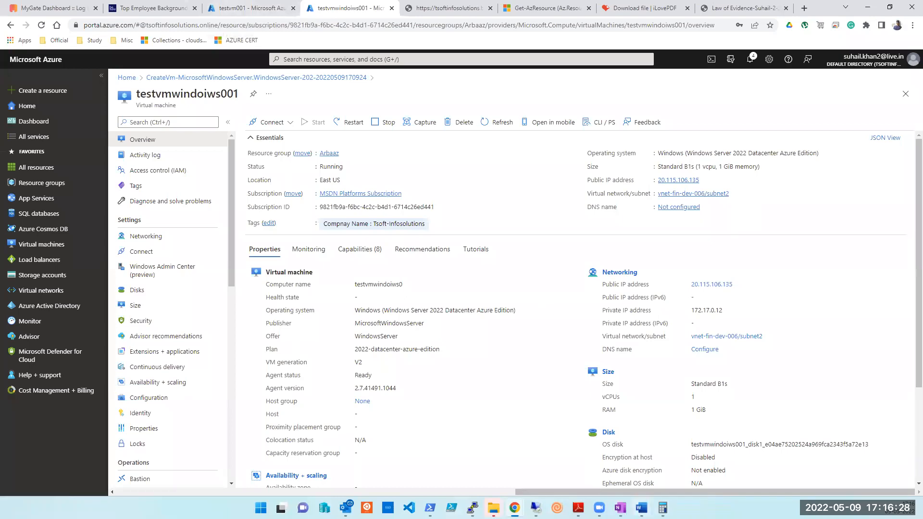
pyautogui.moveTo(536, 508)
pyautogui.click(554, 475)
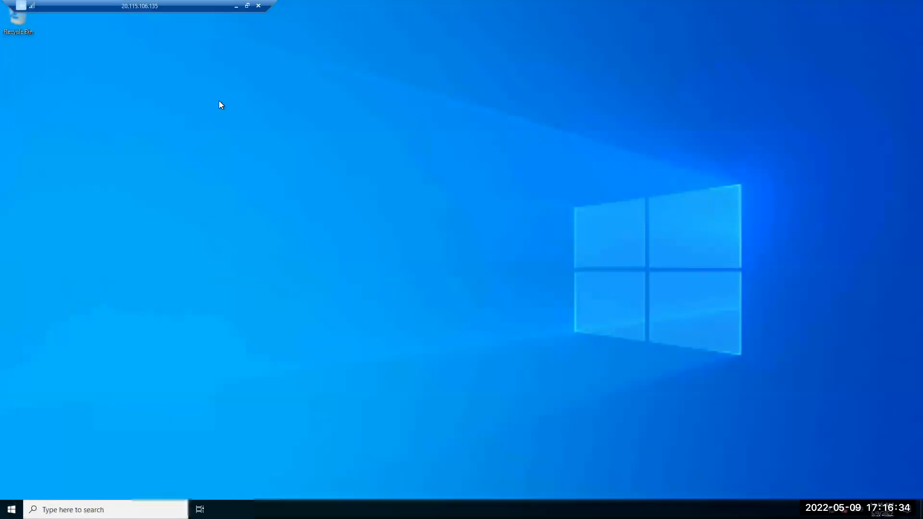
pyautogui.click(236, 6)
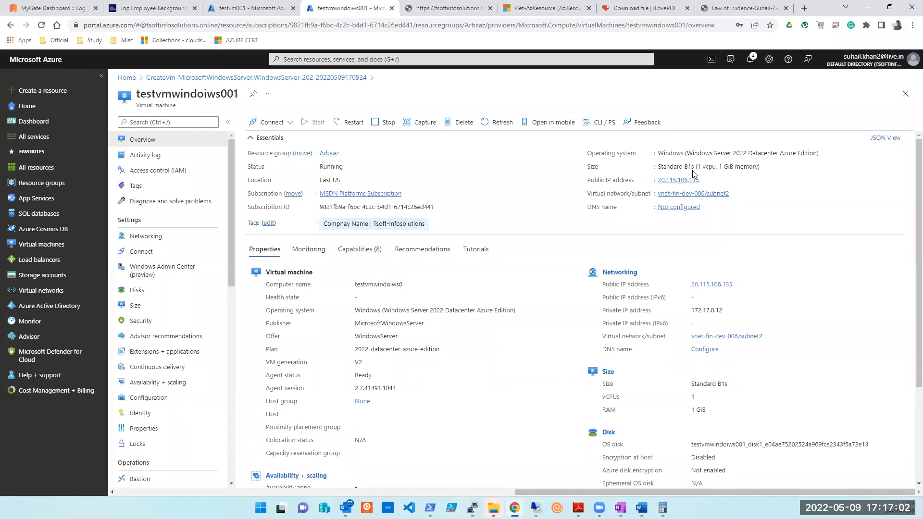
pyautogui.doubleClick(676, 165)
pyautogui.doubleClick(708, 167)
pyautogui.doubleClick(729, 166)
pyautogui.doubleClick(593, 167)
pyautogui.click(536, 507)
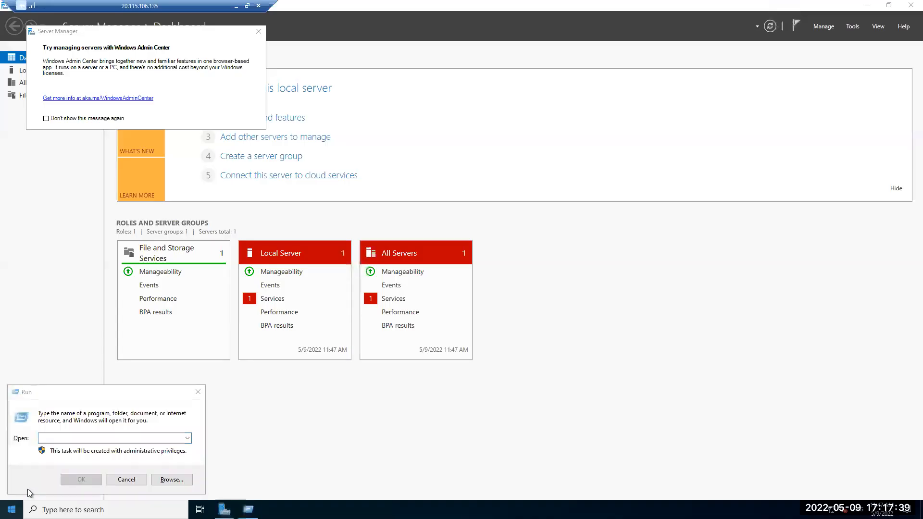
# Launch an administrator Command Prompt on the VM via Run with cmd.
pyautogui.rightClick(12, 509)
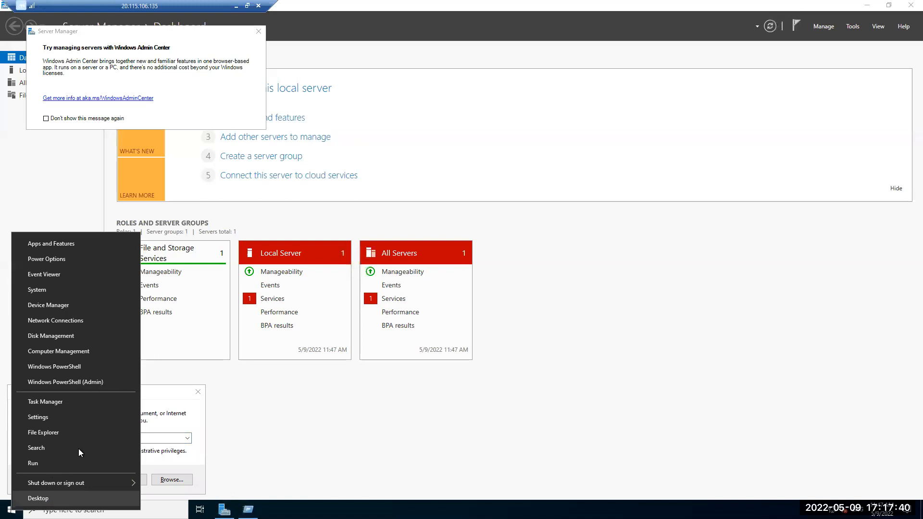
pyautogui.click(155, 438)
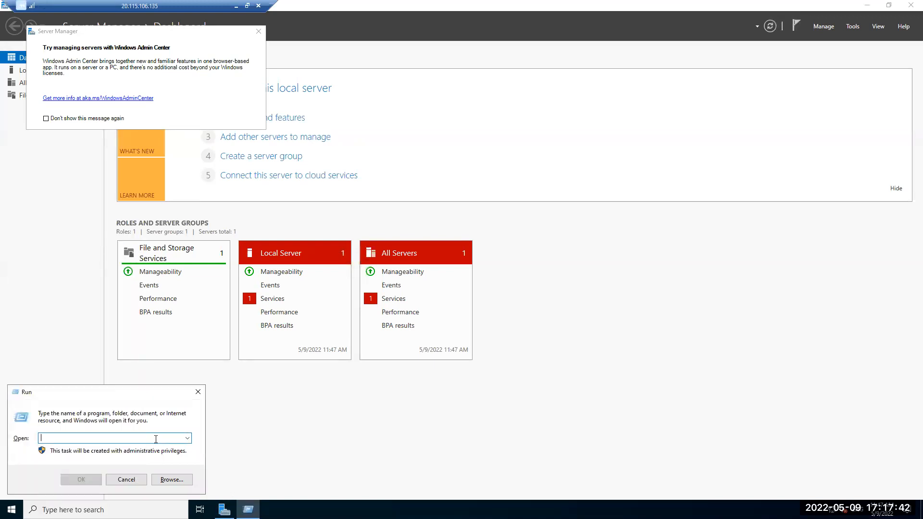
pyautogui.write('cmd')
pyautogui.press('Return')
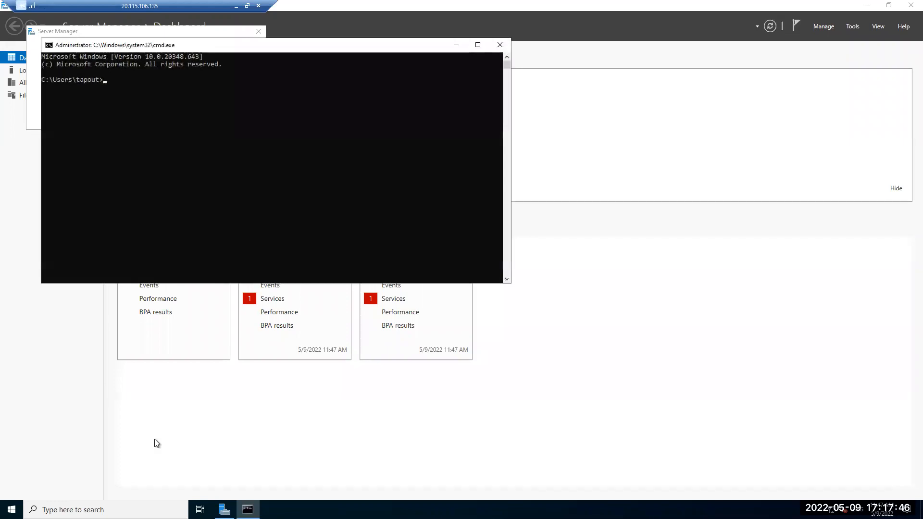
# Run ipconfig and verify IPv4 172.17.0.12 and default gateway 172.17.0.9.
pyautogui.write('ipconfig')
pyautogui.press('Return')
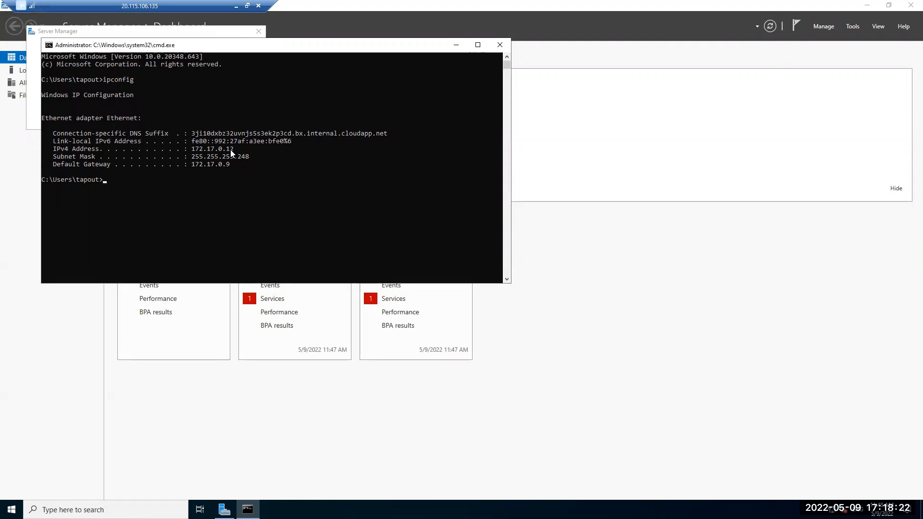
pyautogui.moveTo(228, 165); pyautogui.dragTo(207, 164)
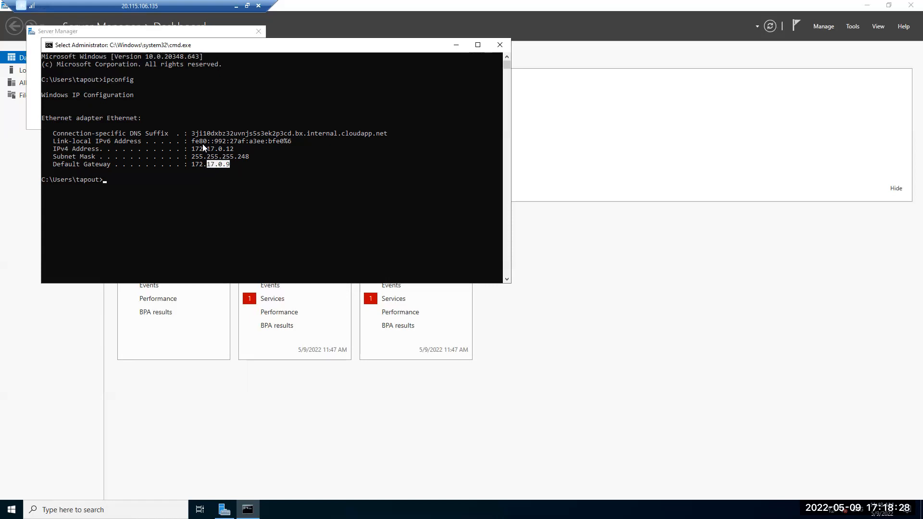
pyautogui.click(236, 5)
# Review the router address line among the reserved subnet addresses in the Word notes.
pyautogui.click(641, 508)
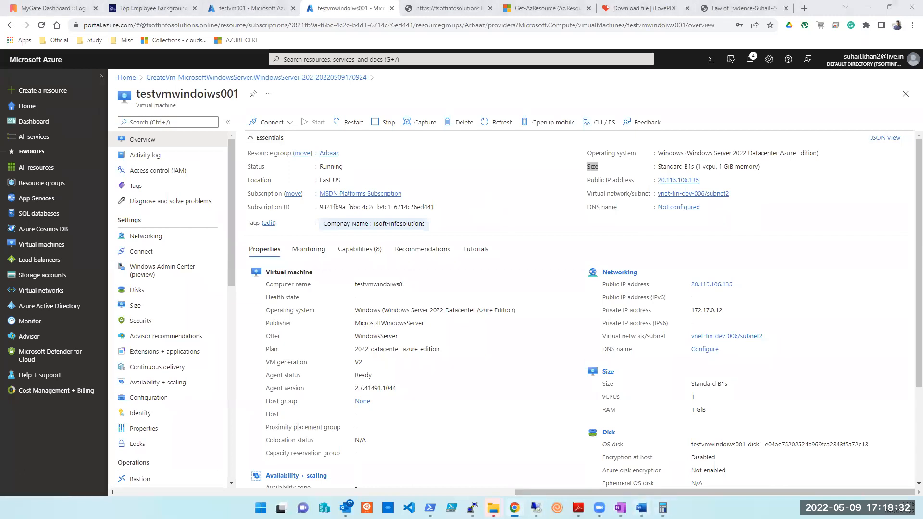
pyautogui.scroll(10, 689, 278)
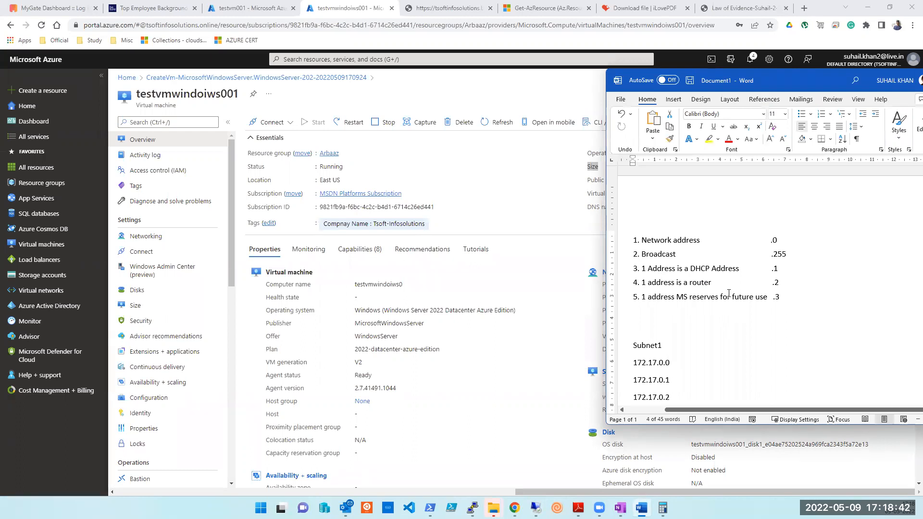
pyautogui.moveTo(778, 281); pyautogui.dragTo(646, 285)
pyautogui.click(808, 325)
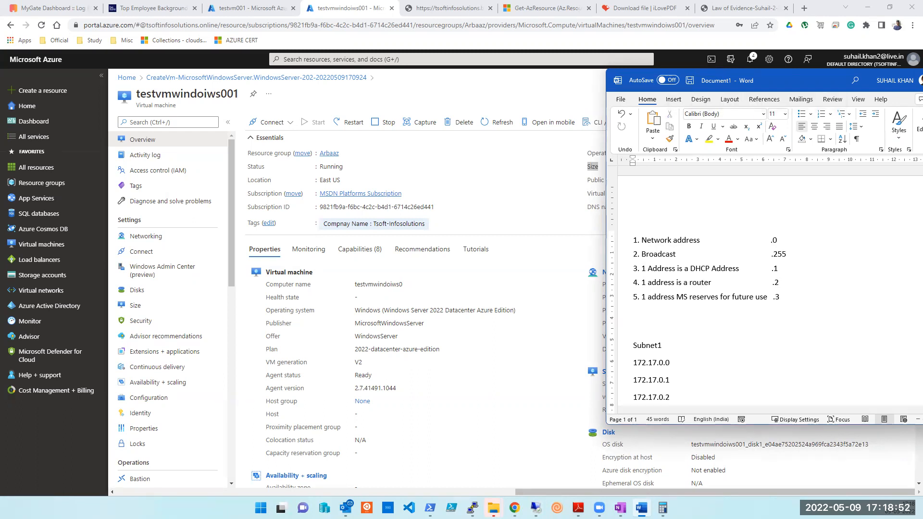
# Set the remote session aside and go to the Azure portal Home page.
pyautogui.moveTo(535, 508)
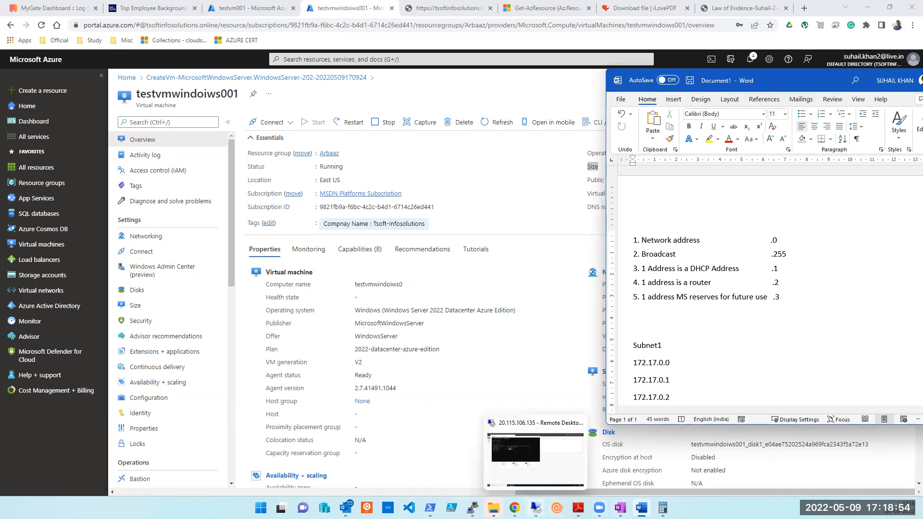
pyautogui.click(539, 466)
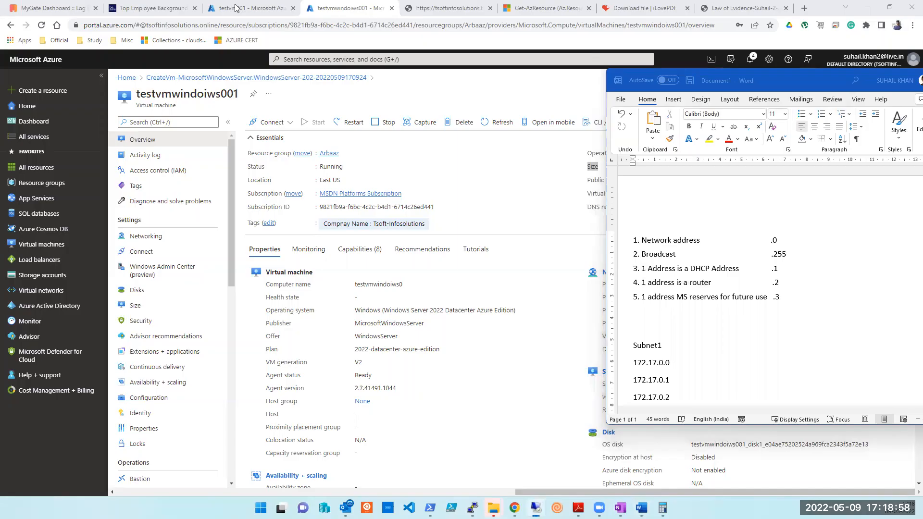
pyautogui.click(236, 5)
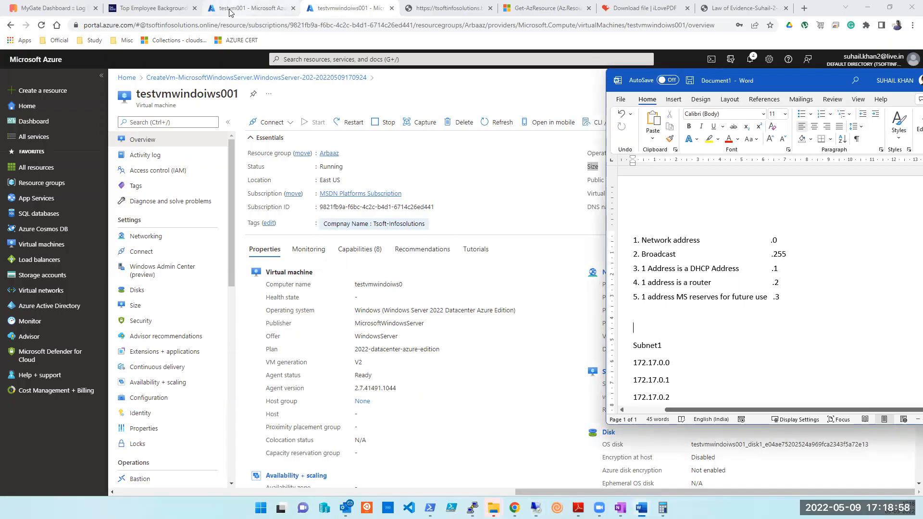
pyautogui.click(28, 107)
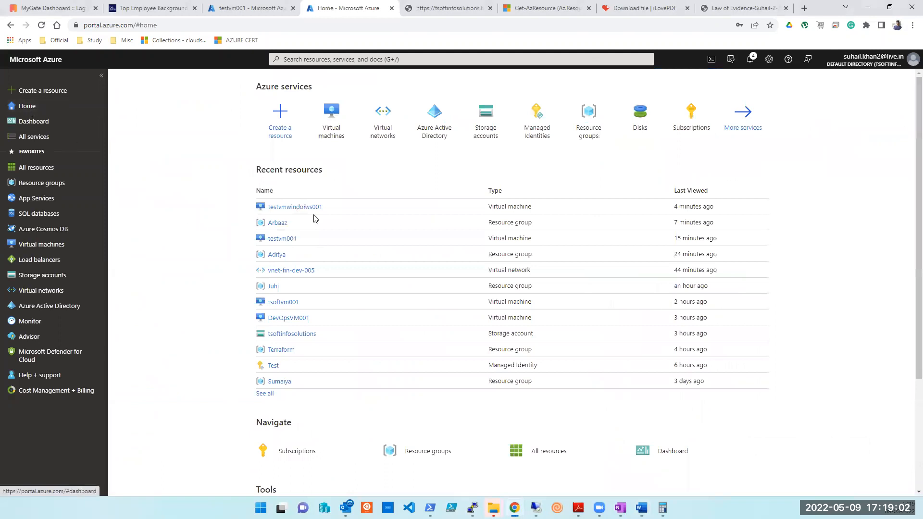
# Open the Arbaaz resource group from the resource groups list.
pyautogui.moveTo(580, 129)
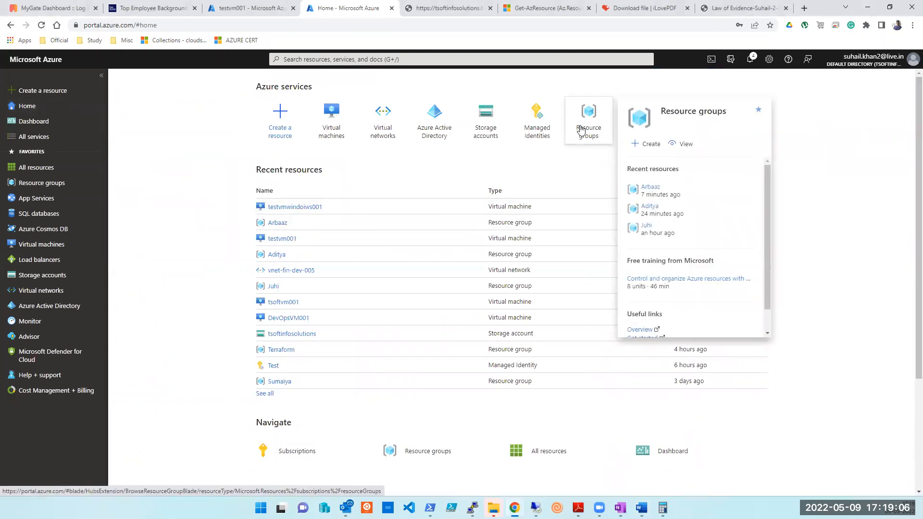
pyautogui.click(580, 128)
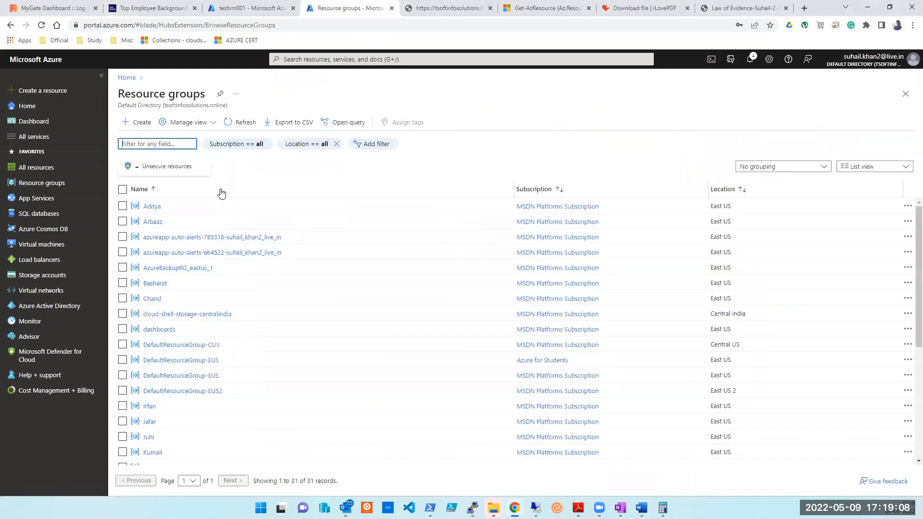
pyautogui.click(151, 207)
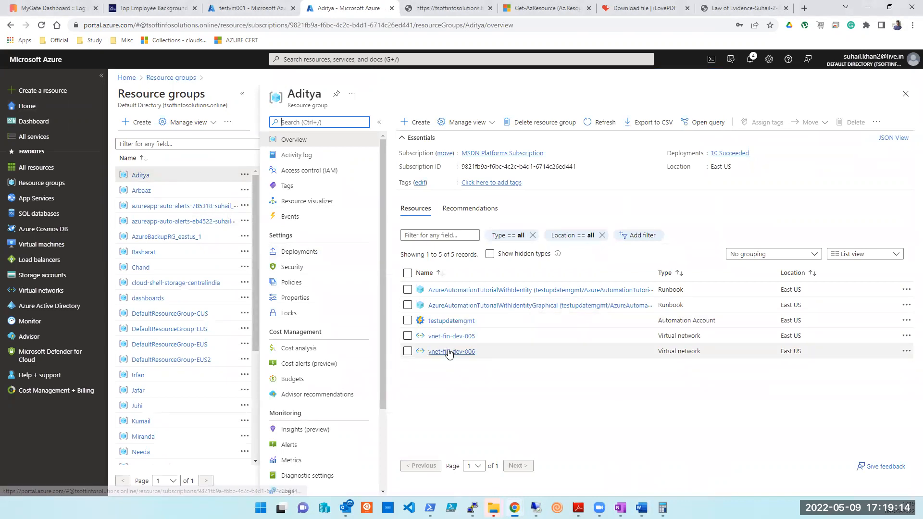
pyautogui.click(141, 192)
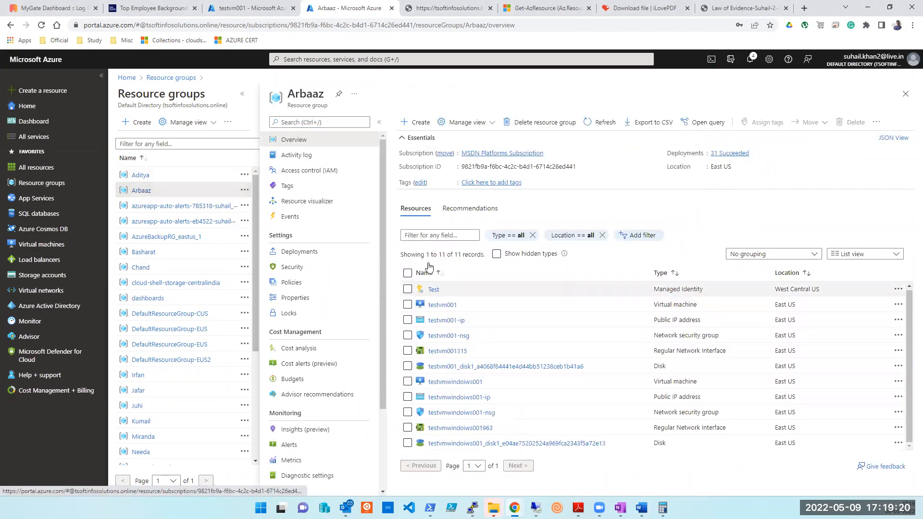
# Delete all 11 resources with force delete enabled, confirming with 'yes'.
pyautogui.click(408, 273)
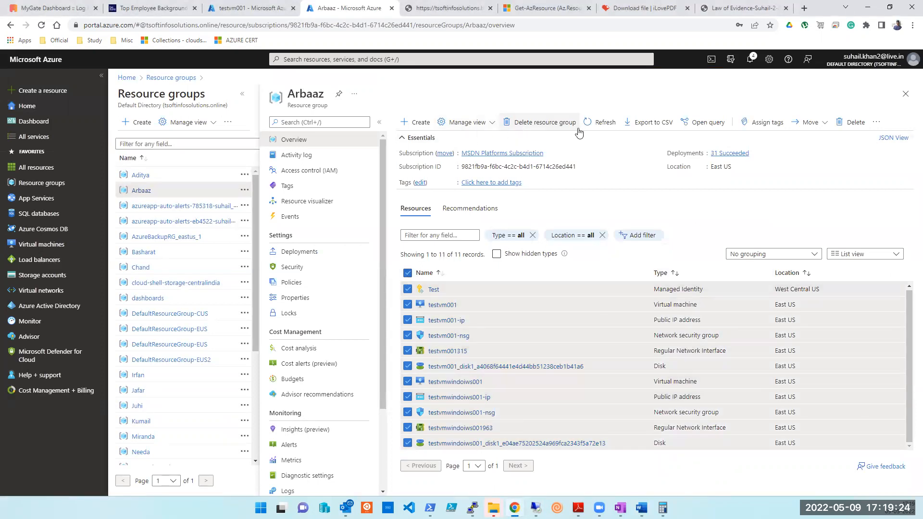
pyautogui.click(859, 123)
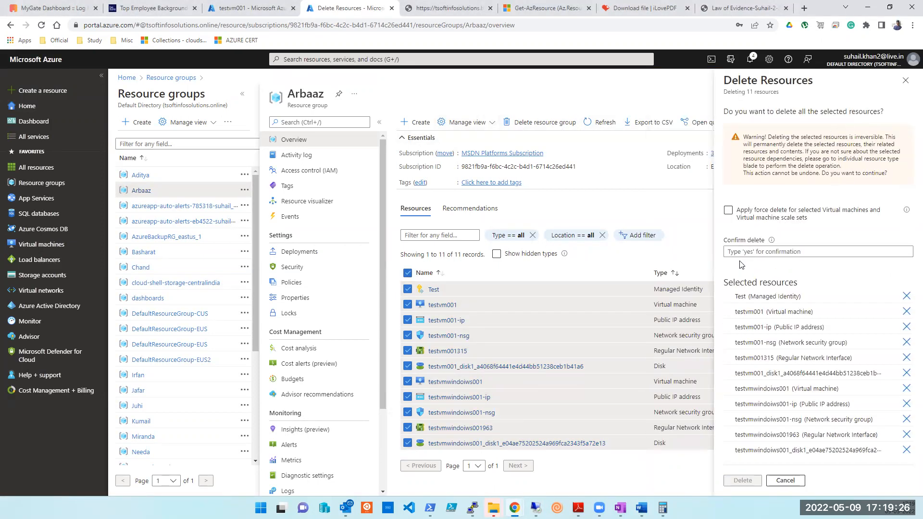
pyautogui.click(728, 210)
pyautogui.click(753, 251)
pyautogui.write('yes')
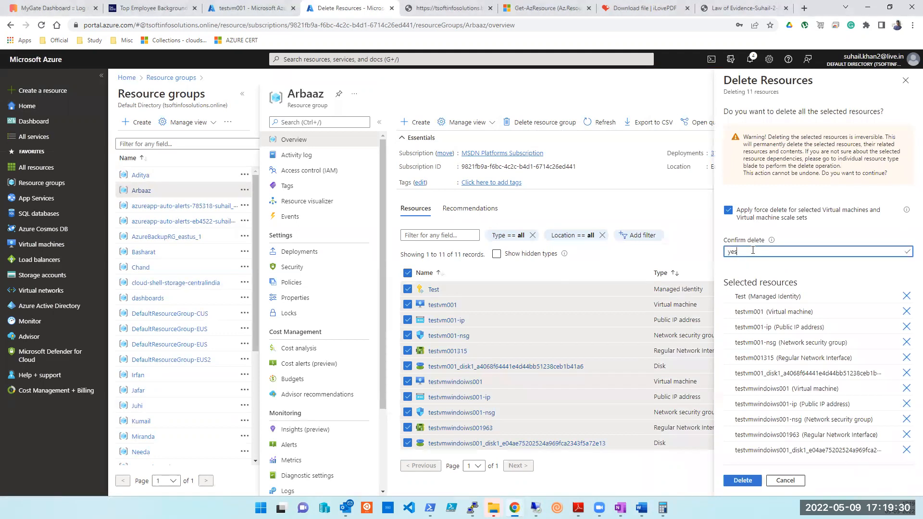
pyautogui.click(742, 483)
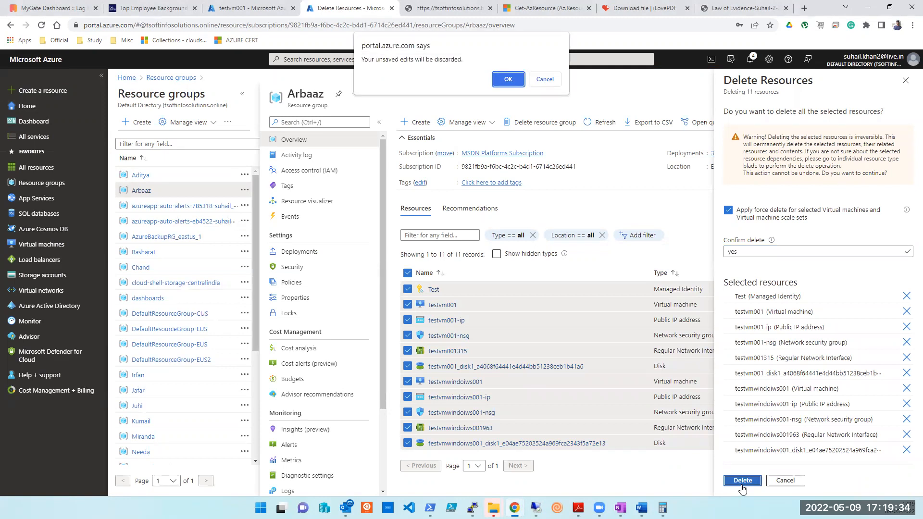
pyautogui.click(507, 79)
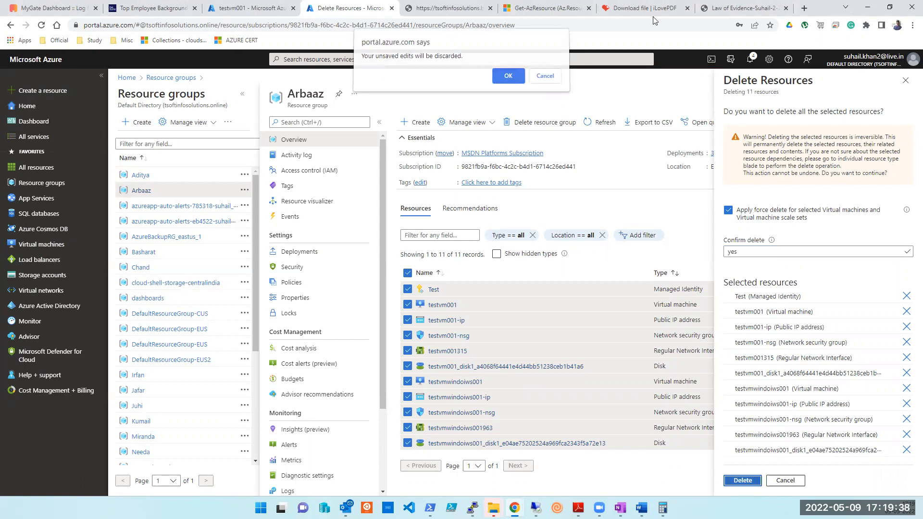